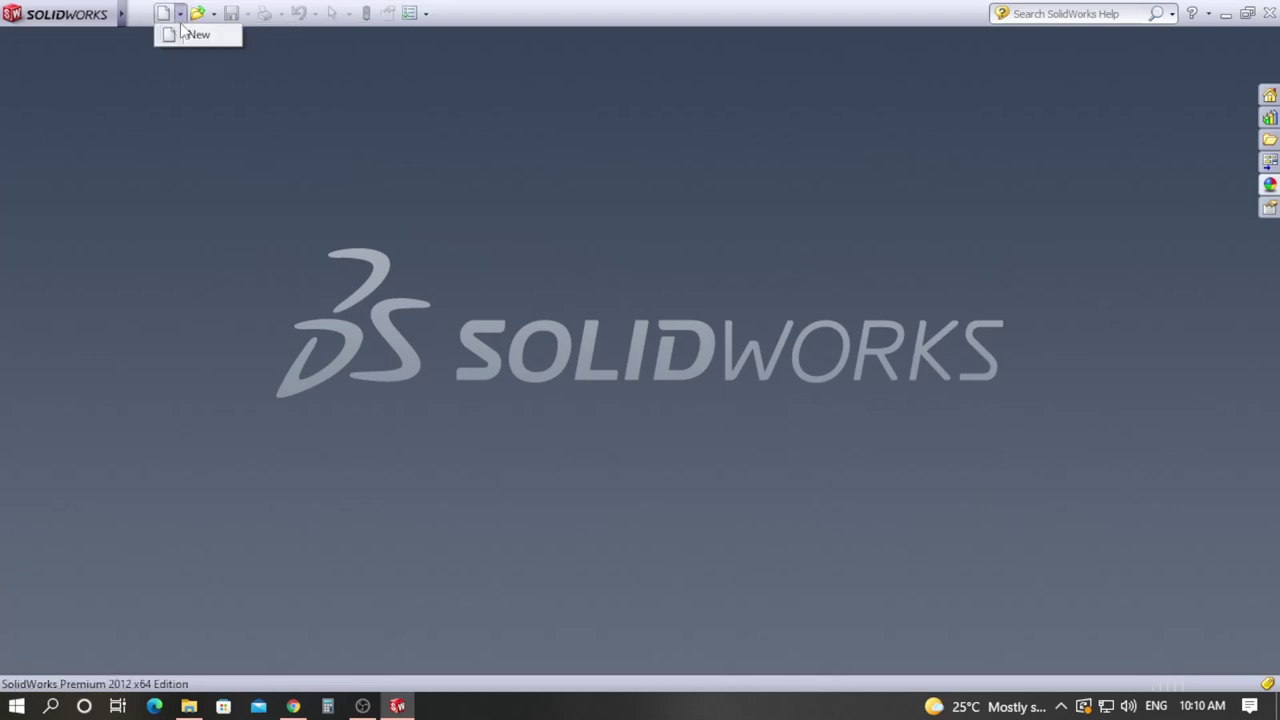
# Step: Create a new document from the Assembly template
pyautogui.click(196, 35)
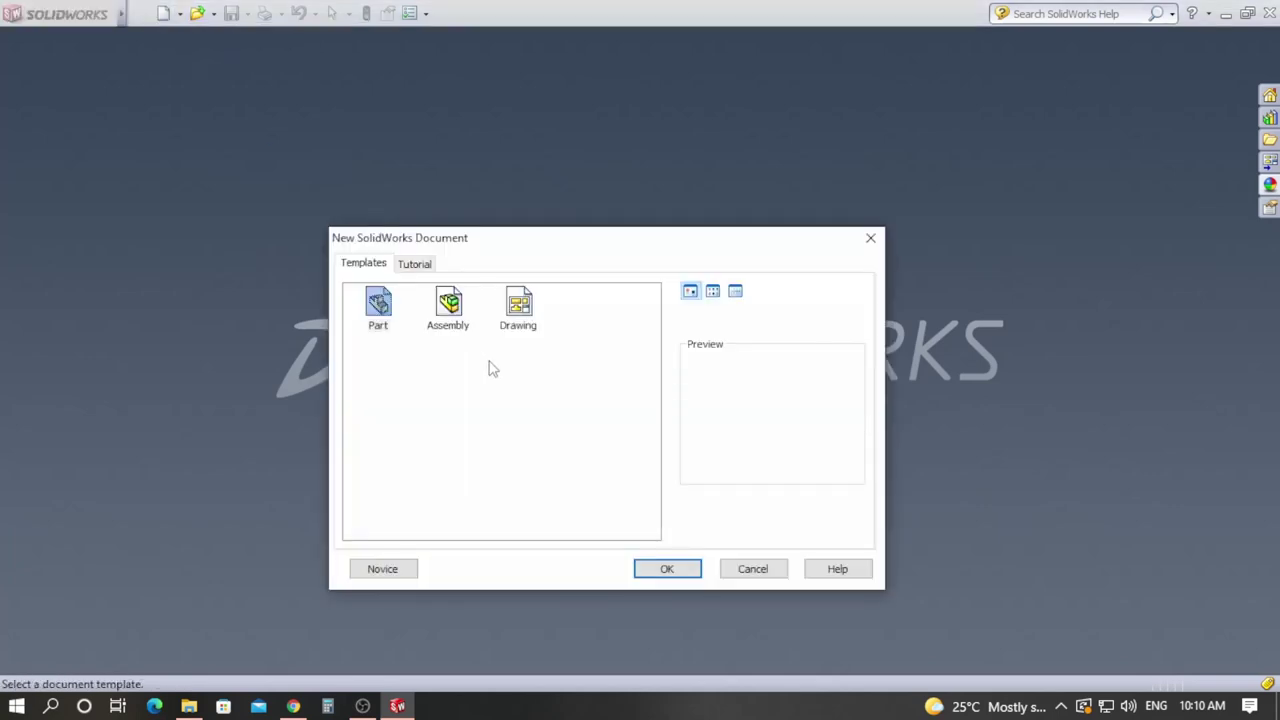
pyautogui.click(456, 314)
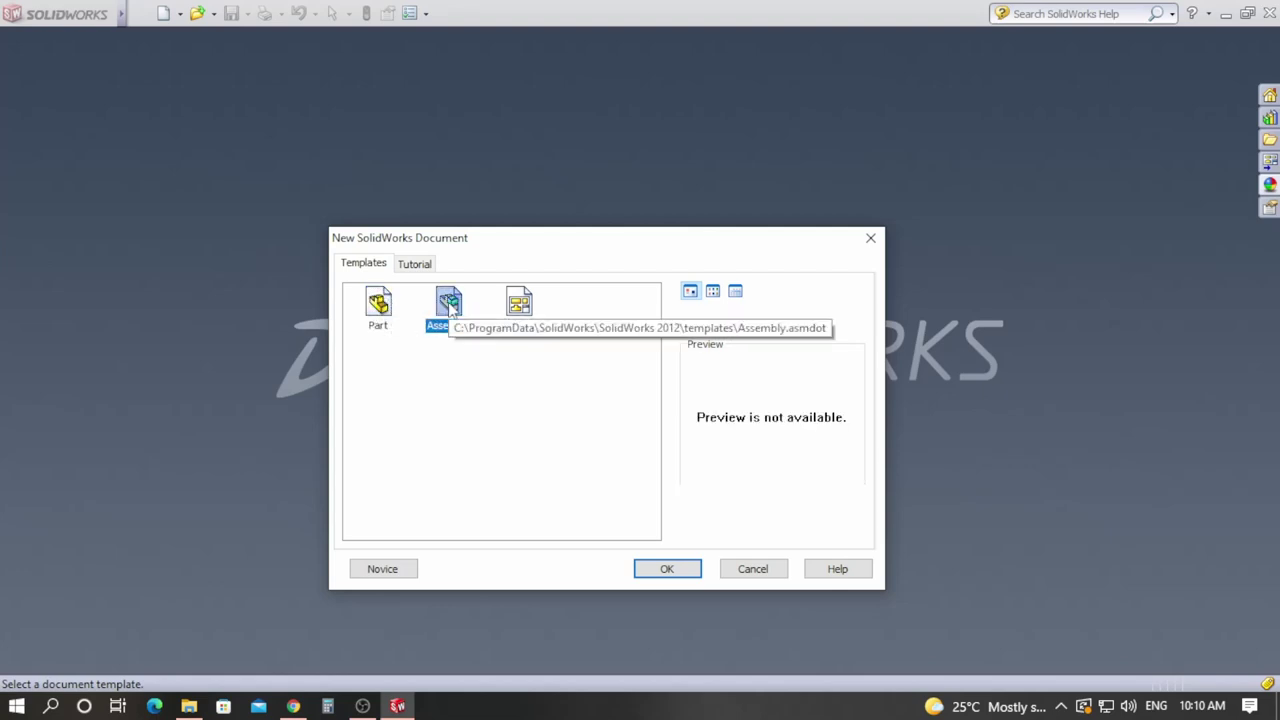
pyautogui.click(667, 570)
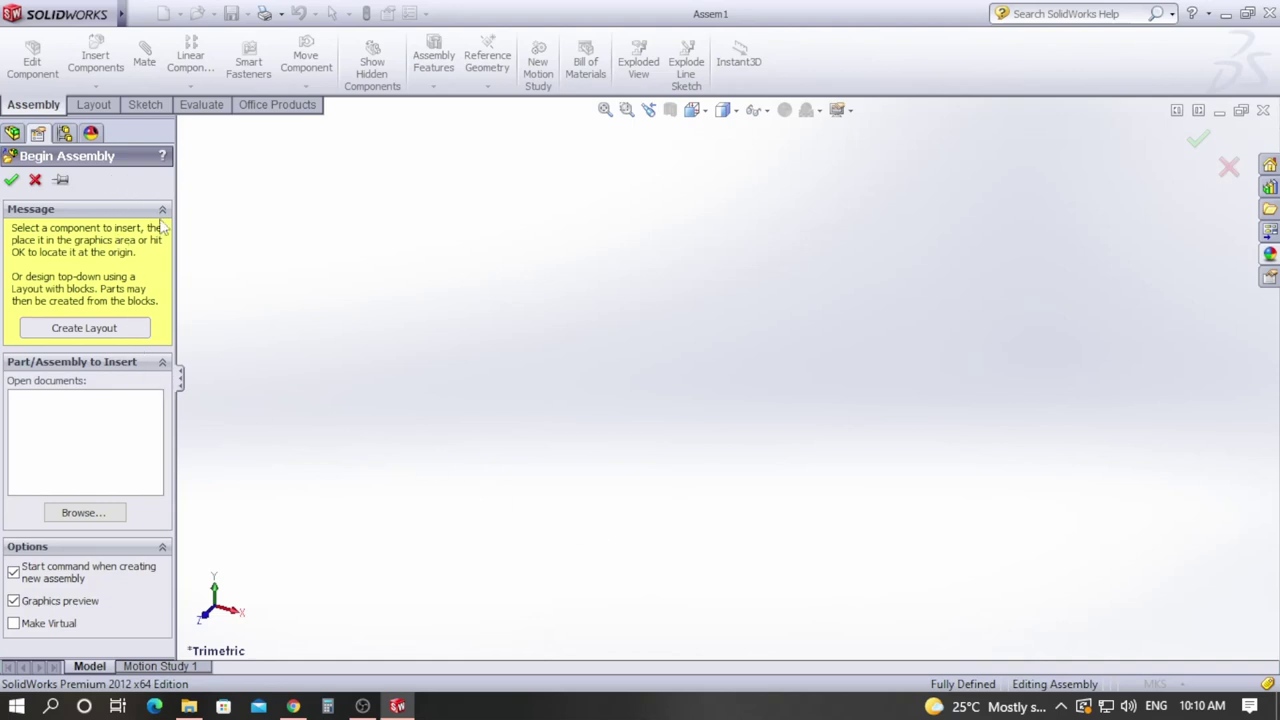
# Step: Insert the part Pocket Torch 2 - Bottom Half Part as the first component and place it in the assembly
pyautogui.click(83, 513)
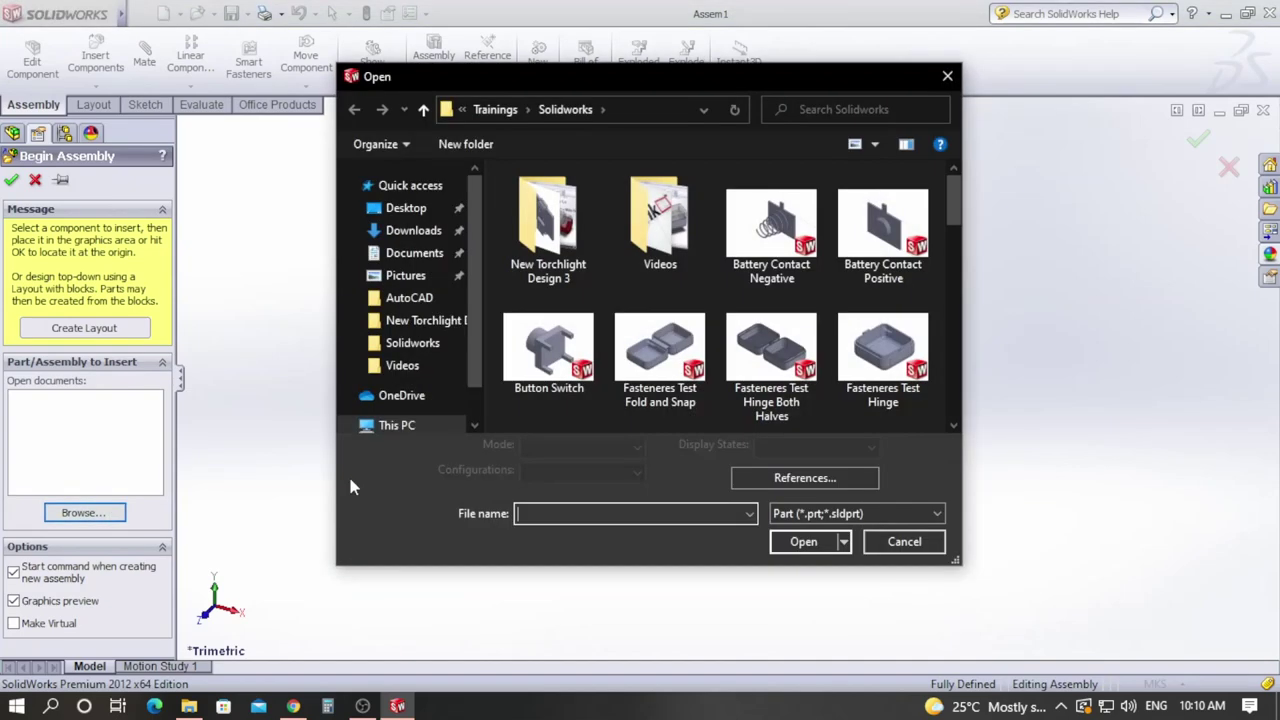
pyautogui.moveTo(957, 227); pyautogui.dragTo(963, 367)
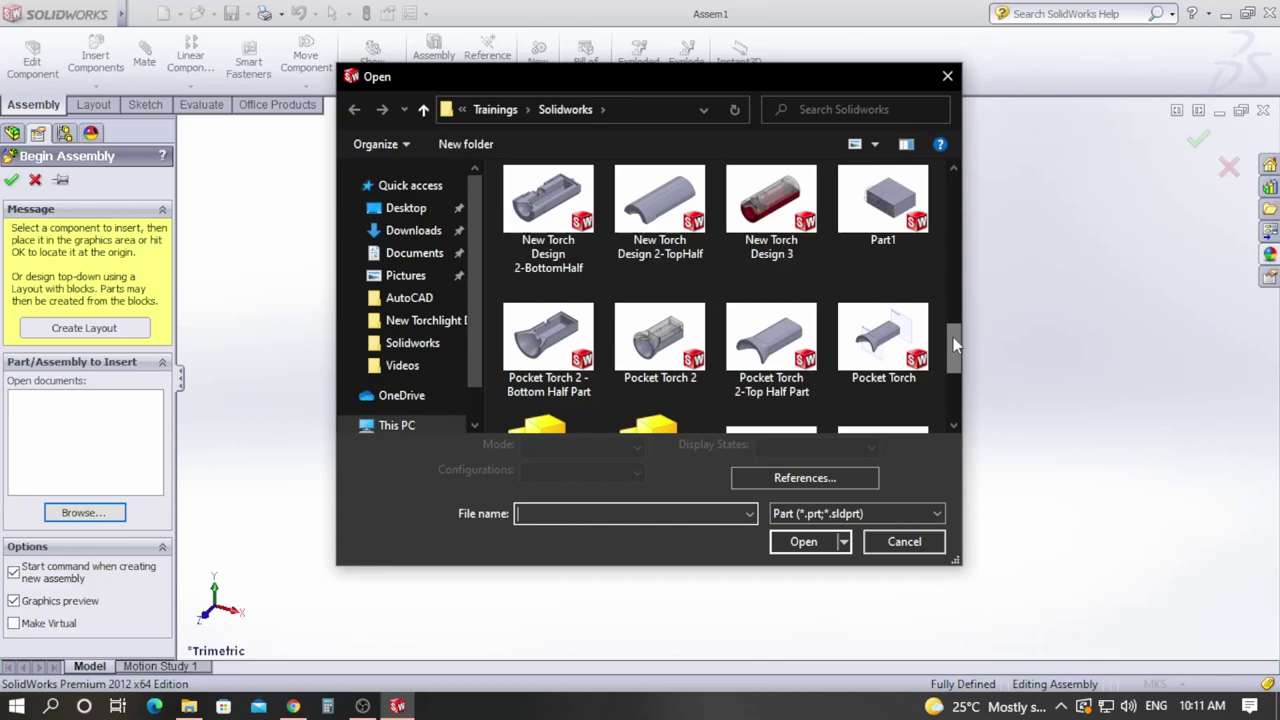
pyautogui.click(577, 396)
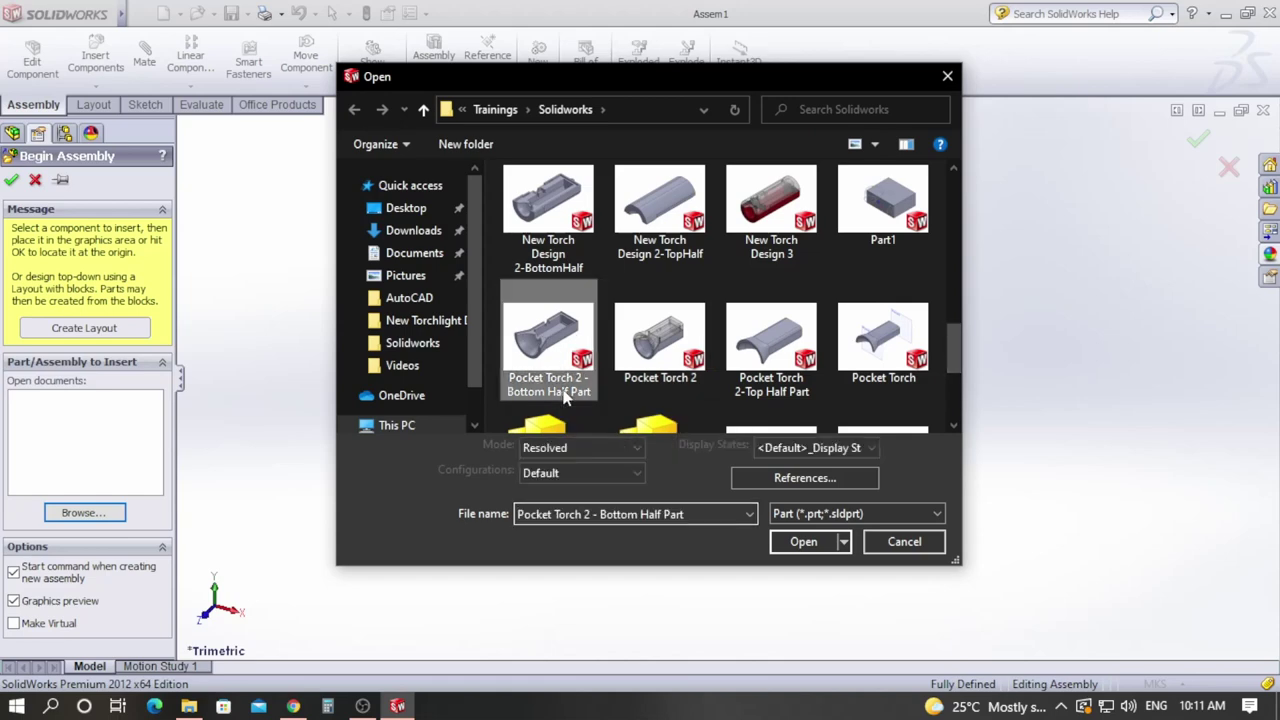
pyautogui.click(801, 545)
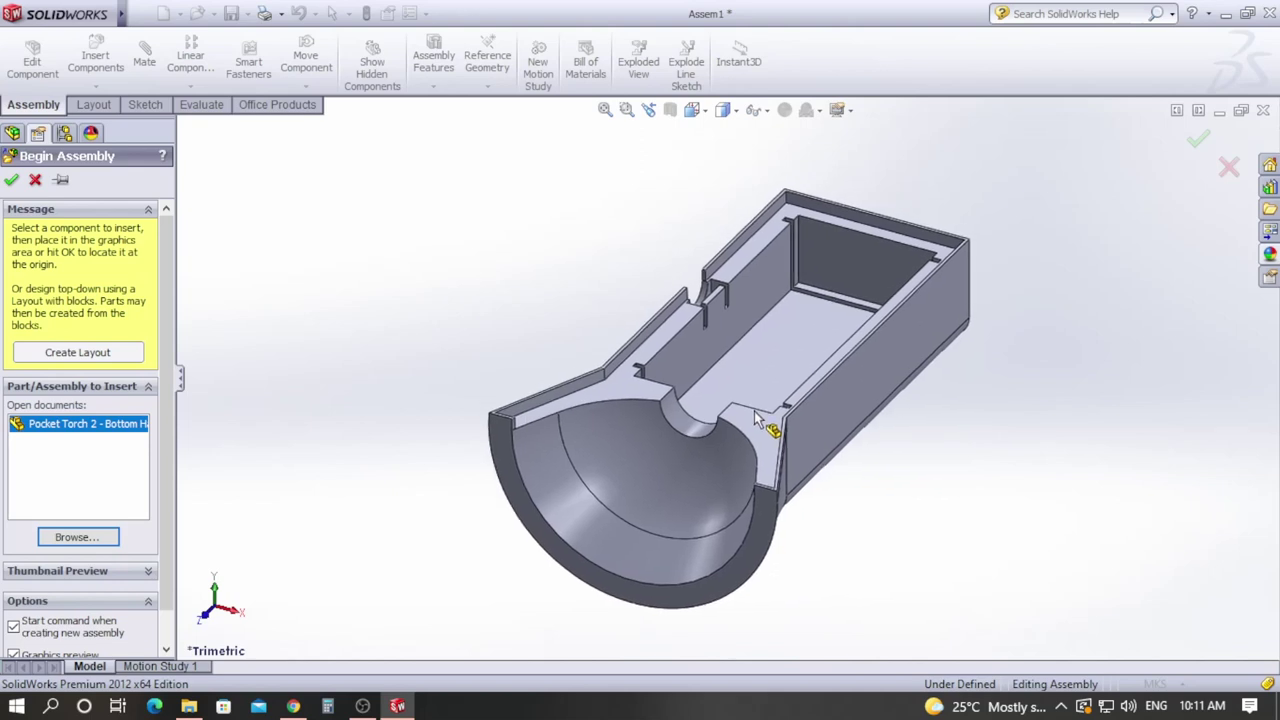
pyautogui.click(757, 420)
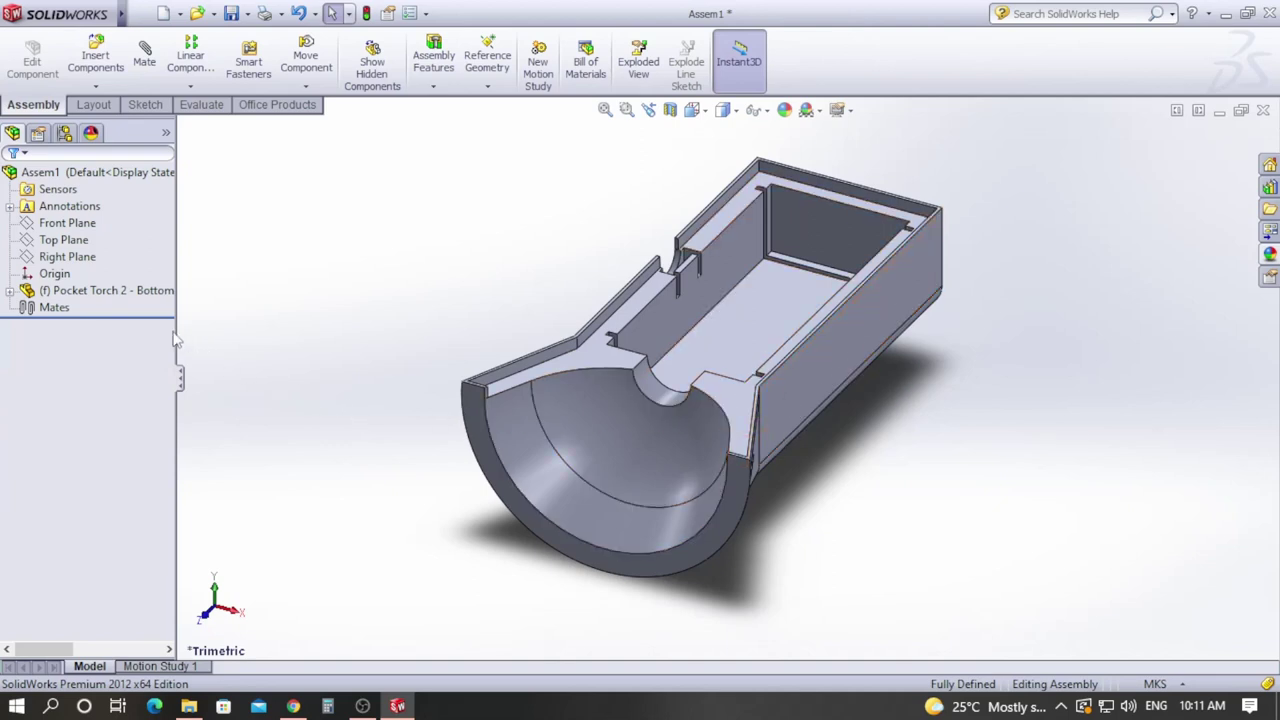
# Step: Try to move the bottom half part within the assembly, and clear the selection
pyautogui.click(70, 257)
pyautogui.click(85, 291)
pyautogui.moveTo(643, 430)
pyautogui.mouseDown()
pyautogui.moveTo(690, 440)
pyautogui.moveTo(553, 438)
pyautogui.mouseUp()
pyautogui.click(386, 417)
# Step: Insert the part Pocket Torch 2-Top Half Part and place it beside the bottom half
pyautogui.click(101, 88)
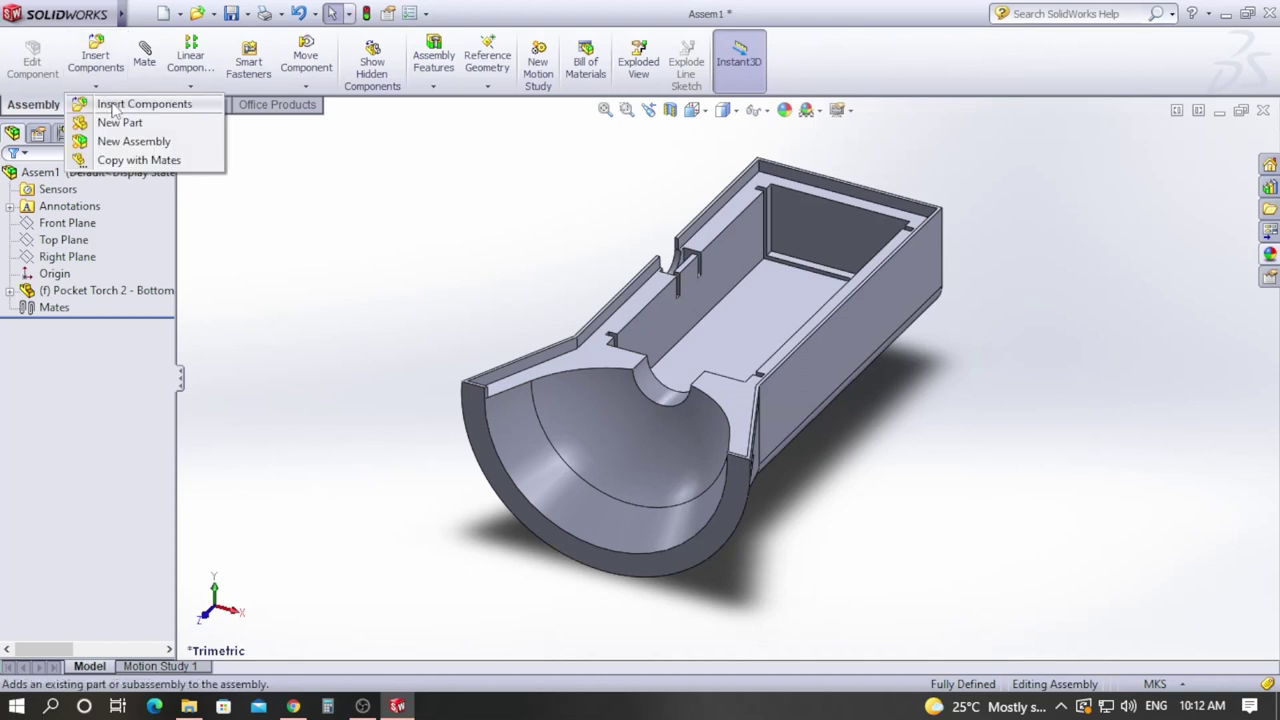
pyautogui.click(116, 106)
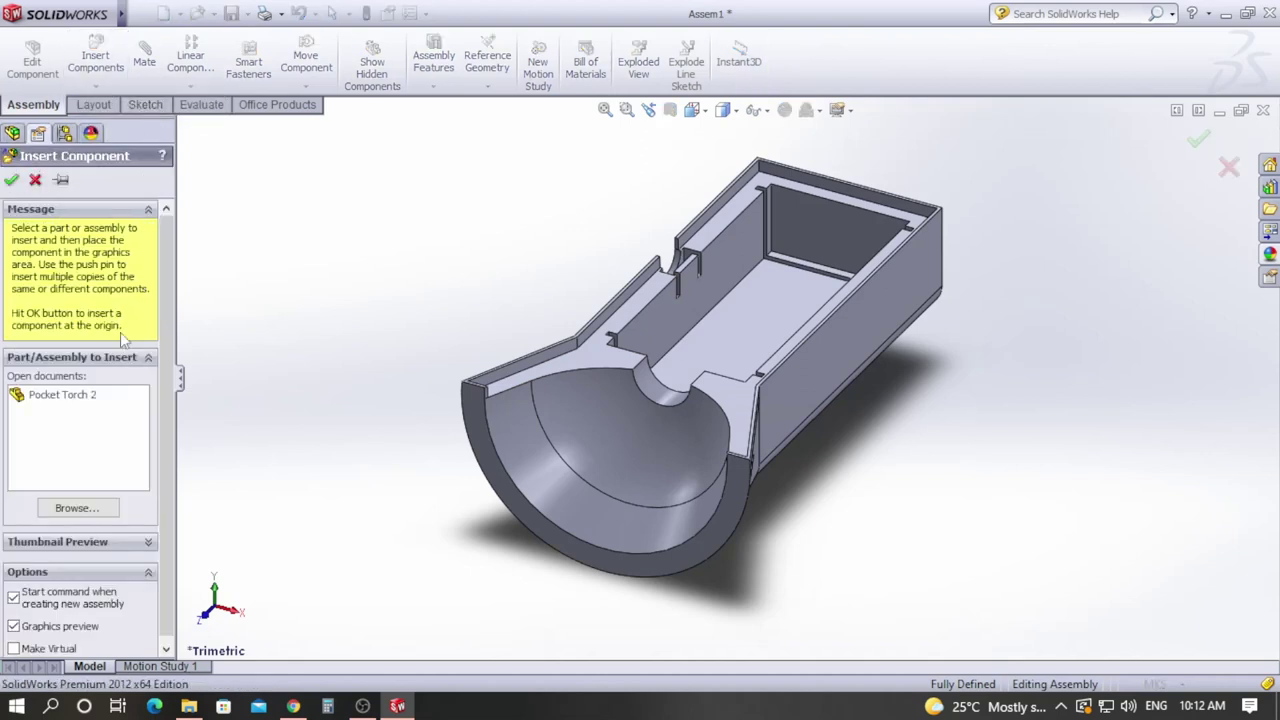
pyautogui.click(87, 510)
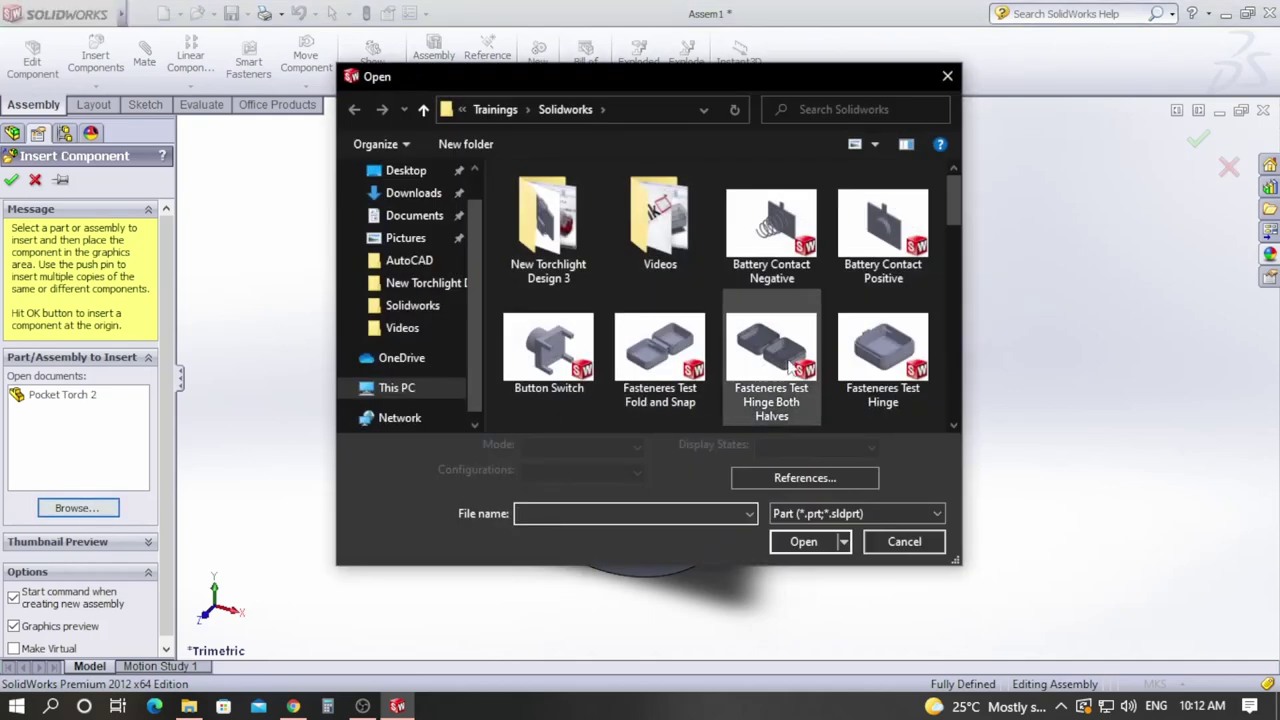
pyautogui.scroll(-2, 820, 362)
pyautogui.scroll(-5, 825, 380)
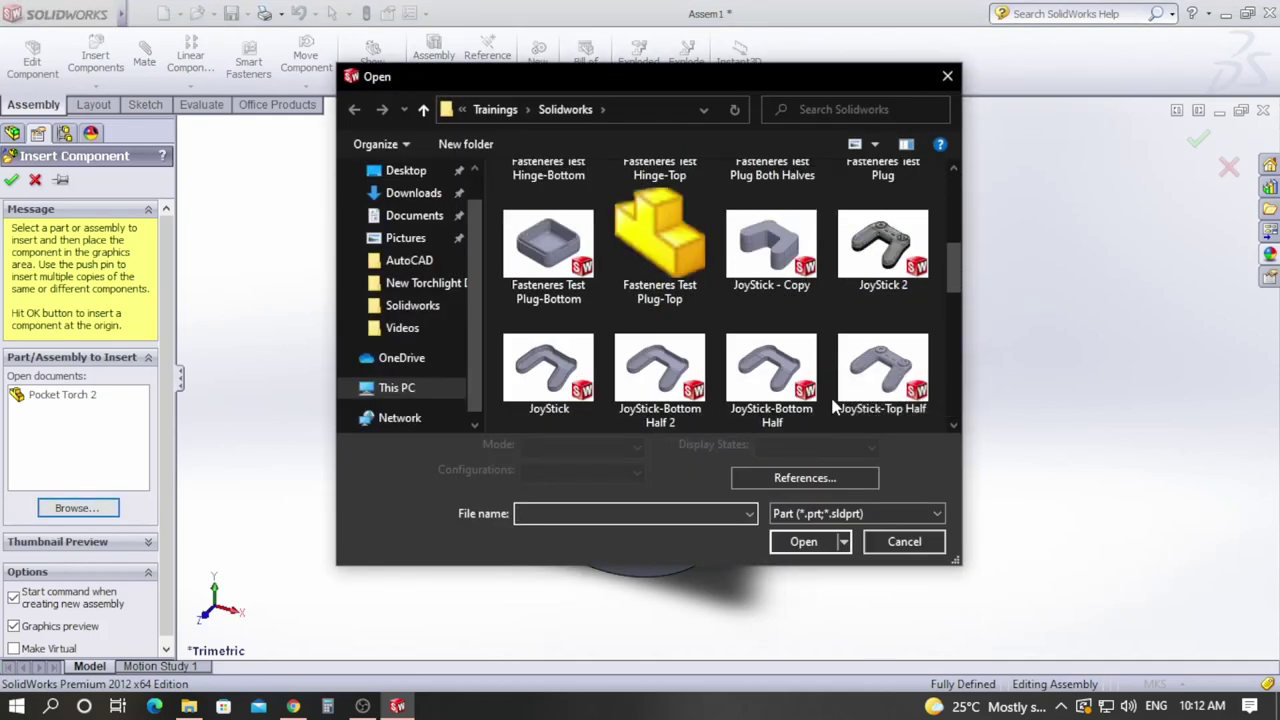
pyautogui.scroll(-2, 830, 395)
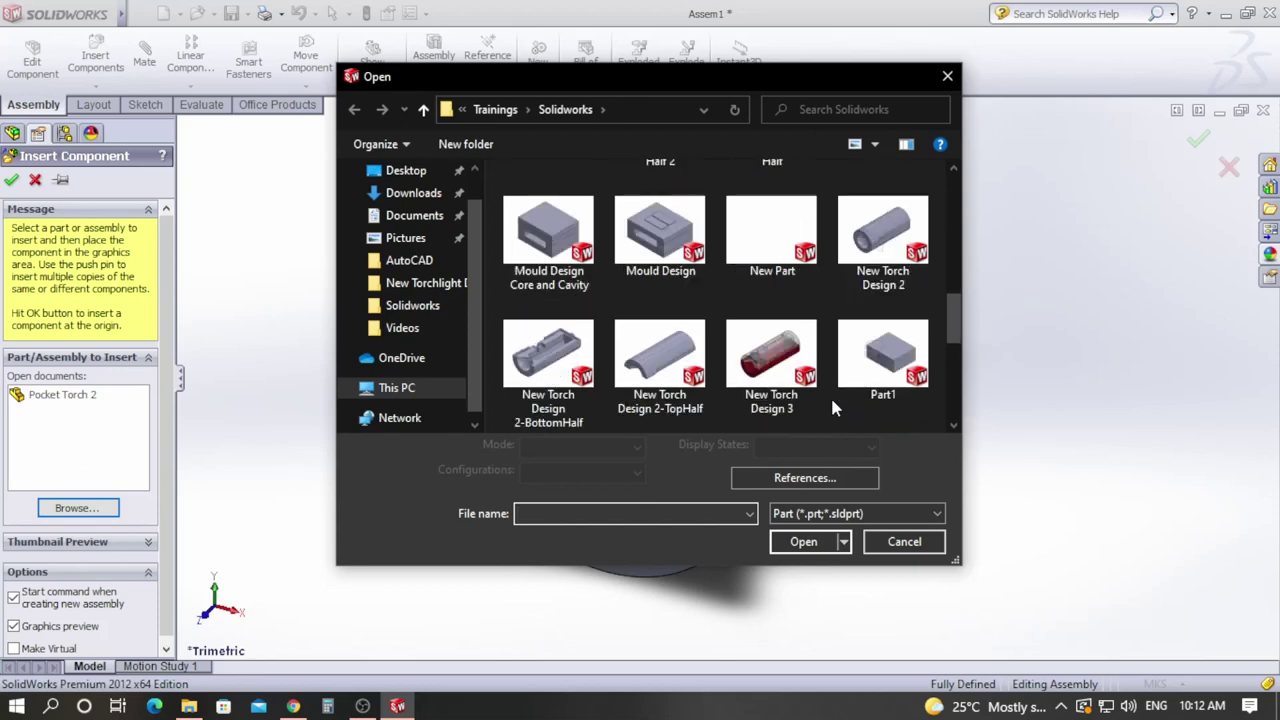
pyautogui.scroll(-2, 830, 395)
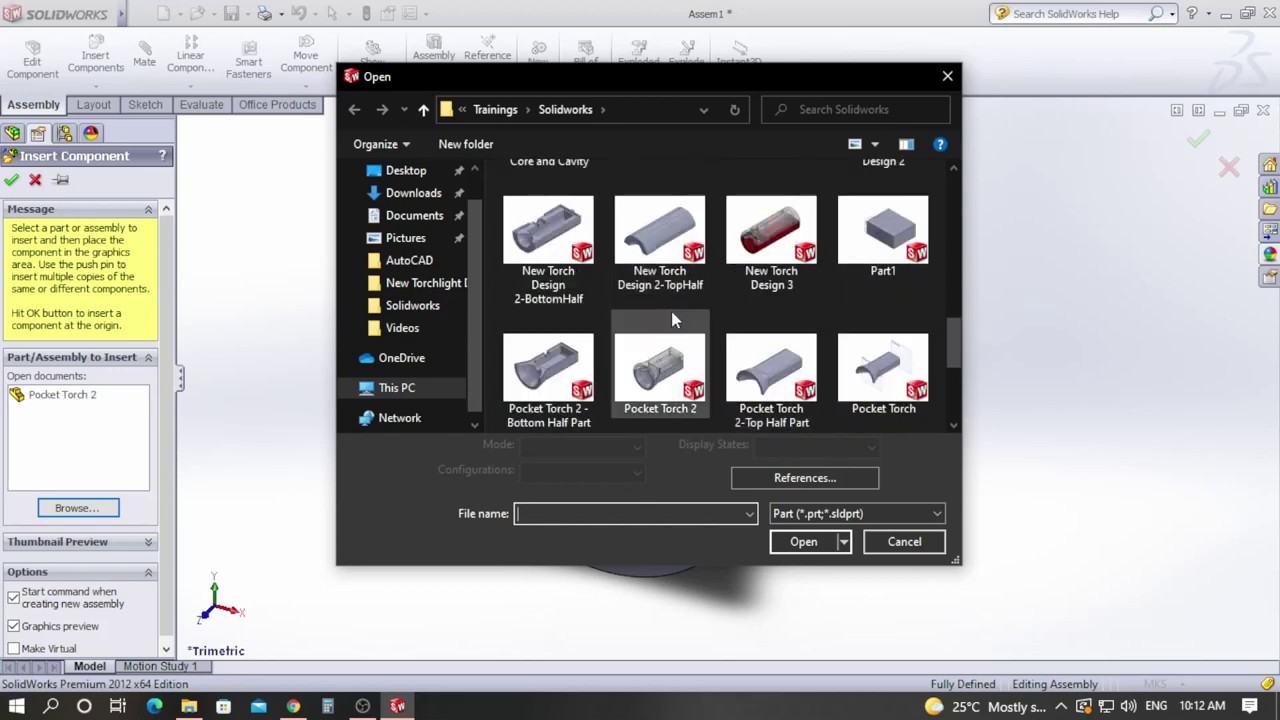
pyautogui.scroll(-4, 671, 311)
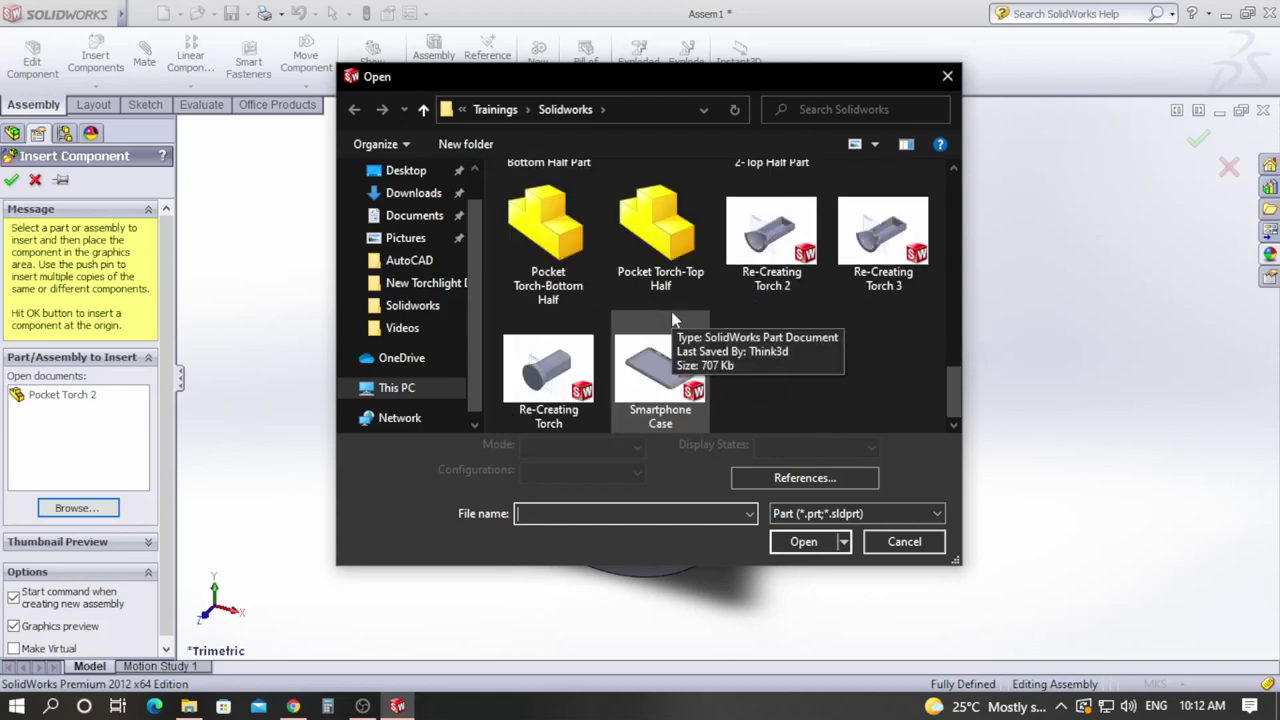
pyautogui.scroll(6, 671, 311)
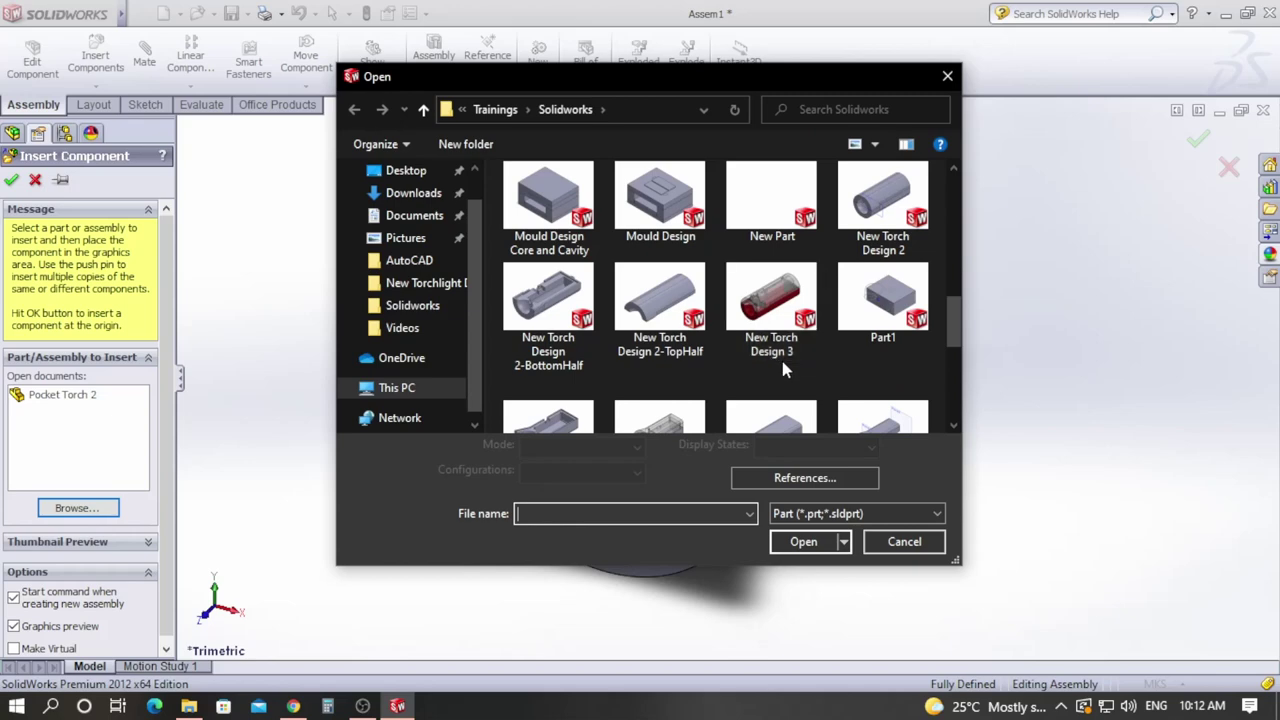
pyautogui.scroll(-1, 784, 370)
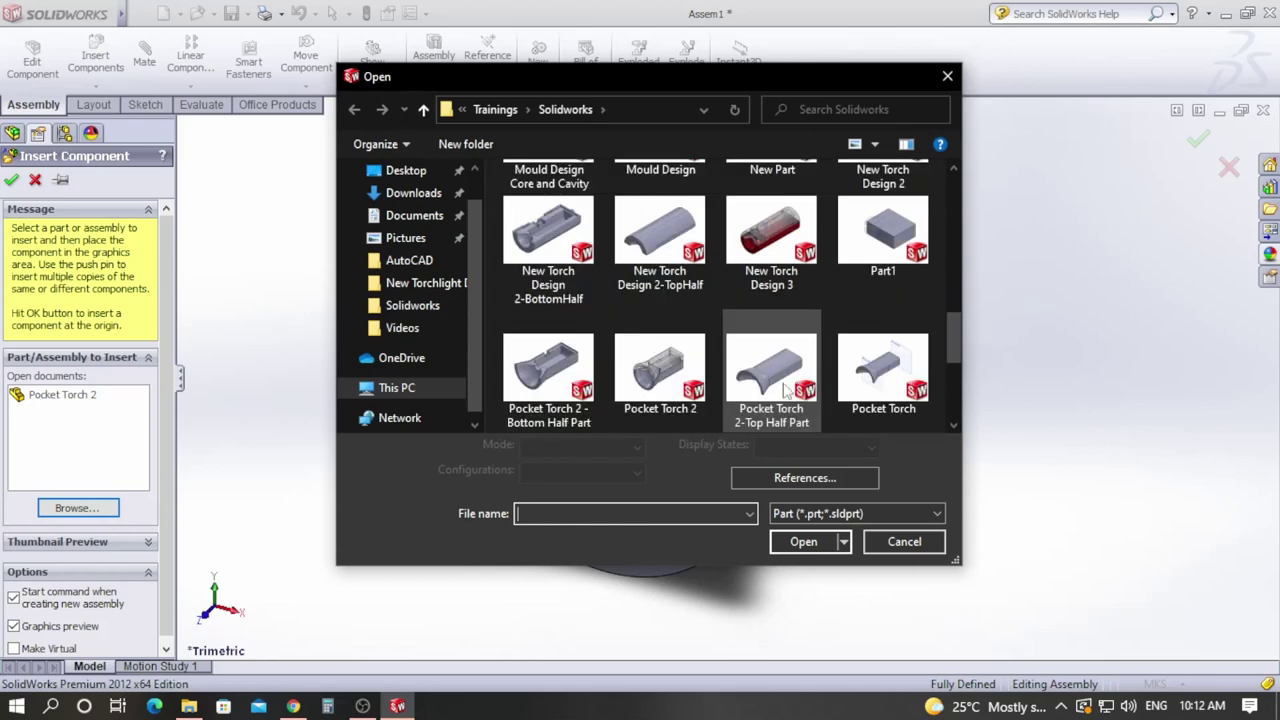
pyautogui.click(779, 421)
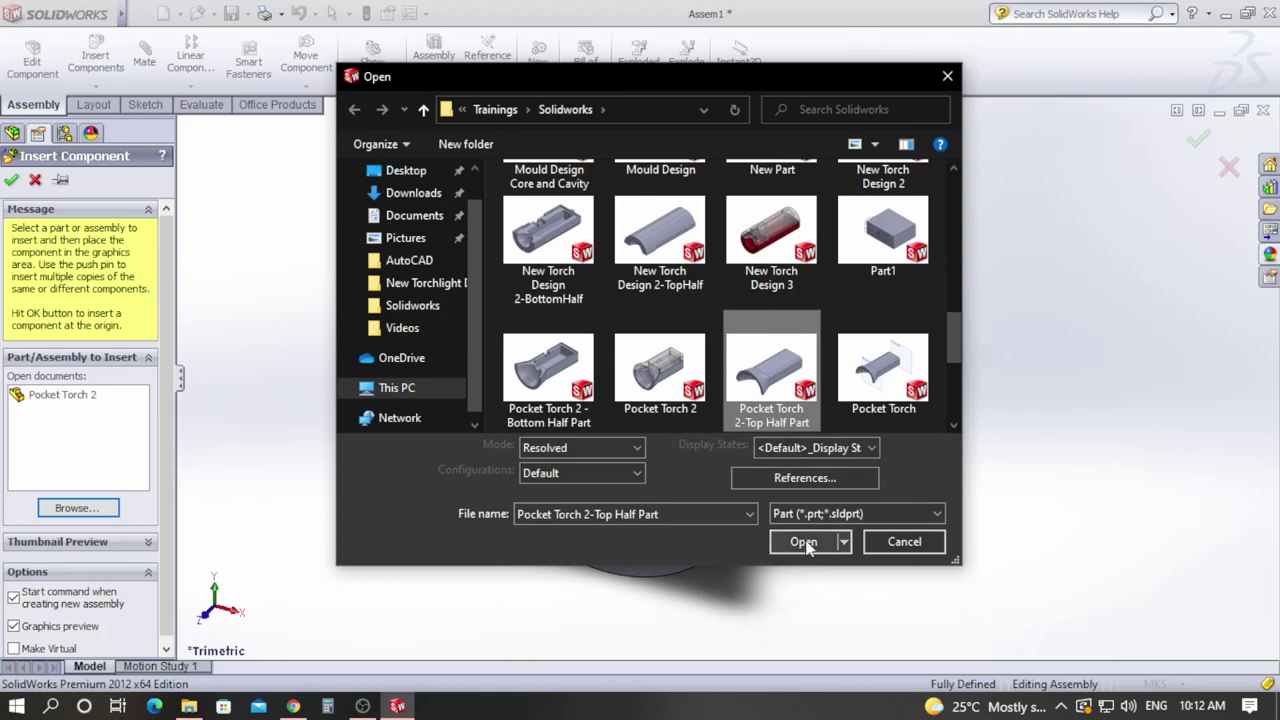
pyautogui.click(804, 542)
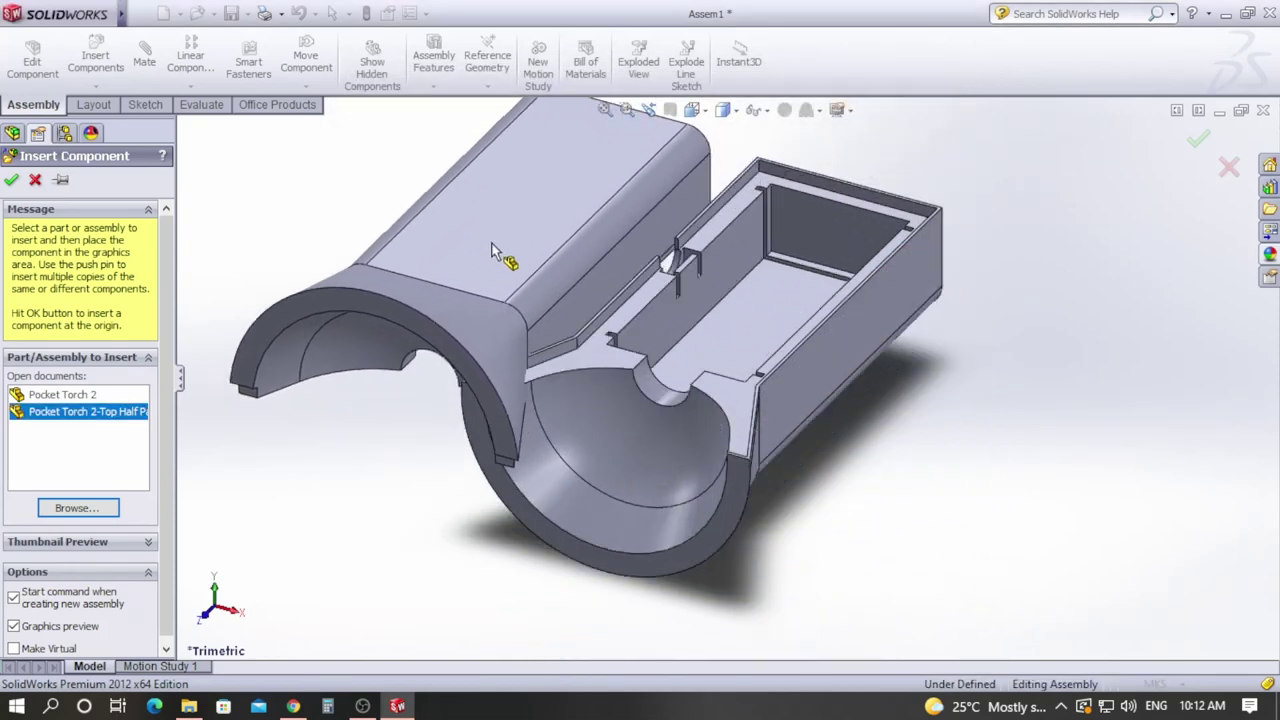
pyautogui.click(408, 213)
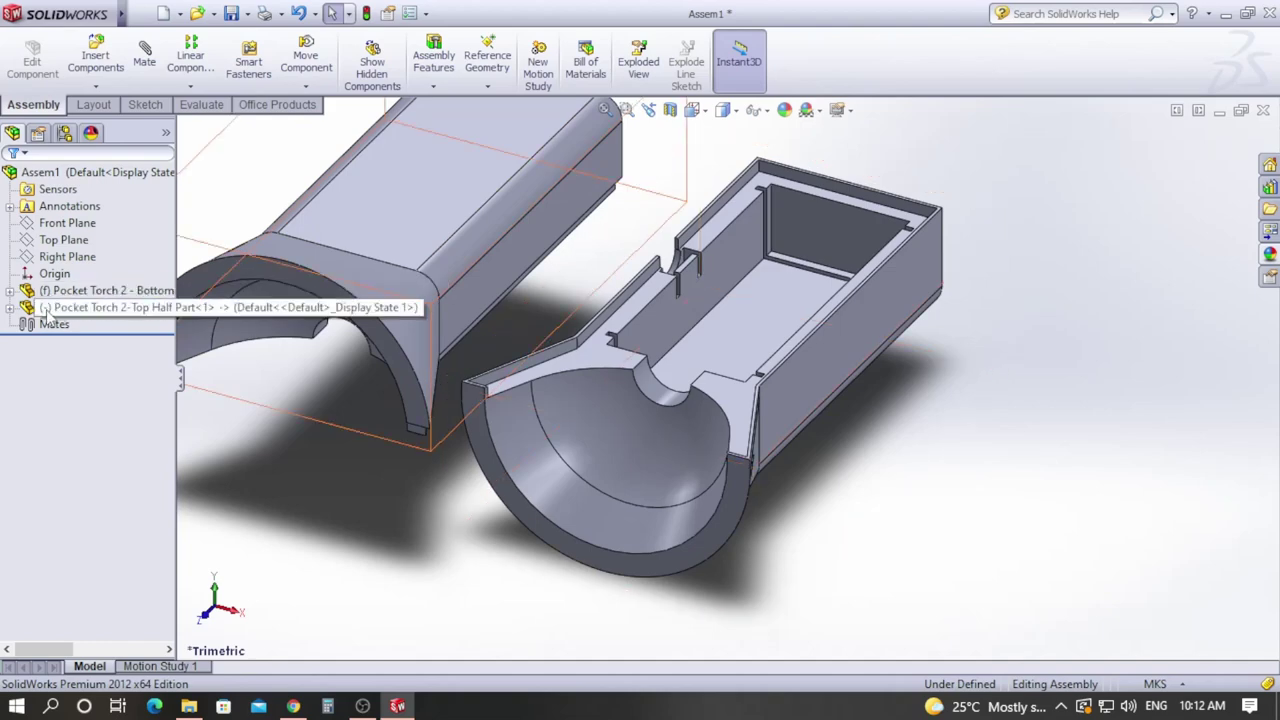
# Step: Move the loose top half part farther away from the bottom half
pyautogui.scroll(2, 700, 345)
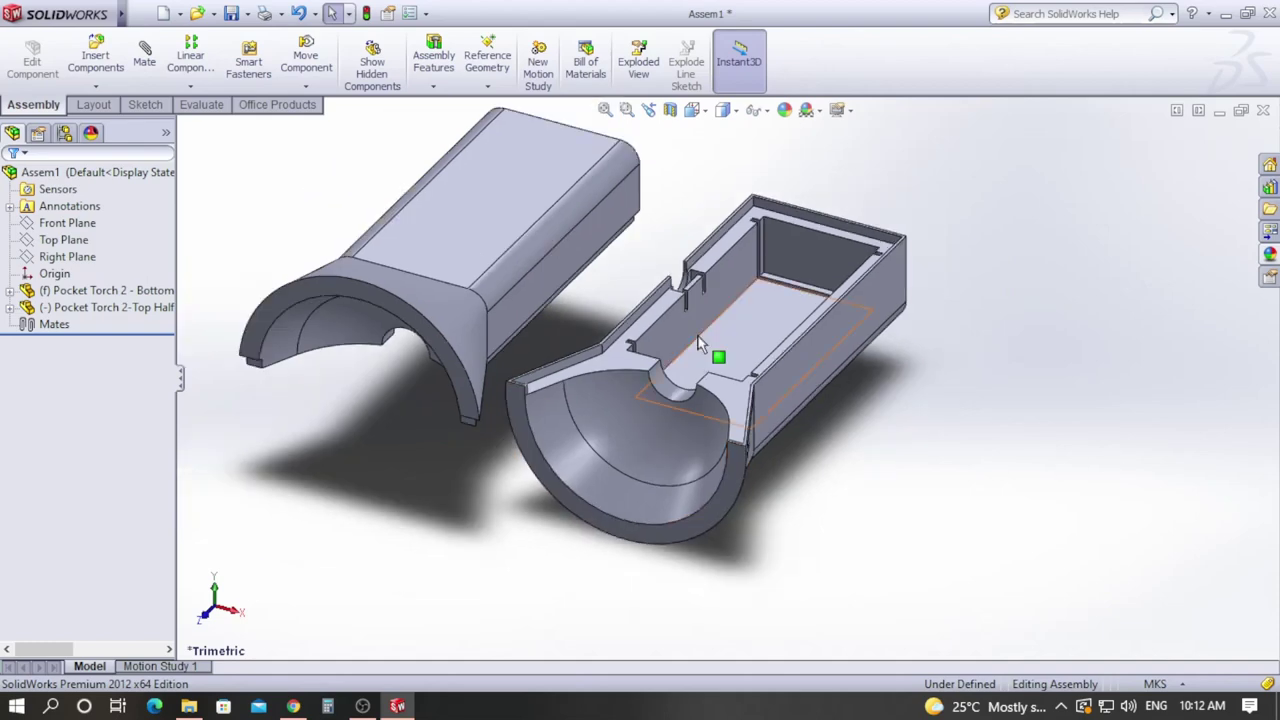
pyautogui.click(423, 294)
pyautogui.moveTo(509, 240); pyautogui.dragTo(256, 255)
pyautogui.moveTo(478, 453); pyautogui.dragTo(390, 457, button='middle')
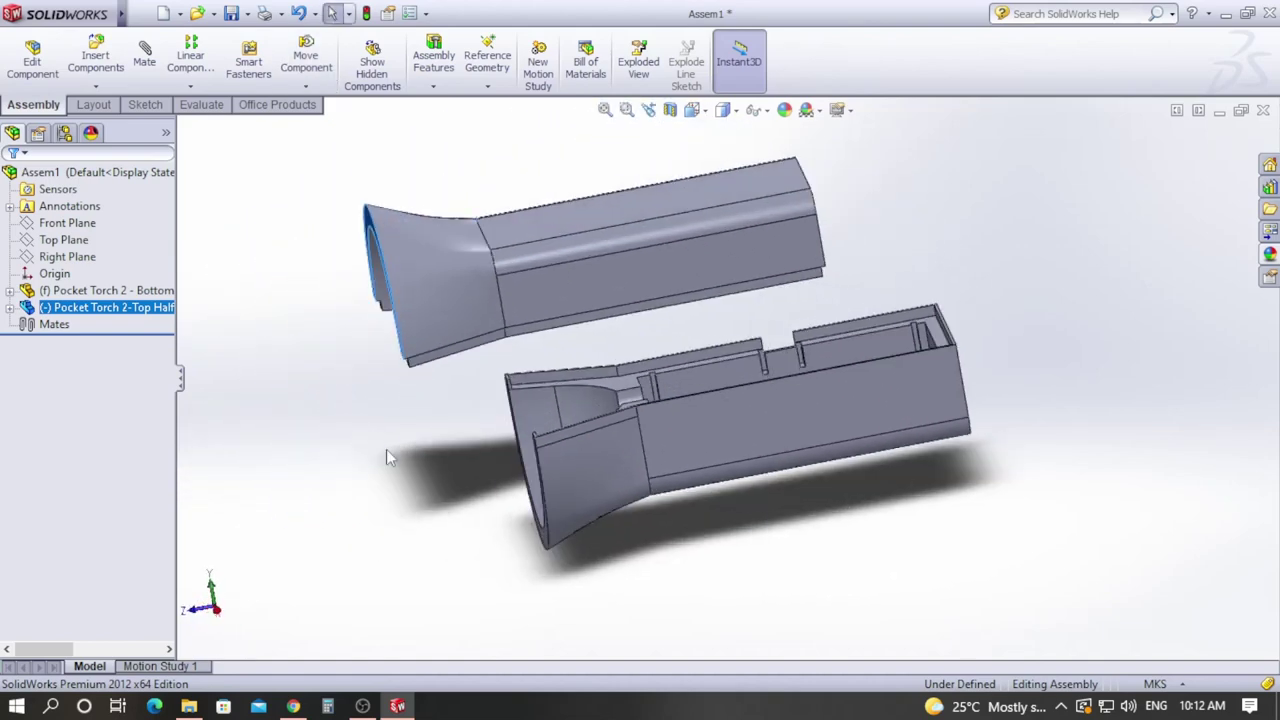
# Step: Start the Mate command and clear the preselected top half face from the mate selections
pyautogui.click(146, 60)
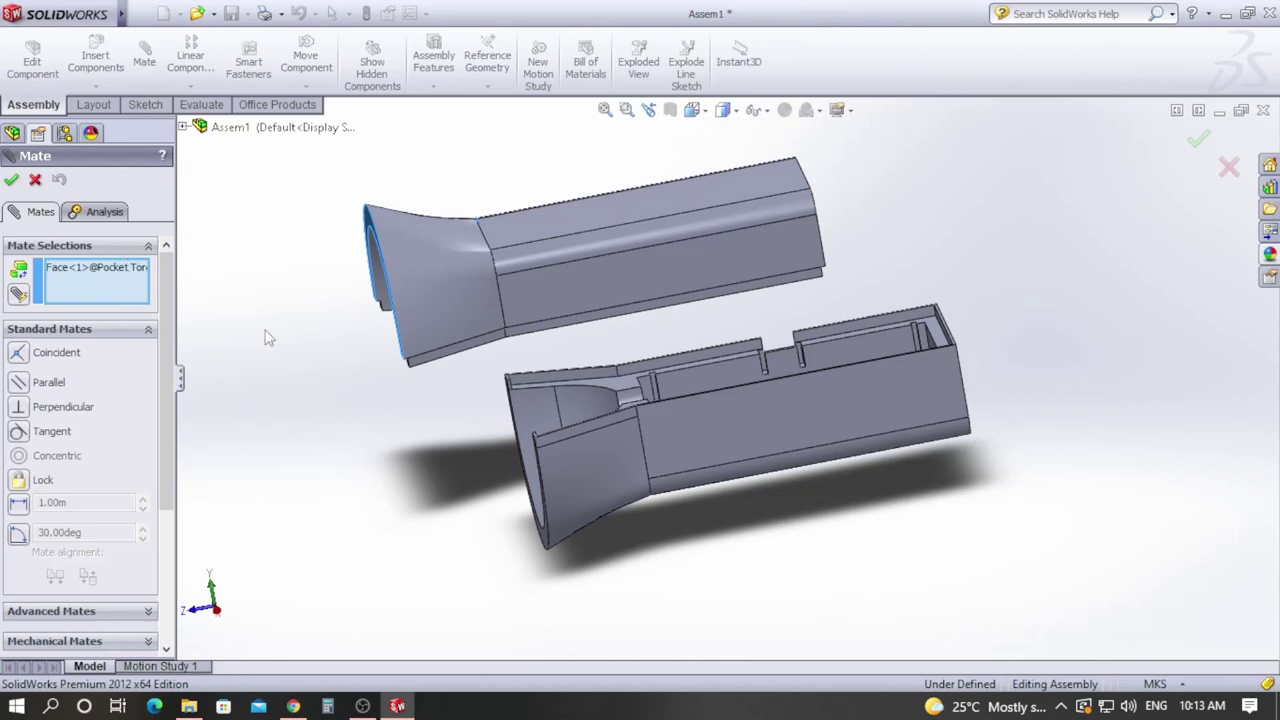
pyautogui.moveTo(360, 350); pyautogui.dragTo(391, 360, button='middle')
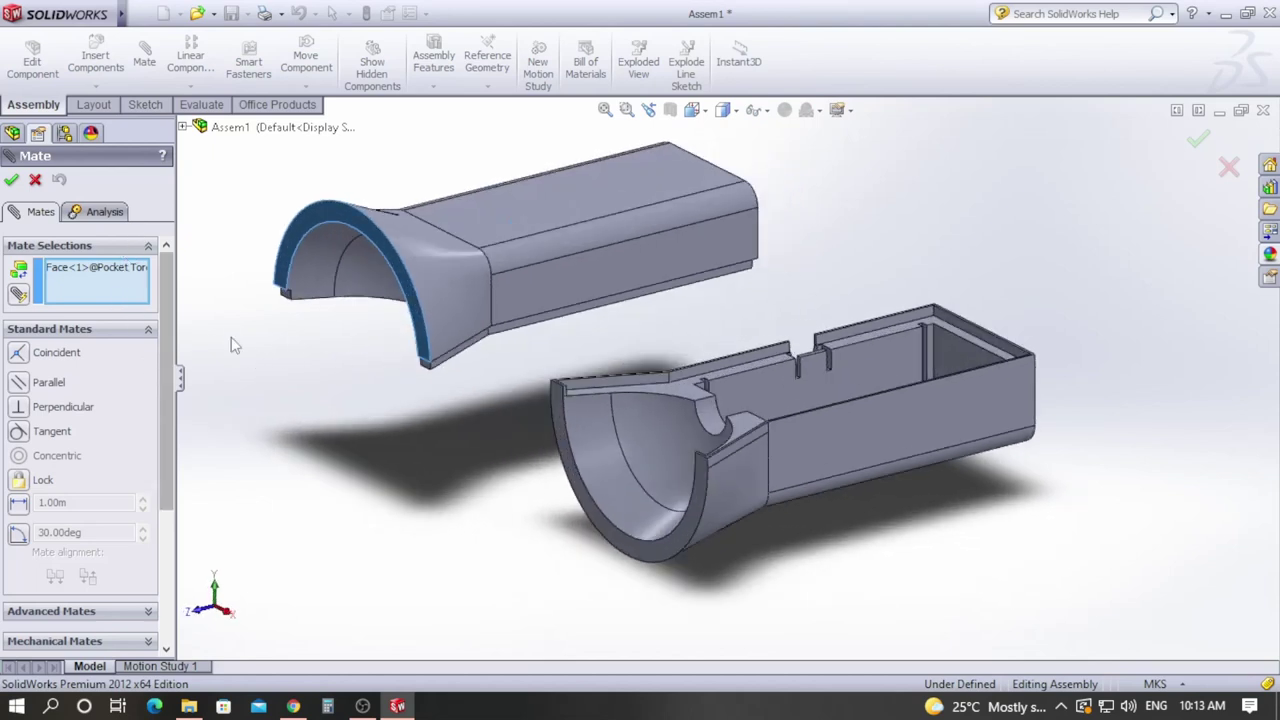
pyautogui.rightClick(103, 289)
pyautogui.click(165, 301)
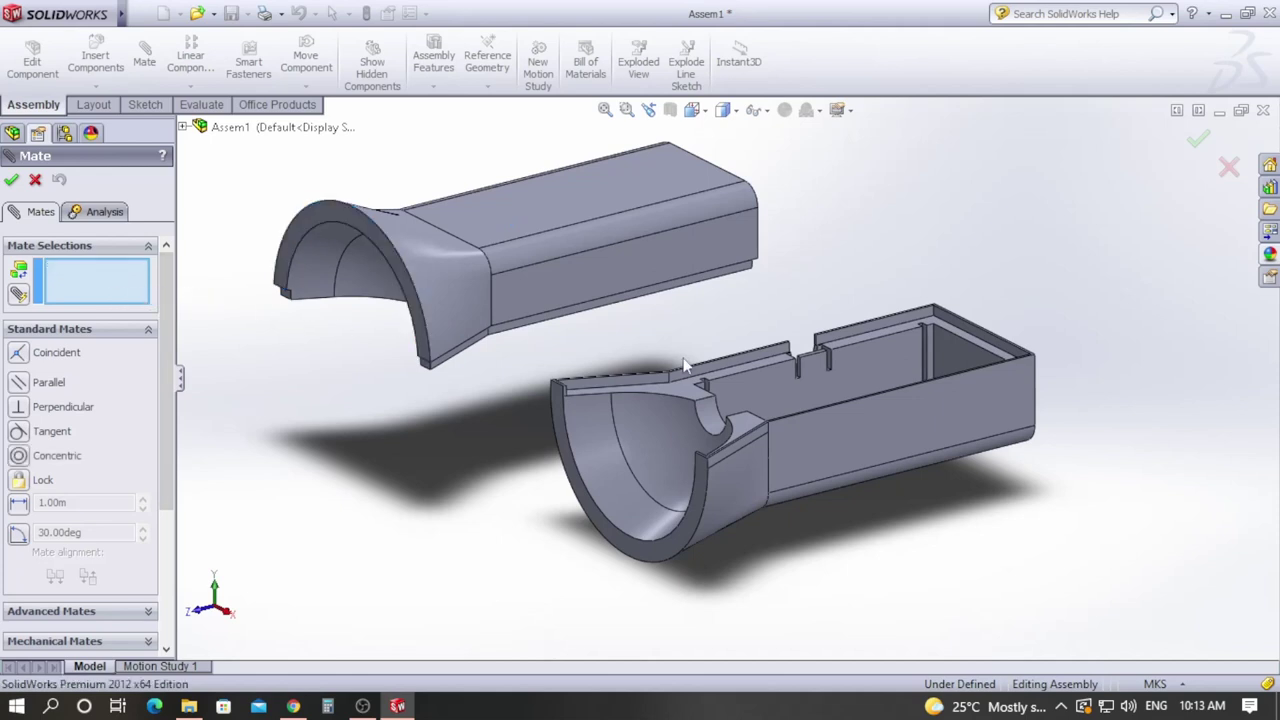
pyautogui.moveTo(500, 441); pyautogui.dragTo(480, 462, button='middle')
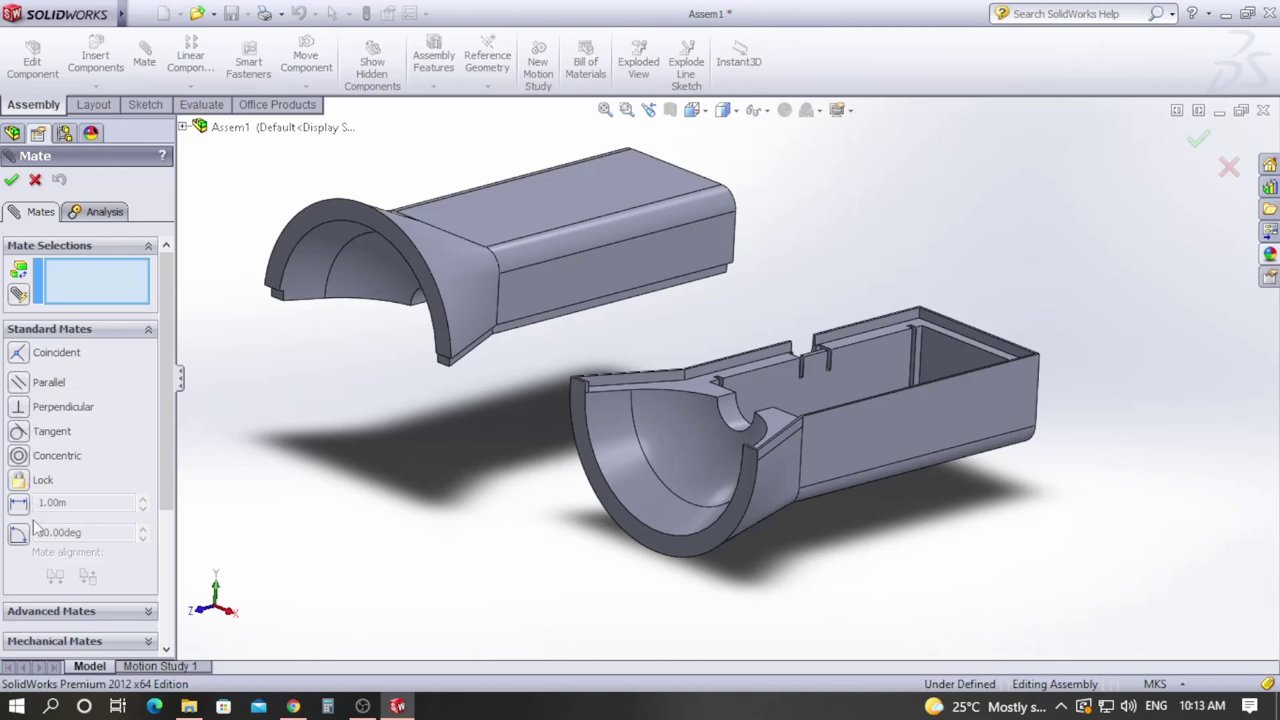
pyautogui.moveTo(168, 467); pyautogui.dragTo(164, 532)
pyautogui.click(148, 474)
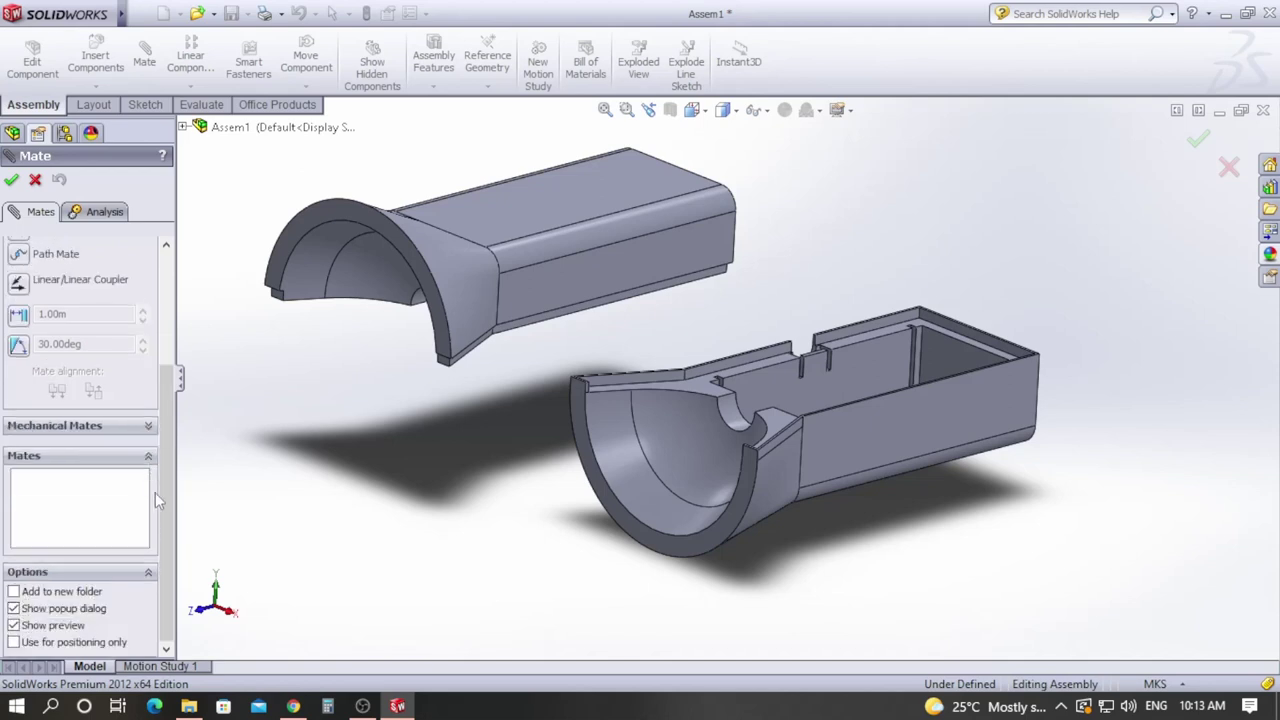
pyautogui.moveTo(172, 460); pyautogui.dragTo(183, 318)
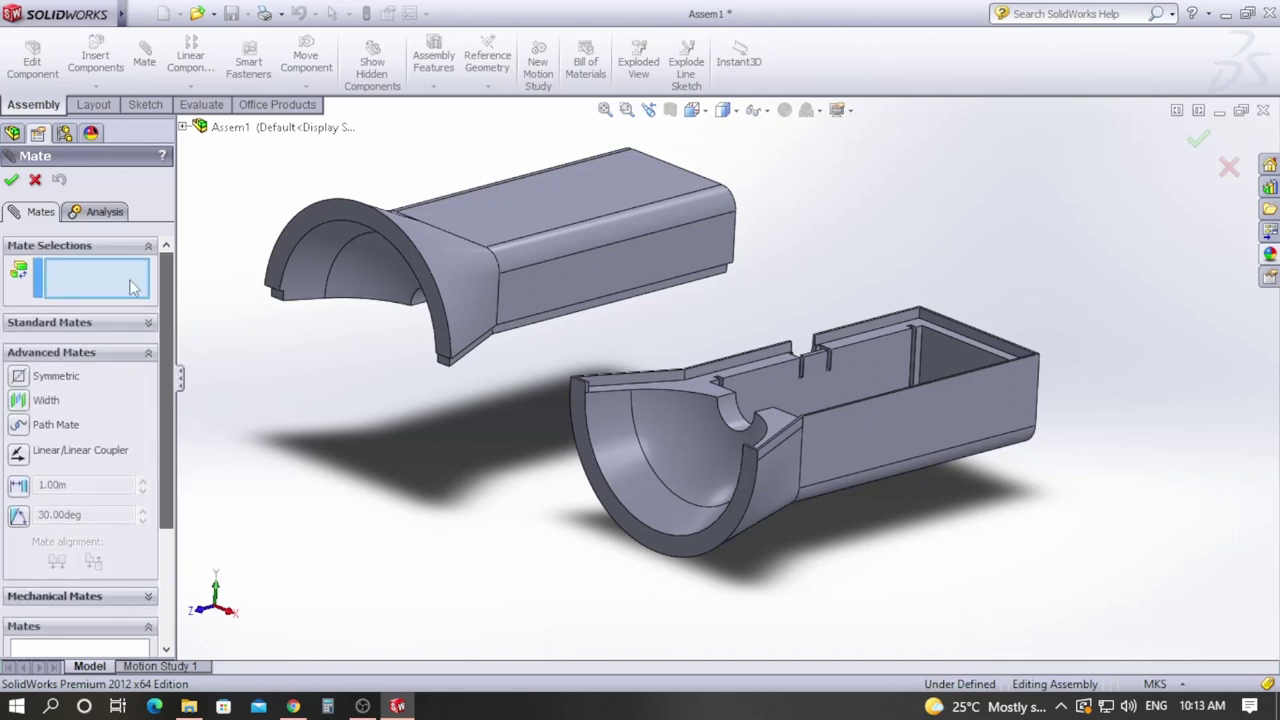
pyautogui.click(148, 324)
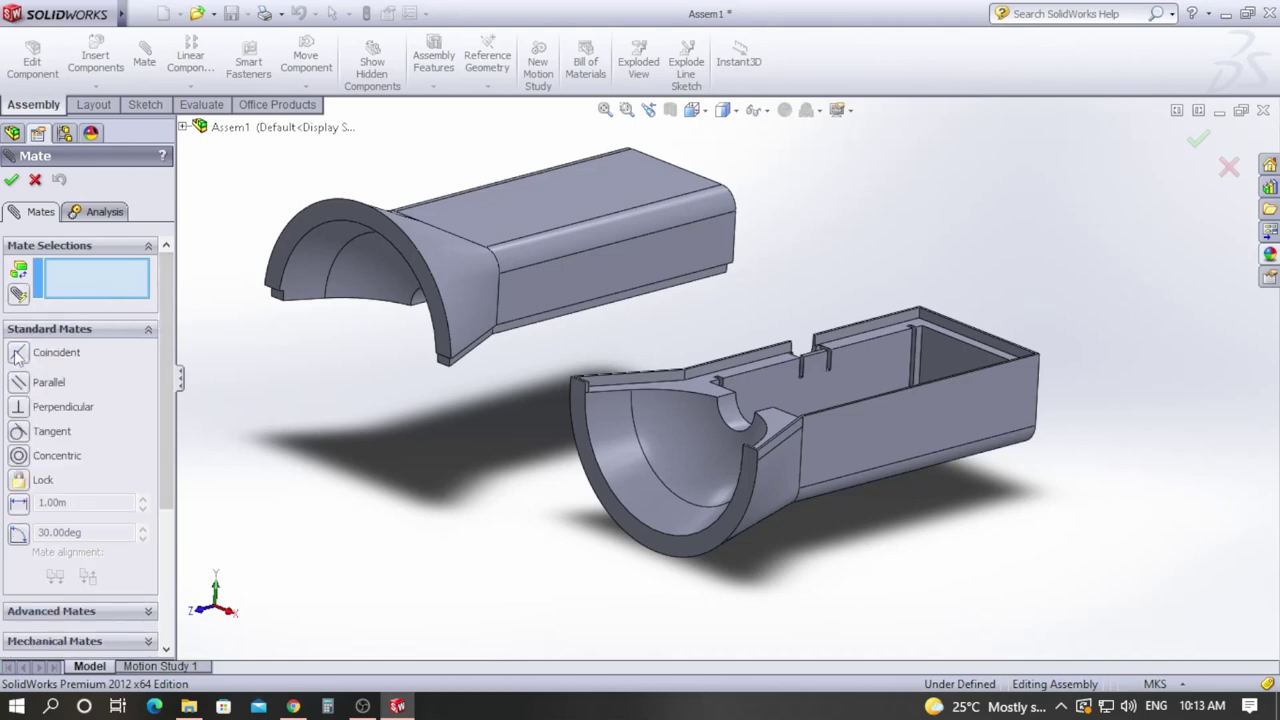
# Step: Add a coincident mate between the flat rear end faces of the top and bottom halves
pyautogui.moveTo(443, 425); pyautogui.dragTo(348, 457, button='middle')
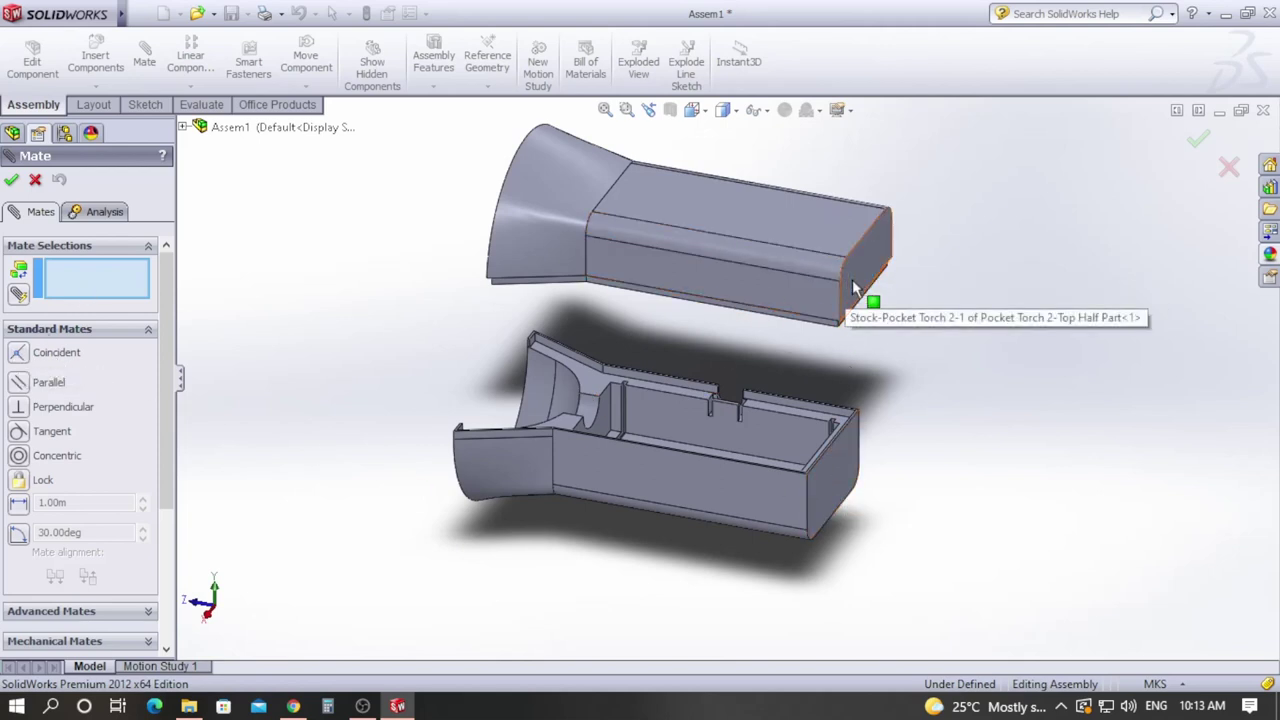
pyautogui.click(871, 314)
pyautogui.click(828, 480)
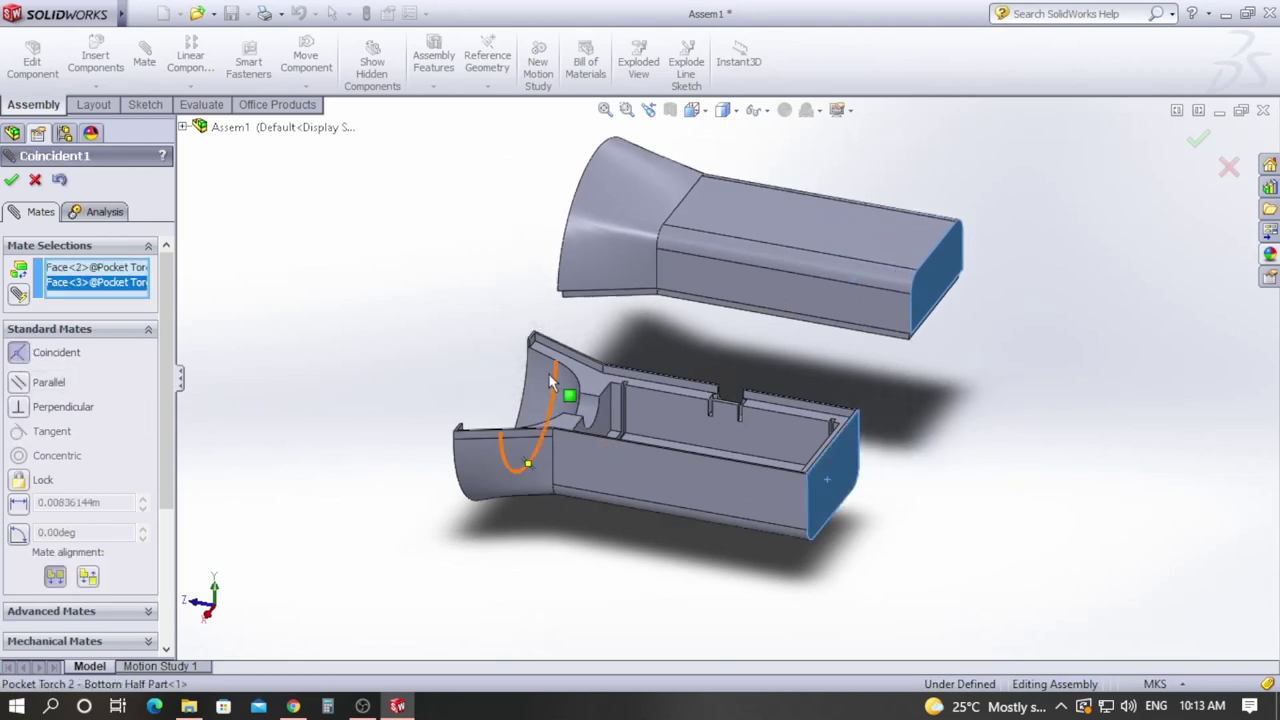
pyautogui.click(11, 181)
# Step: Add a coincident mate between the flat outer side faces of the top half and bottom half bodies
pyautogui.moveTo(410, 341); pyautogui.dragTo(627, 347, button='middle')
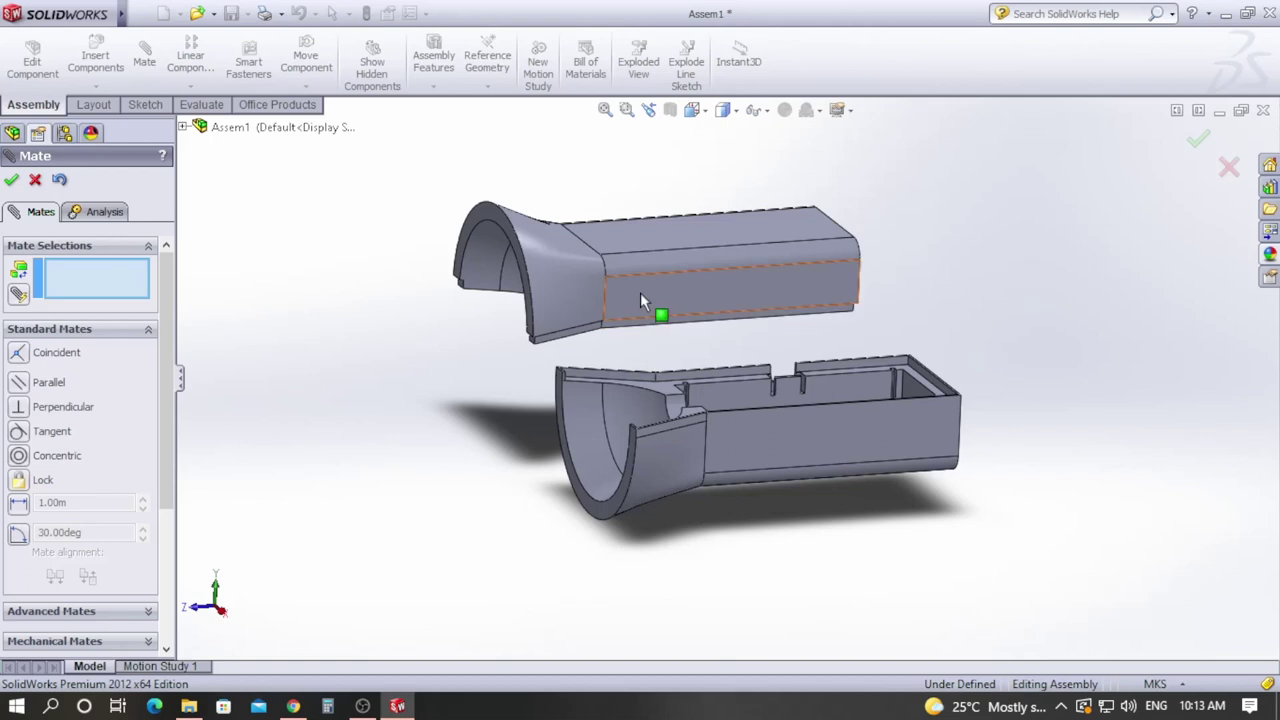
pyautogui.scroll(3, 969, 355)
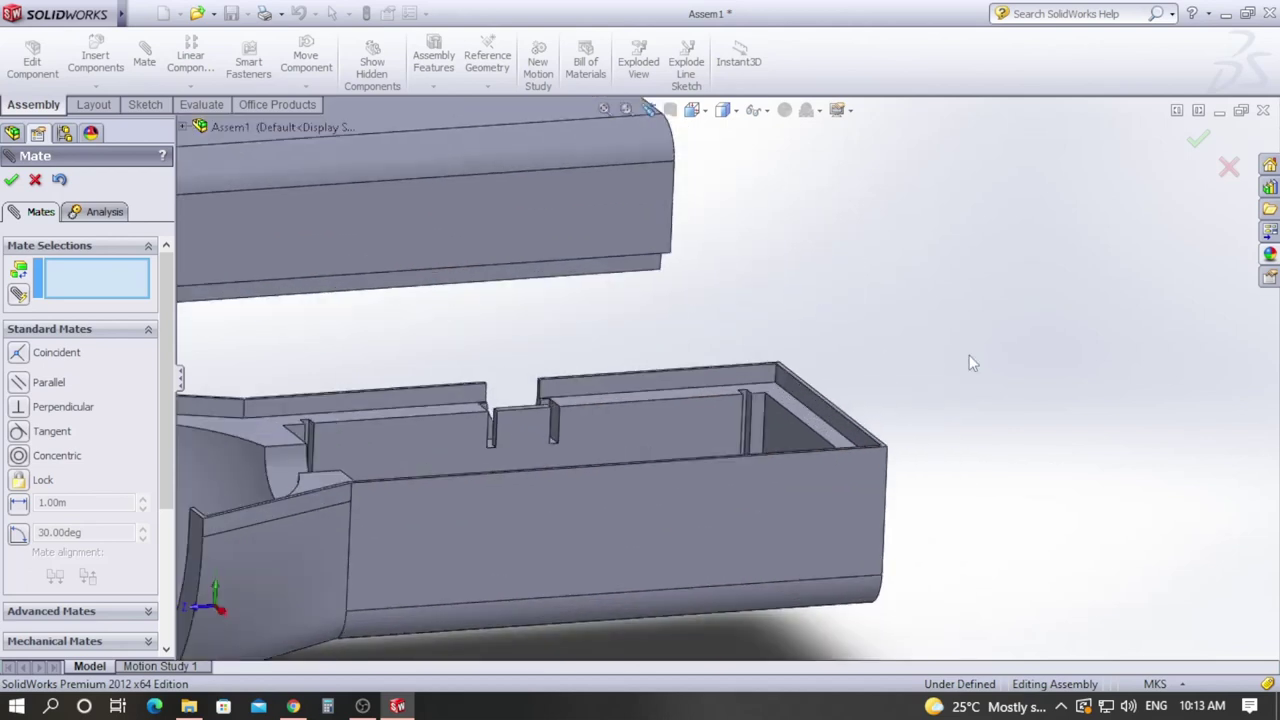
pyautogui.scroll(-3, 547, 304)
pyautogui.click(547, 304)
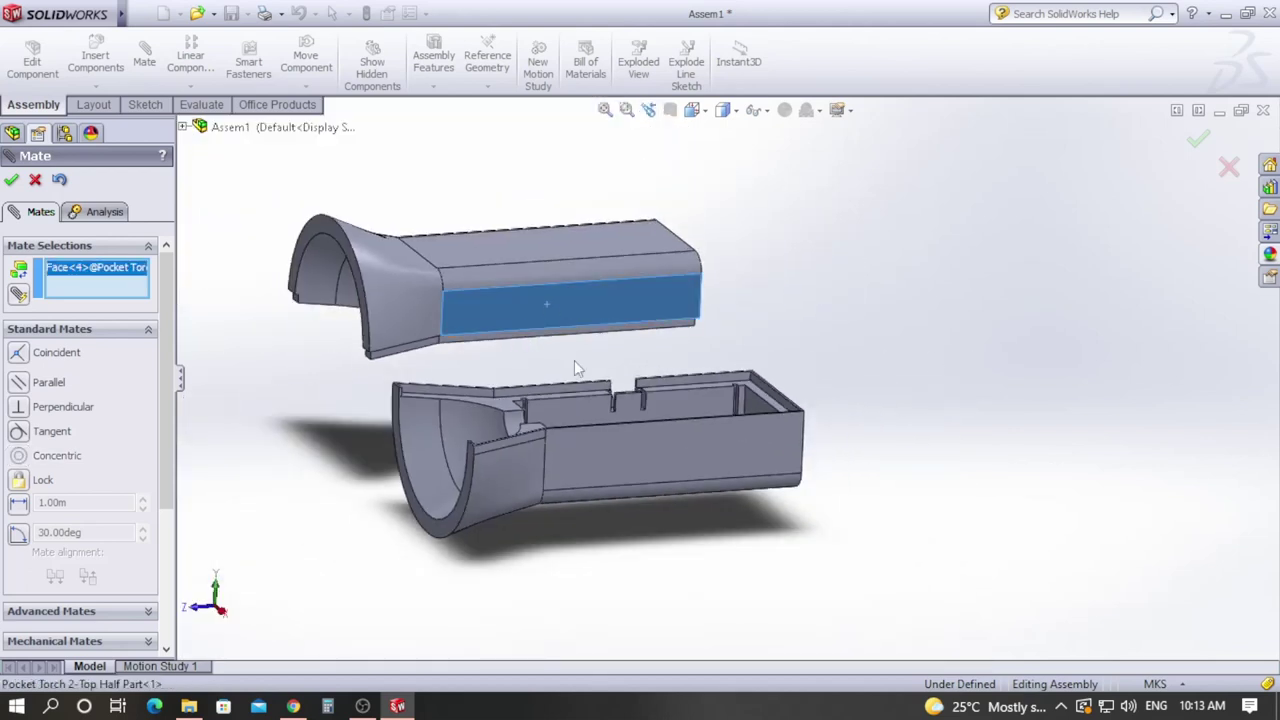
pyautogui.click(606, 458)
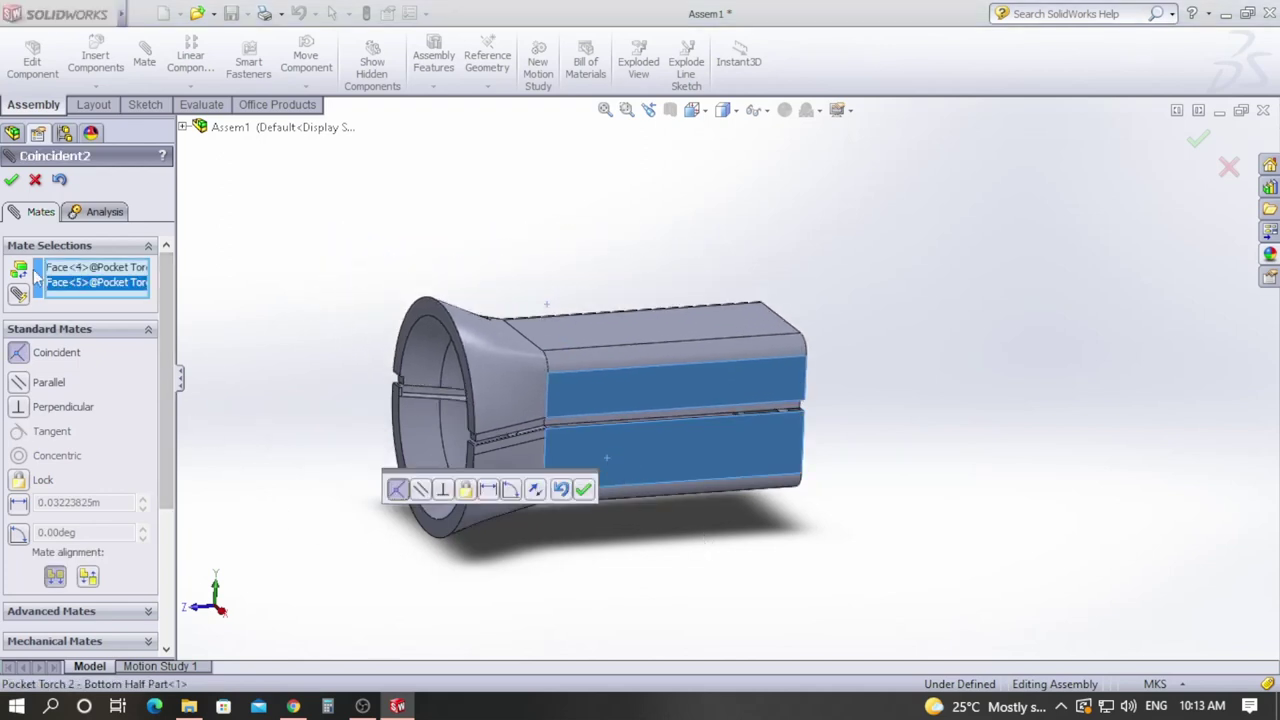
pyautogui.click(11, 180)
# Step: Move the top half part away from the bottom half to expose their joining edges
pyautogui.moveTo(679, 582); pyautogui.dragTo(700, 520, button='middle')
pyautogui.moveTo(621, 331); pyautogui.dragTo(590, 216)
pyautogui.moveTo(700, 508); pyautogui.dragTo(609, 194, button='middle')
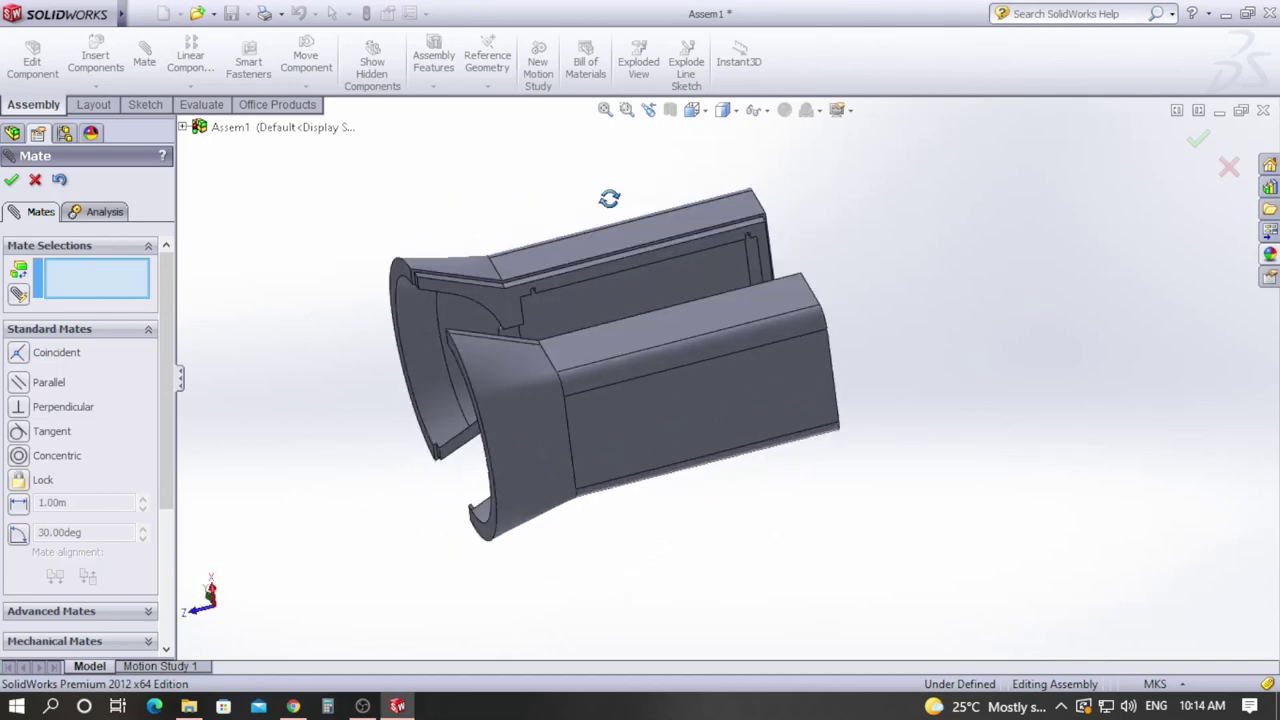
# Step: Add a coincident mate between the top half's stepped rim face and the bottom half's inner ledge face, and finish mating
pyautogui.scroll(-5, 600, 247)
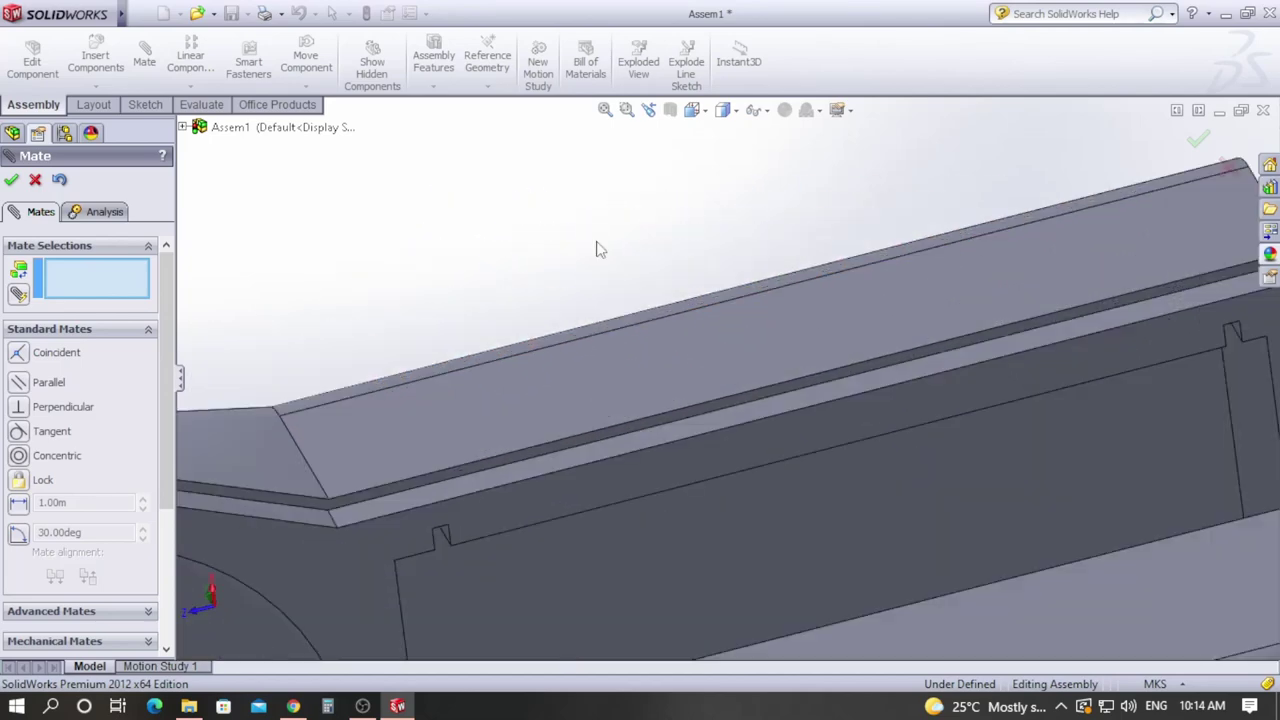
pyautogui.click(568, 440)
pyautogui.scroll(4, 580, 312)
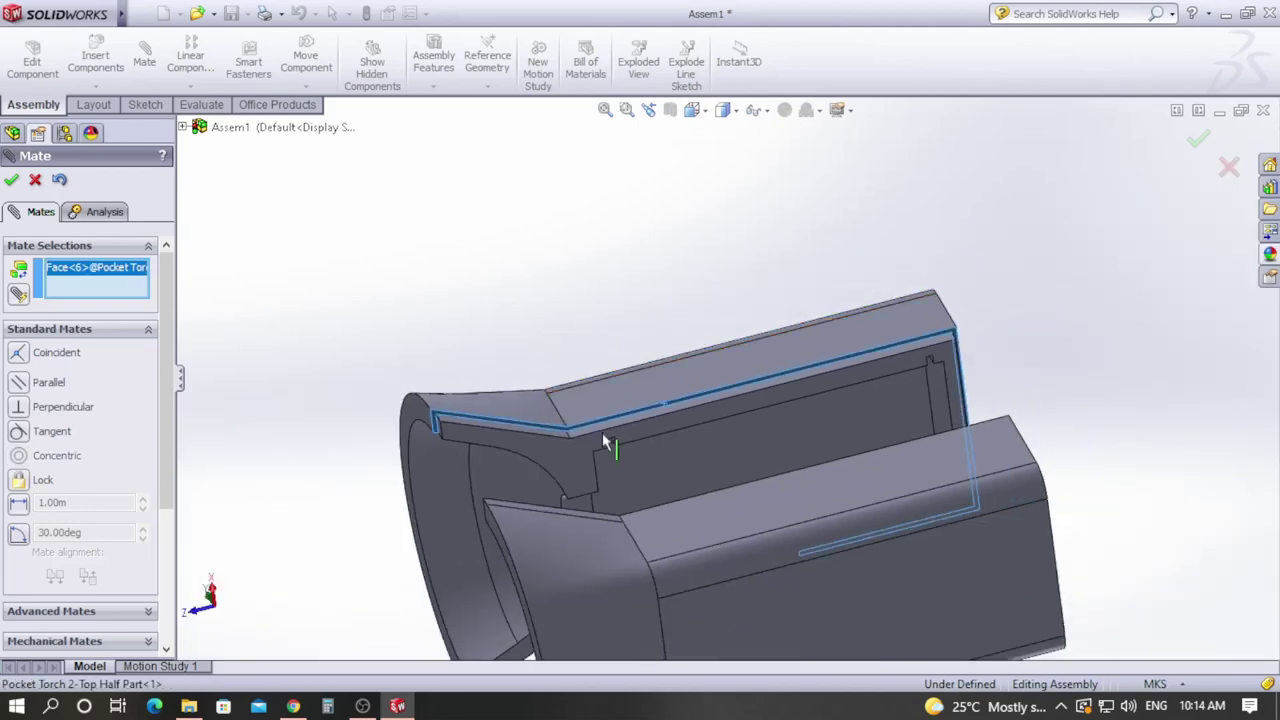
pyautogui.moveTo(1041, 393); pyautogui.dragTo(1051, 597, button='middle')
pyautogui.moveTo(880, 322); pyautogui.dragTo(862, 483, button='middle')
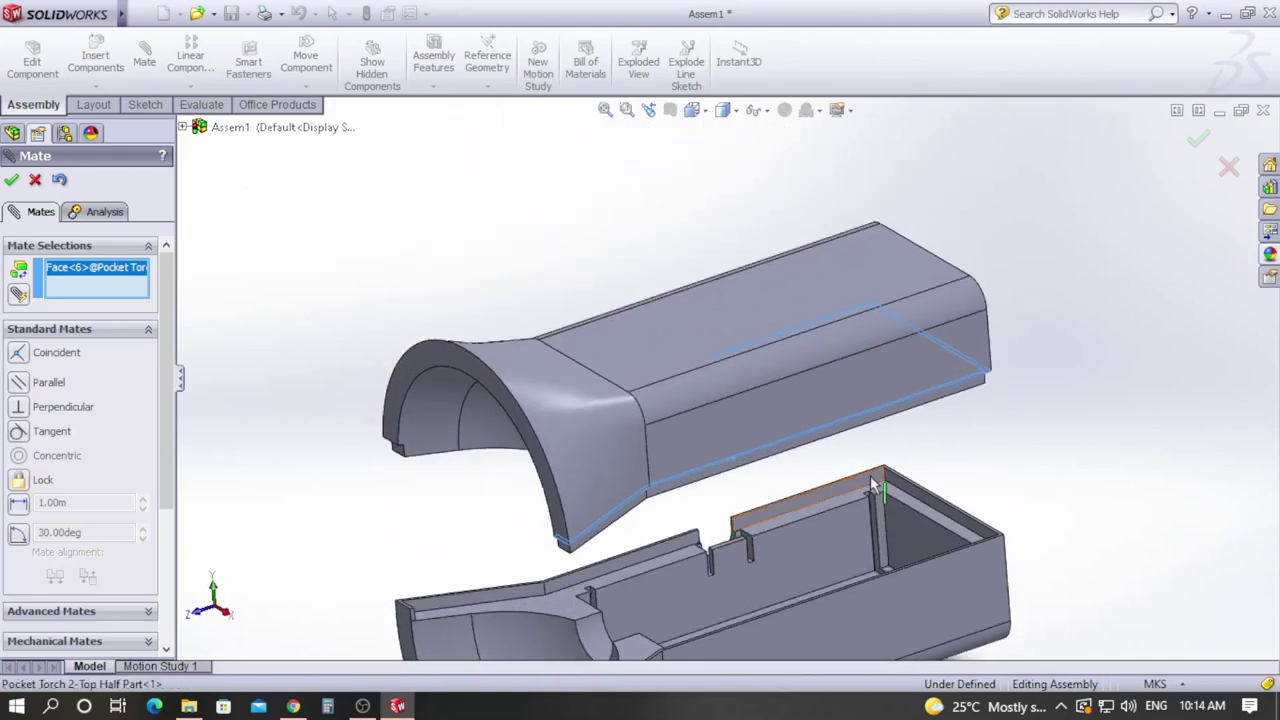
pyautogui.scroll(-5, 800, 480)
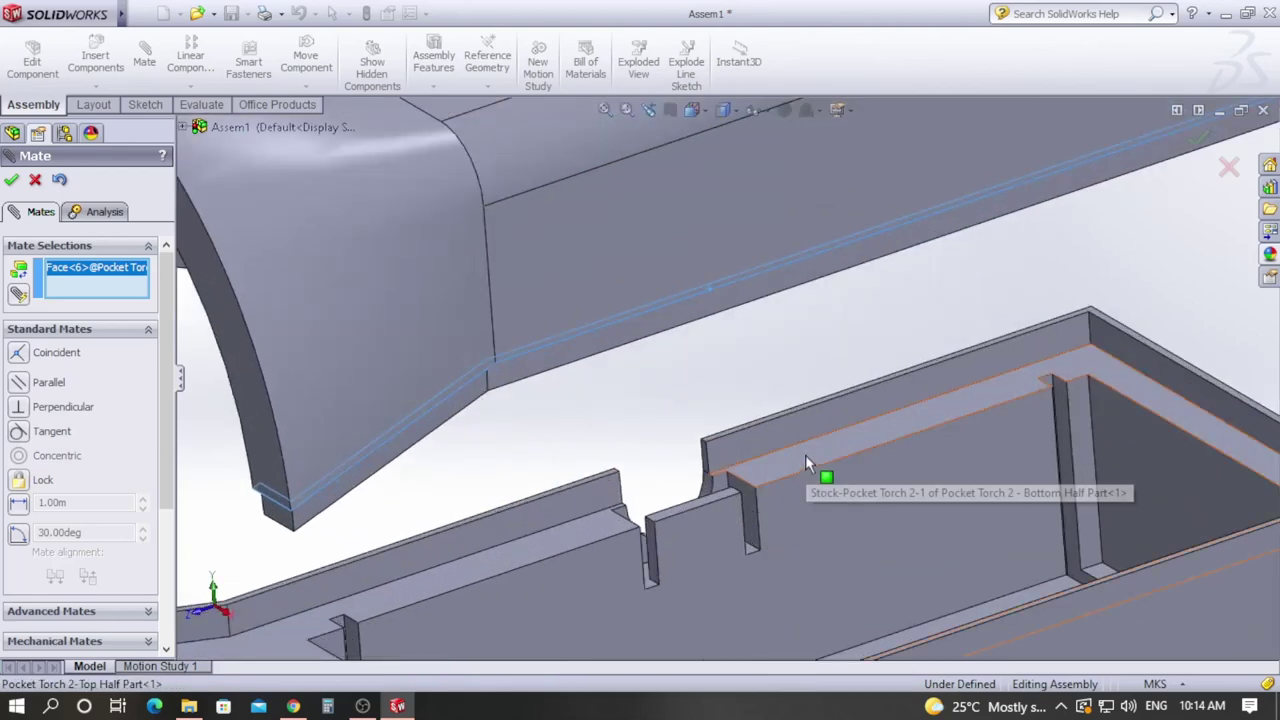
pyautogui.click(805, 455)
pyautogui.scroll(10, 806, 459)
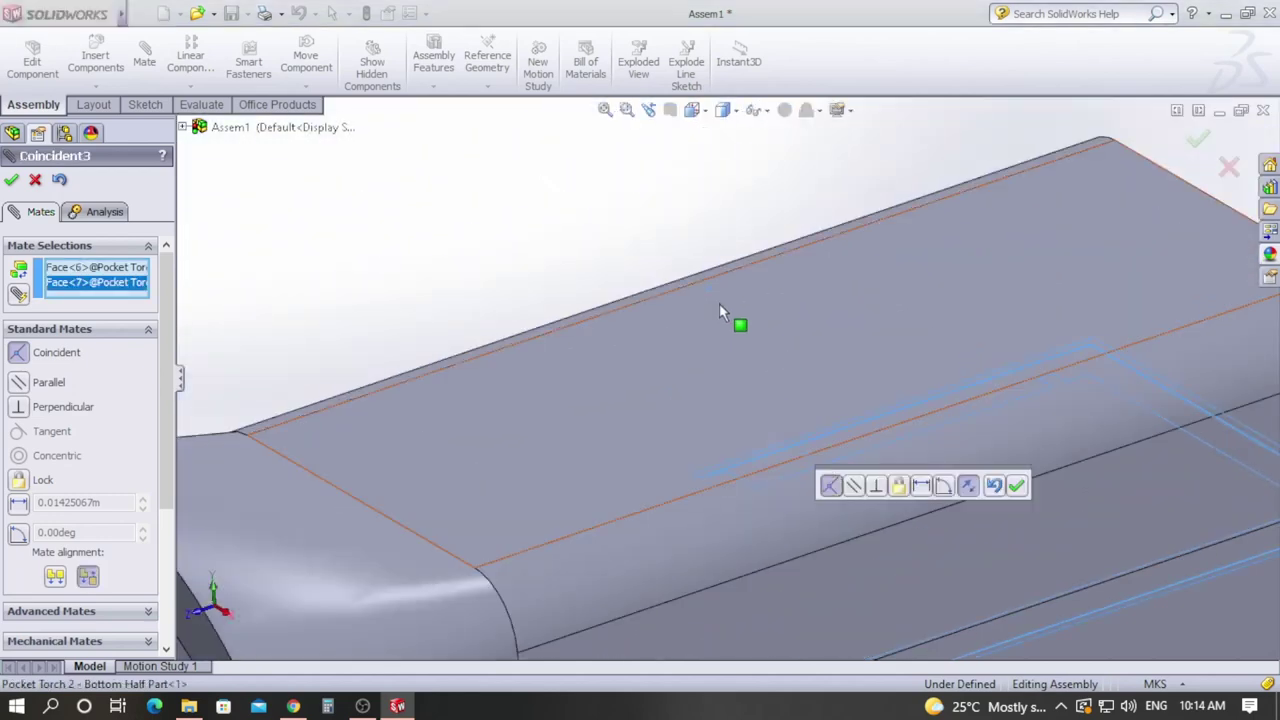
pyautogui.moveTo(793, 564); pyautogui.dragTo(782, 520, button='middle')
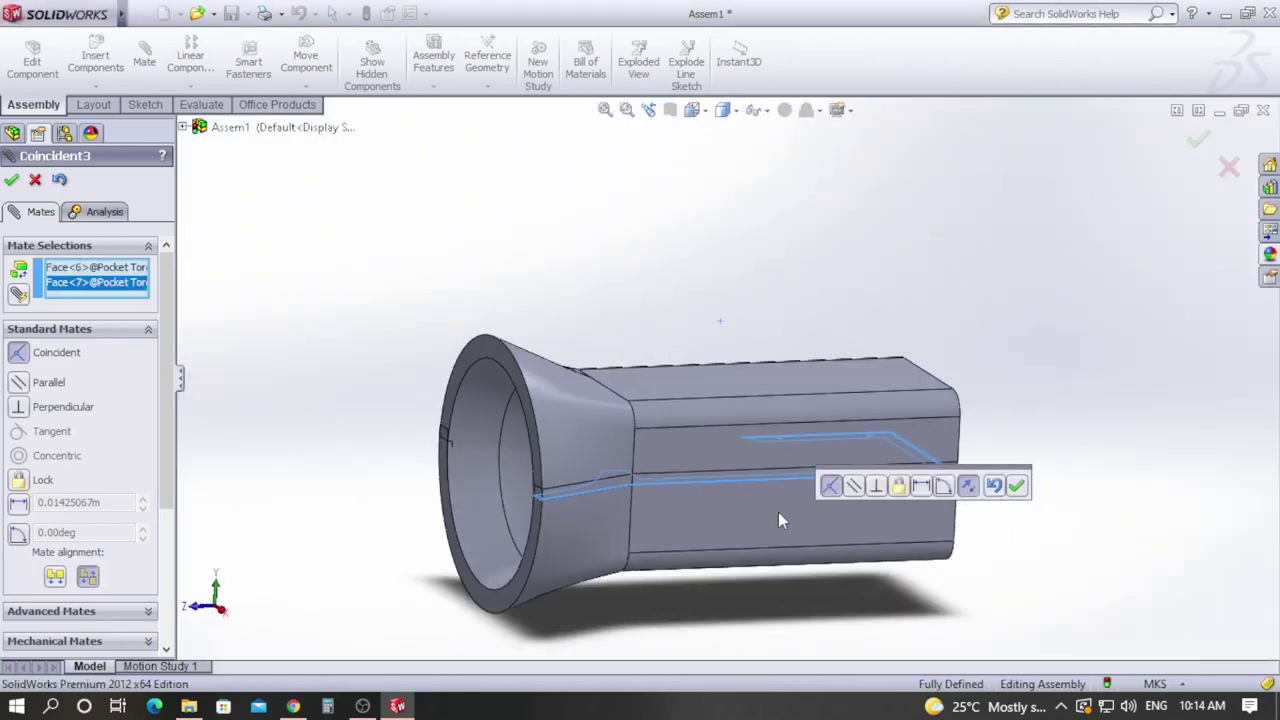
pyautogui.click(12, 182)
pyautogui.moveTo(433, 240); pyautogui.dragTo(521, 273, button='middle')
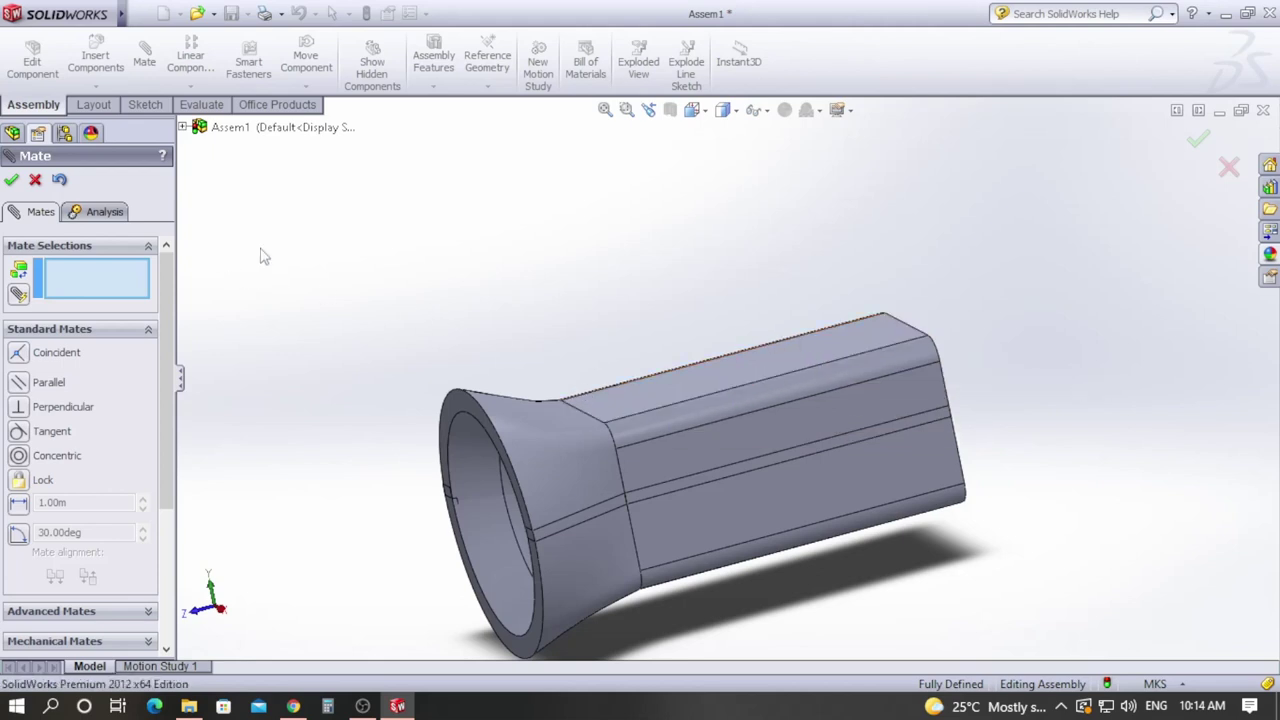
pyautogui.moveTo(397, 410); pyautogui.dragTo(483, 400, button='middle')
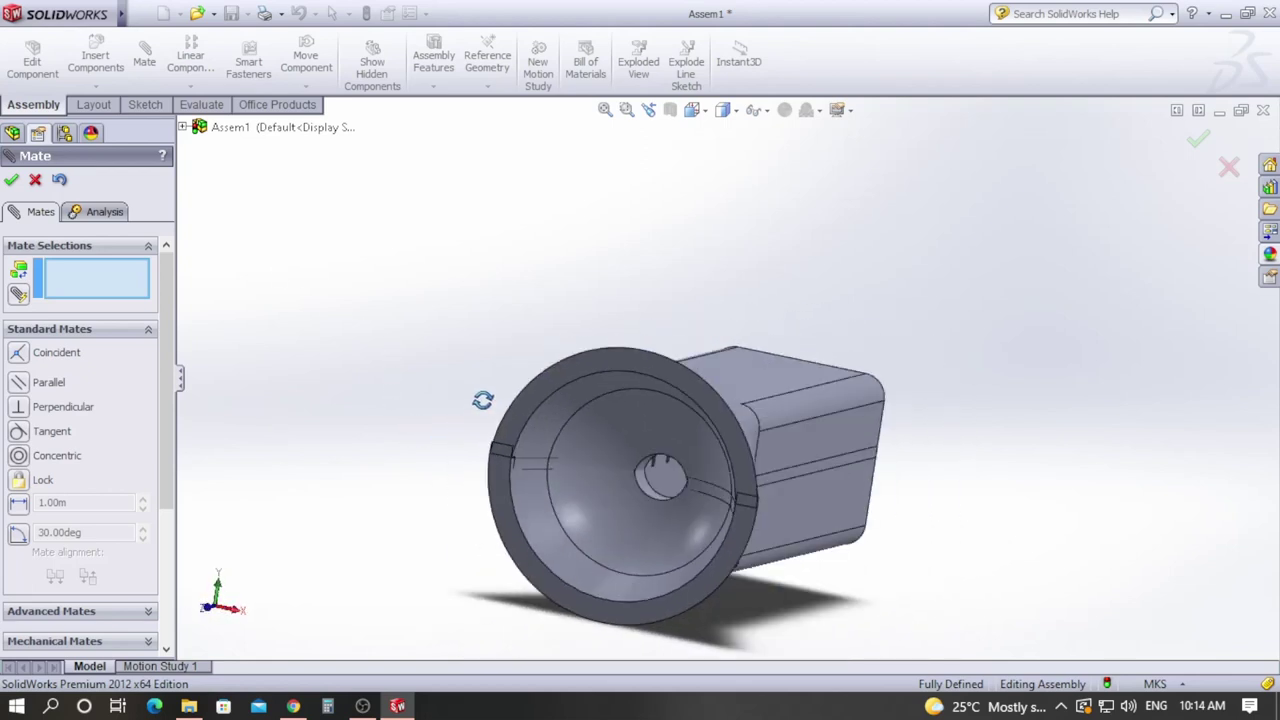
pyautogui.click(35, 181)
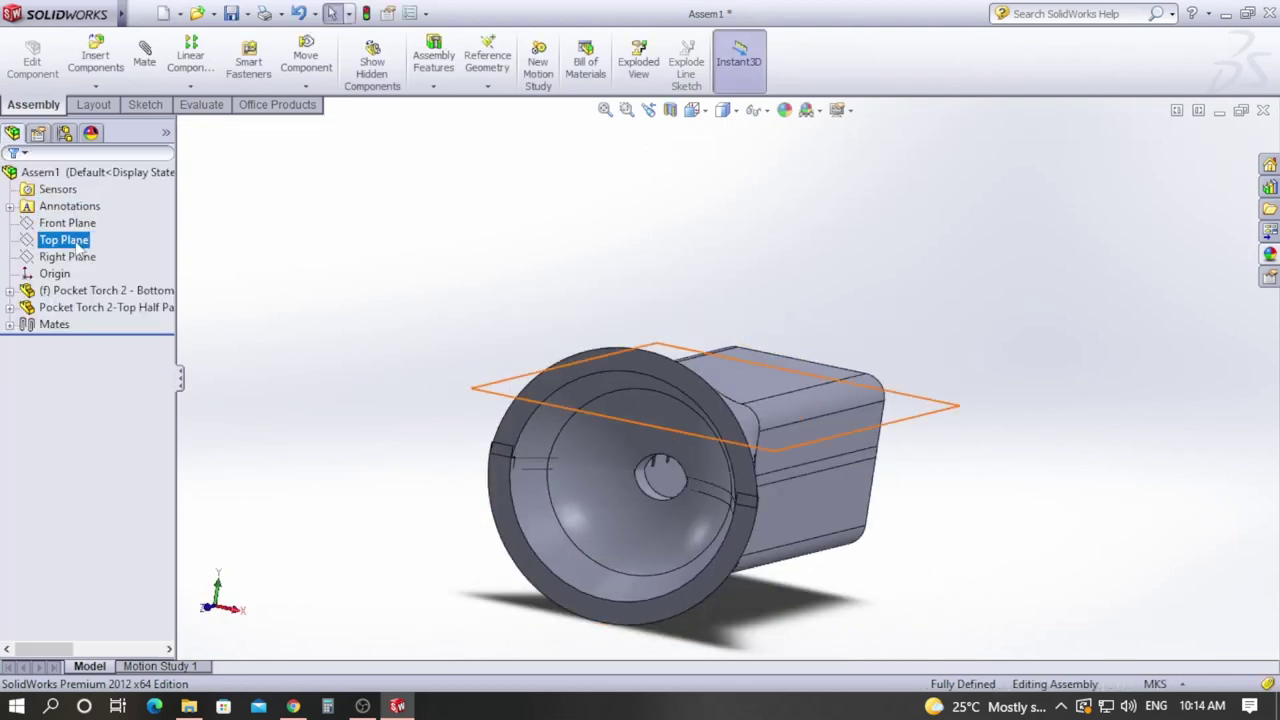
# Step: Hide the top half part to expose the inside of the bottom half
pyautogui.click(88, 308)
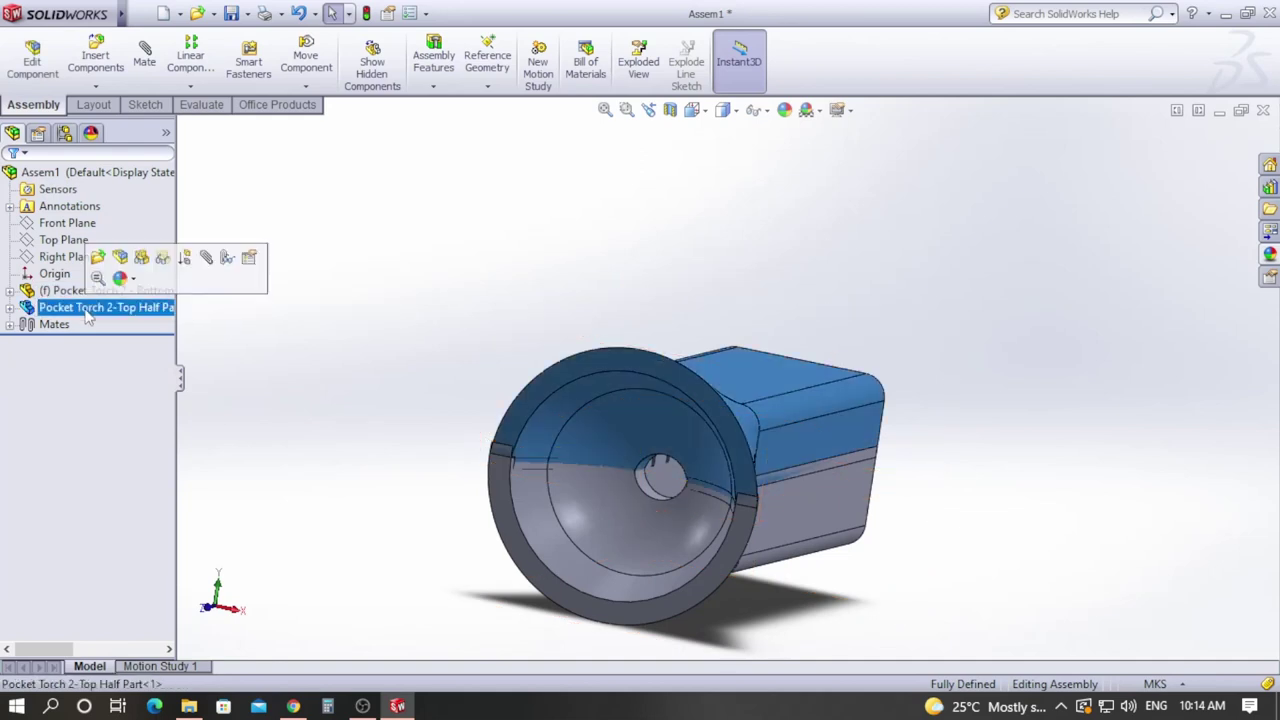
pyautogui.click(141, 259)
pyautogui.moveTo(408, 358); pyautogui.dragTo(426, 391, button='middle')
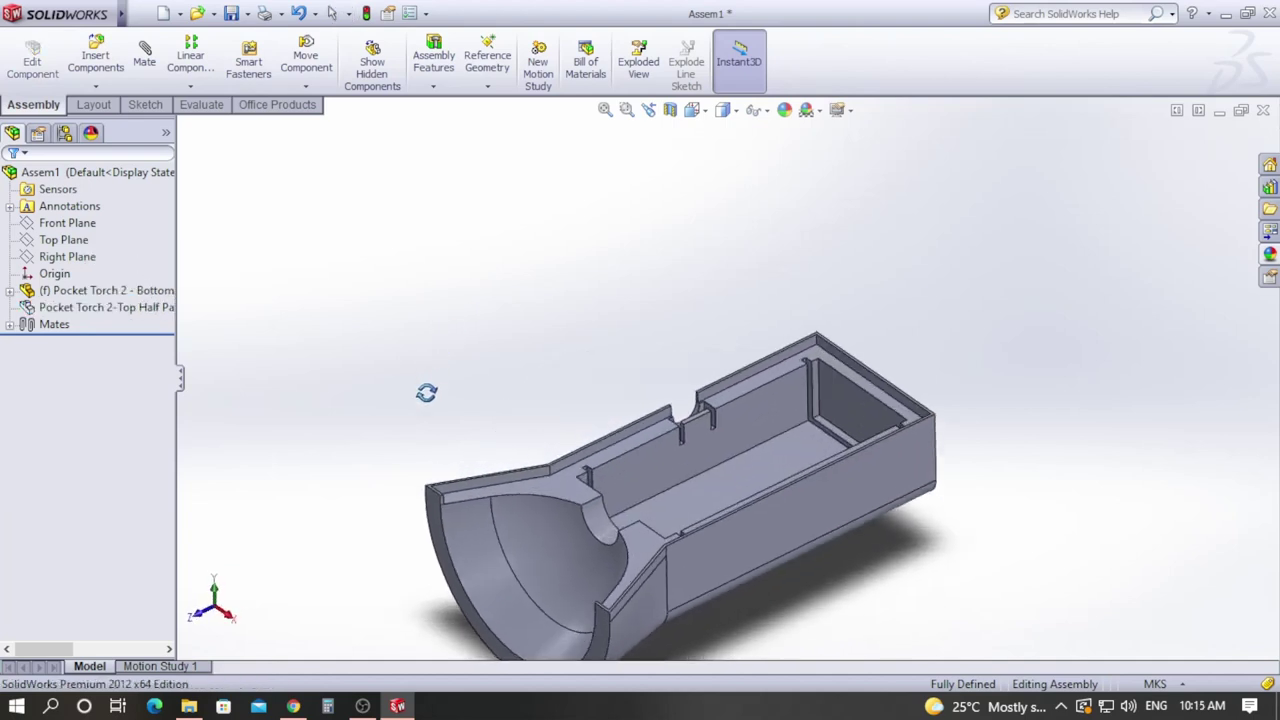
# Step: Insert the part Battery Contact Positive and place it above the open bottom half, near the reflector end
pyautogui.click(105, 89)
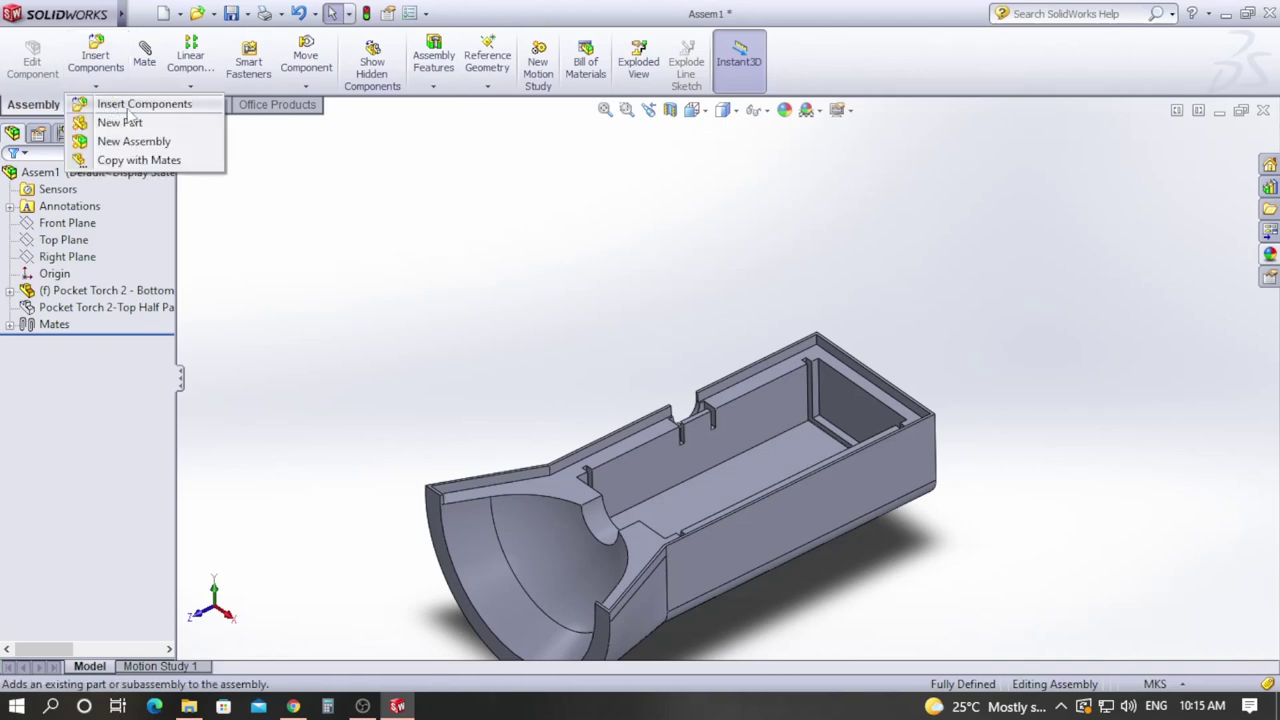
pyautogui.click(131, 104)
pyautogui.click(93, 508)
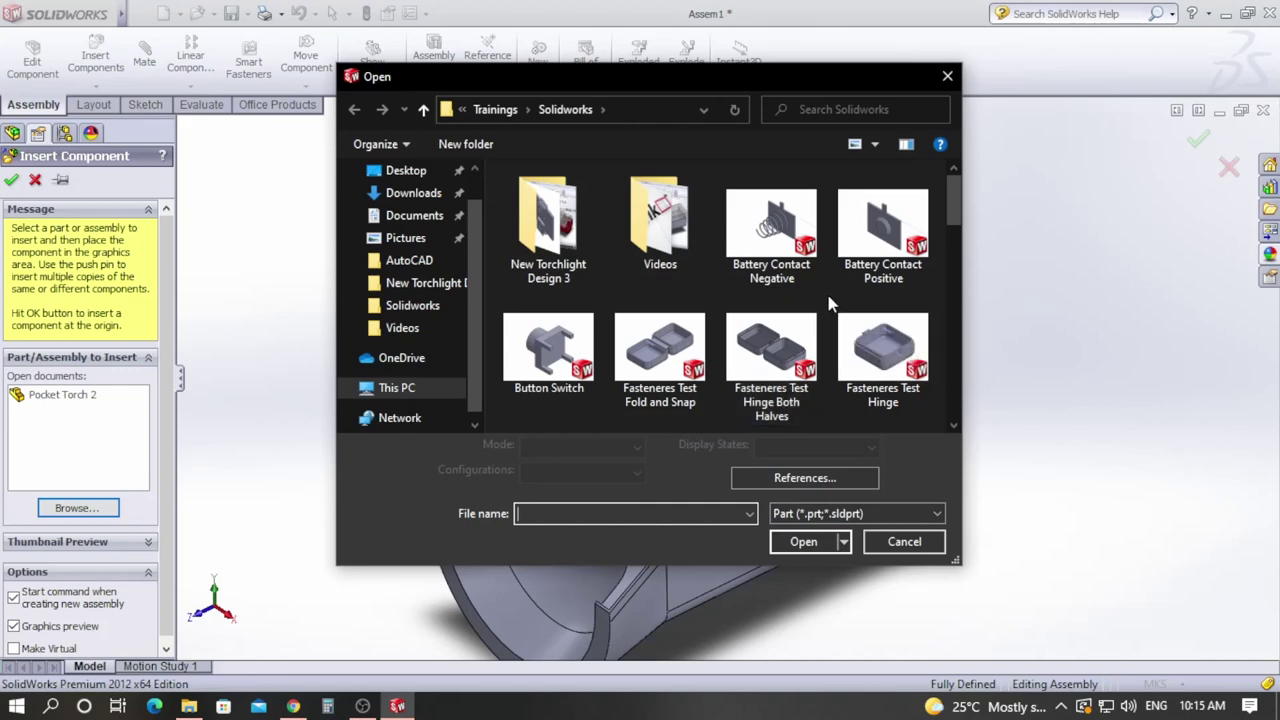
pyautogui.click(880, 285)
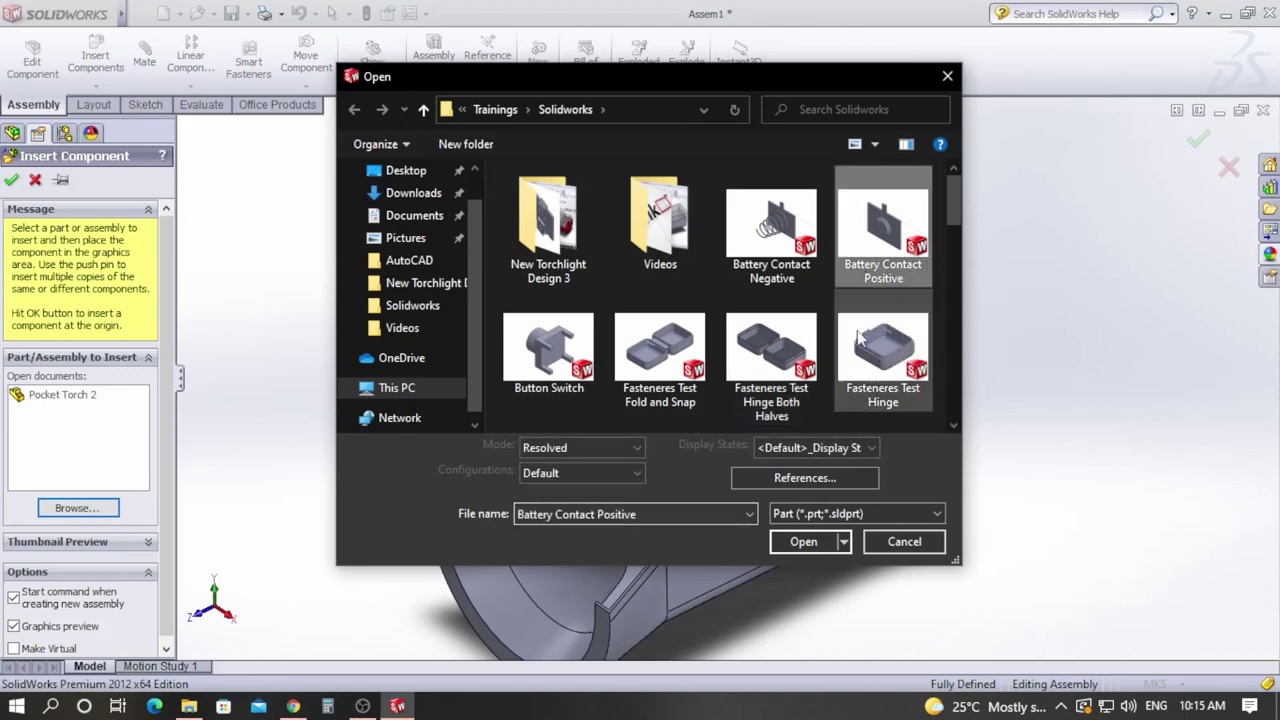
pyautogui.click(800, 542)
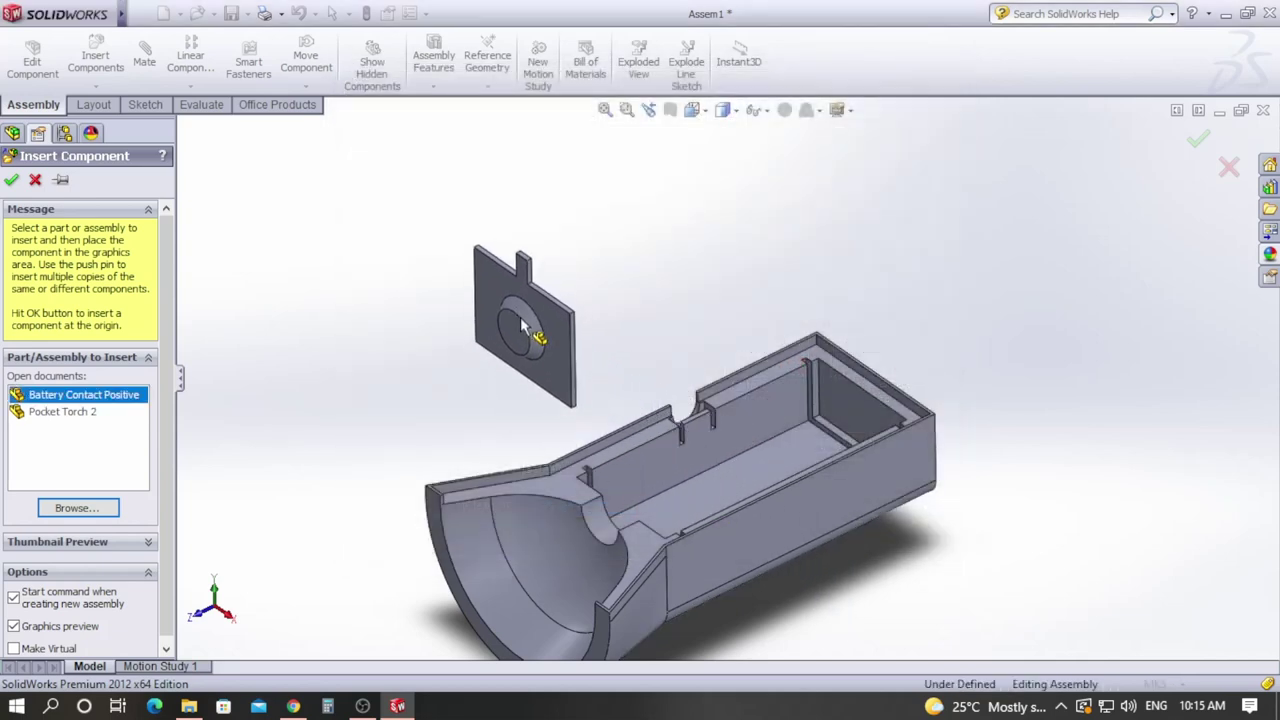
pyautogui.click(498, 325)
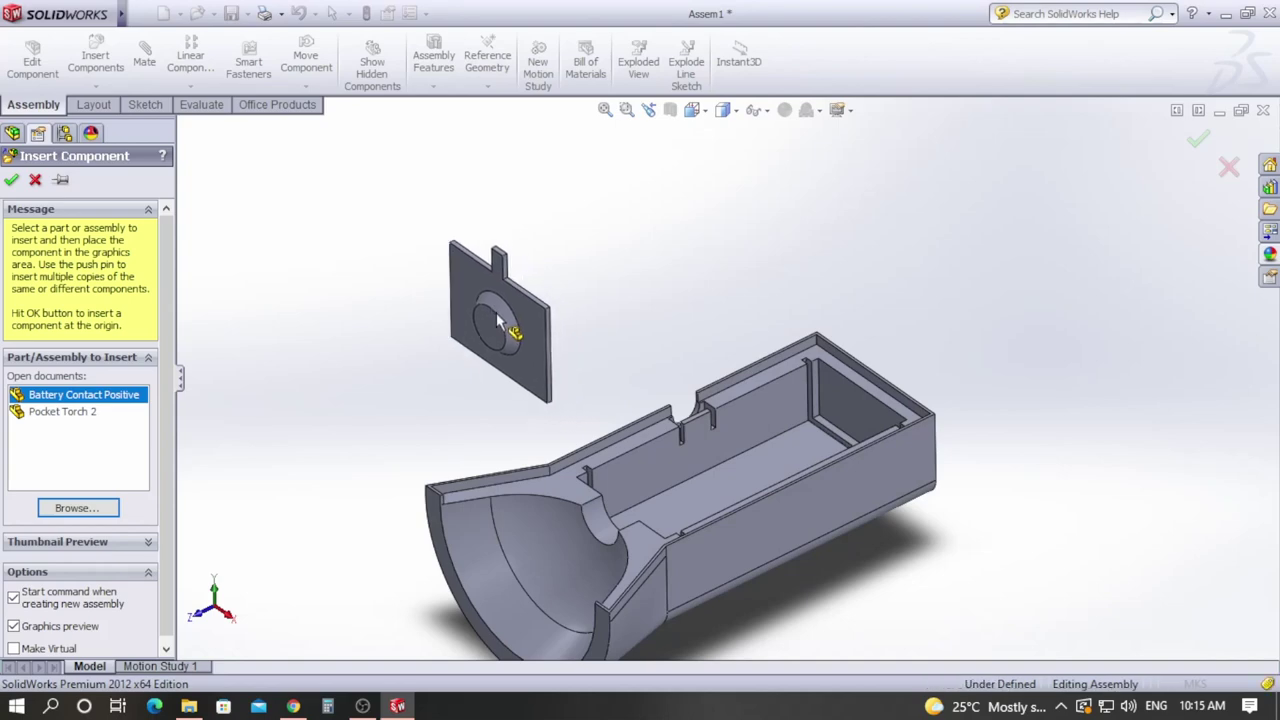
# Step: Rotate the positive battery contact by 180° about the Y axis using the By Delta XYZ option
pyautogui.moveTo(483, 388); pyautogui.dragTo(420, 338, button='middle')
pyautogui.hotkey('ctrl', '7')
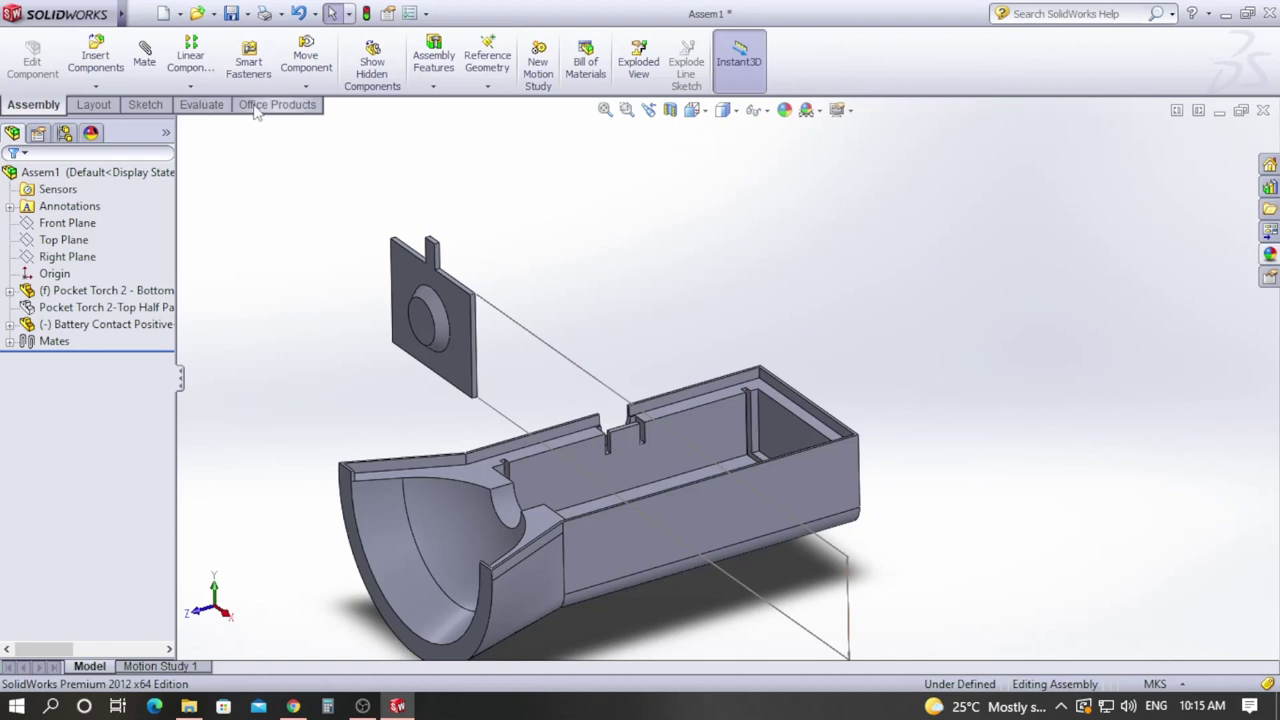
pyautogui.click(306, 88)
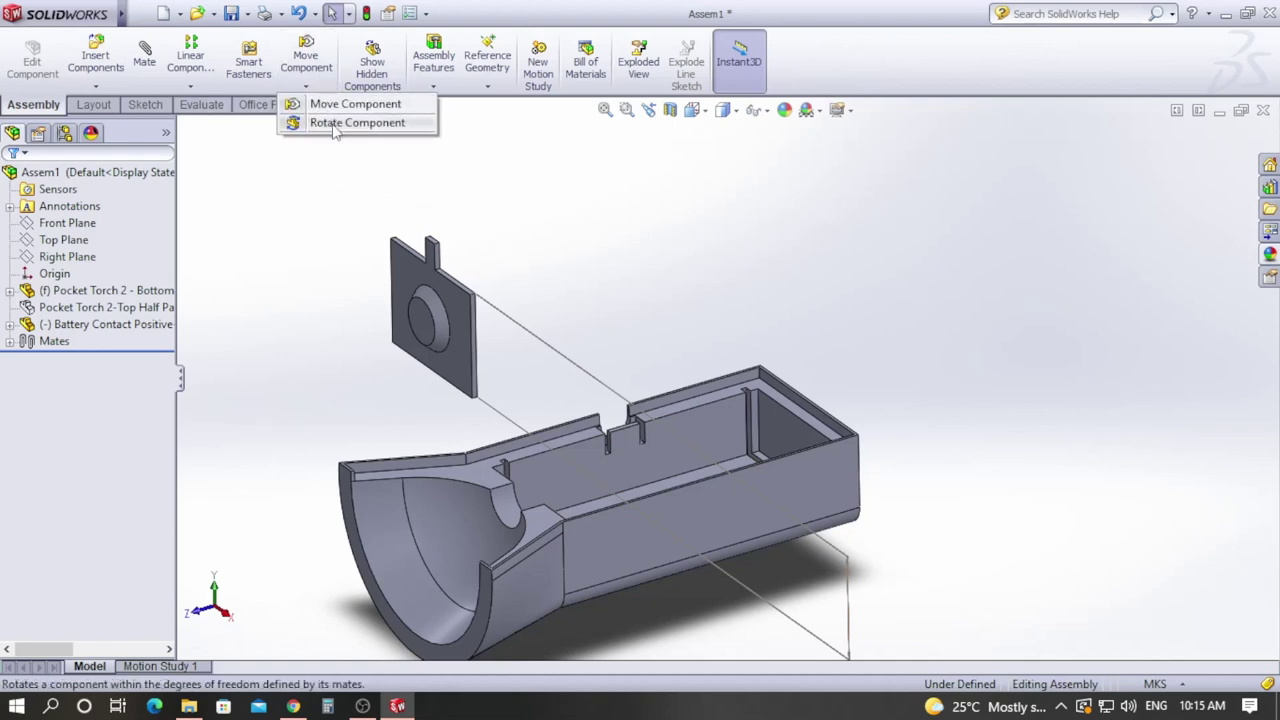
pyautogui.click(336, 124)
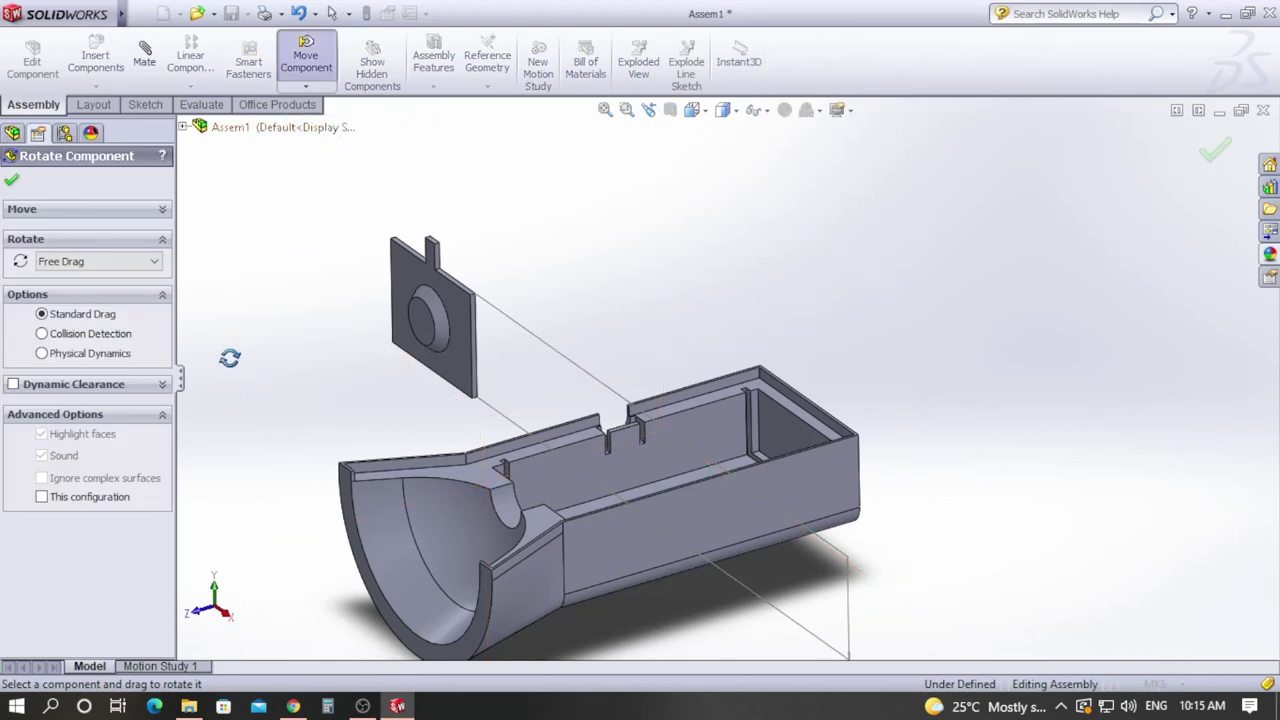
pyautogui.click(100, 262)
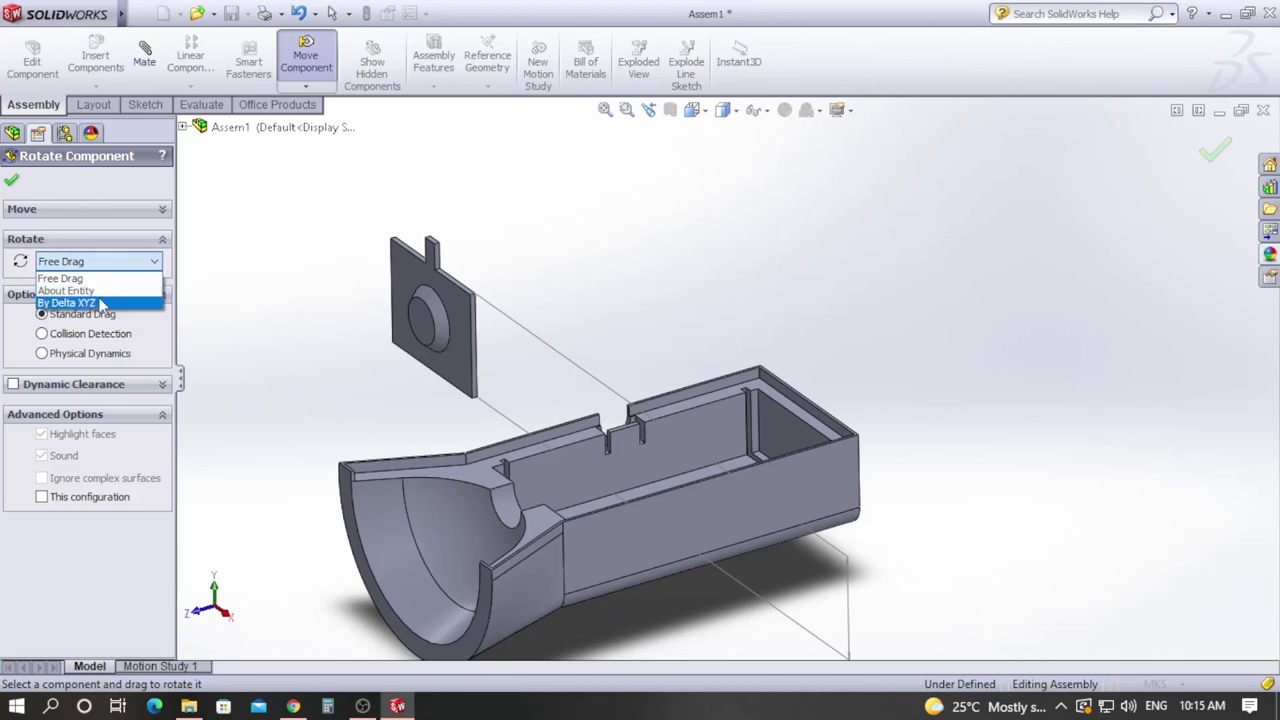
pyautogui.click(70, 302)
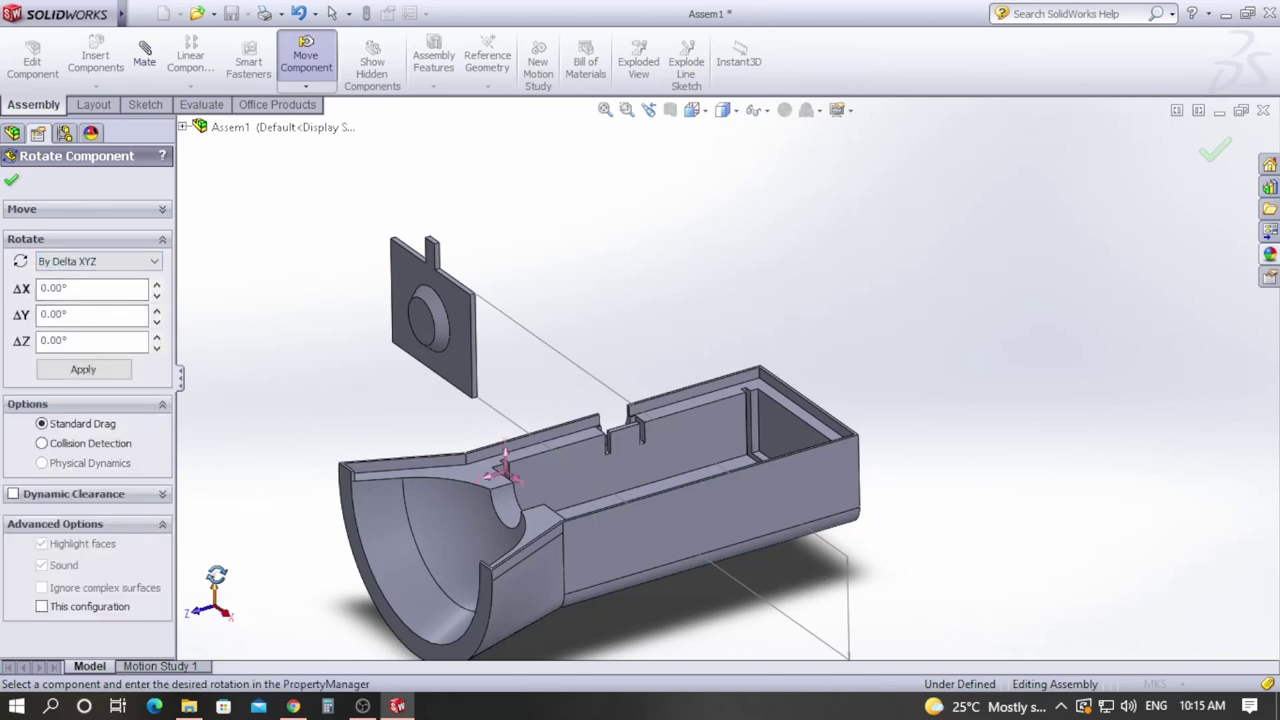
pyautogui.click(63, 313)
pyautogui.click(428, 270)
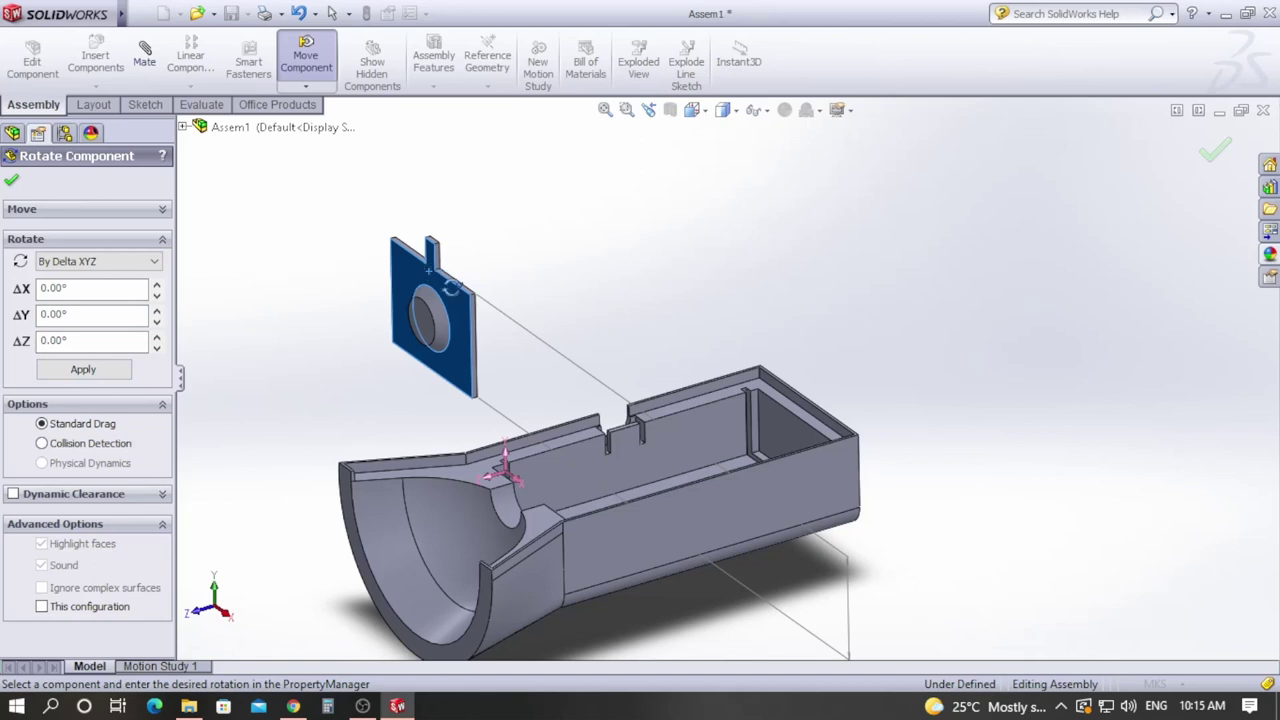
pyautogui.click(99, 376)
pyautogui.moveTo(64, 315); pyautogui.dragTo(28, 316)
pyautogui.write('180')
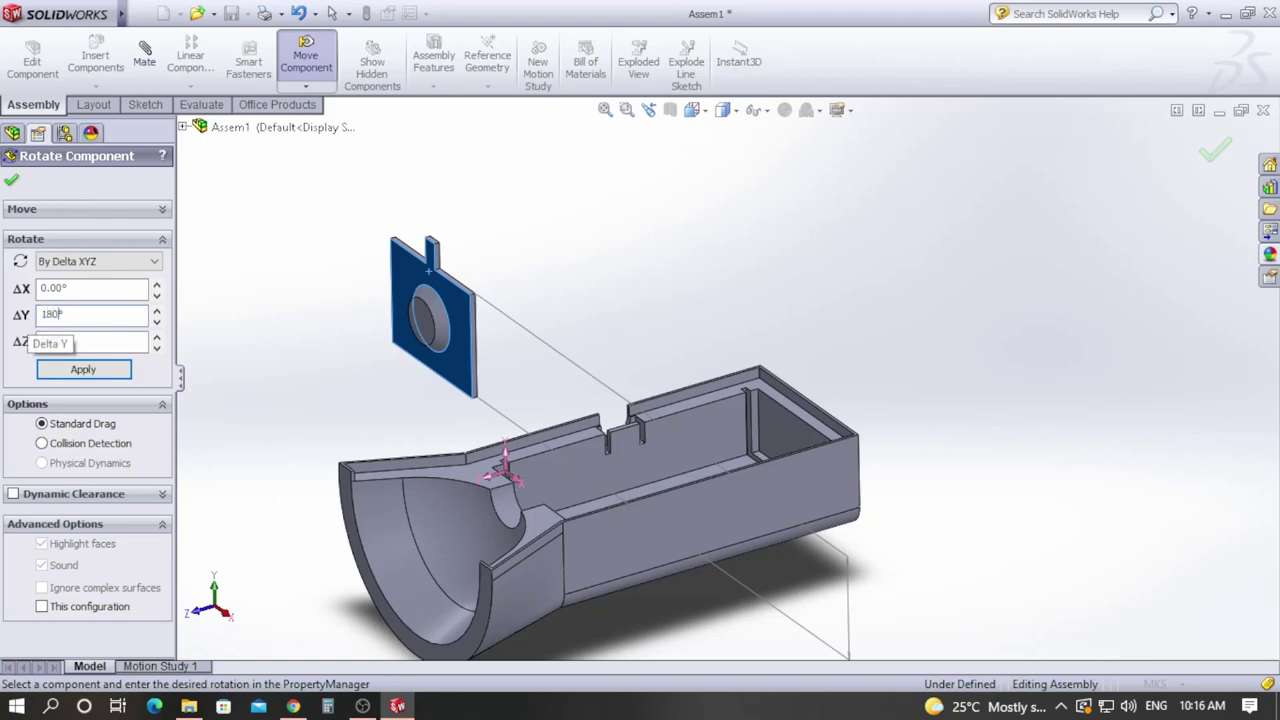
pyautogui.click(96, 372)
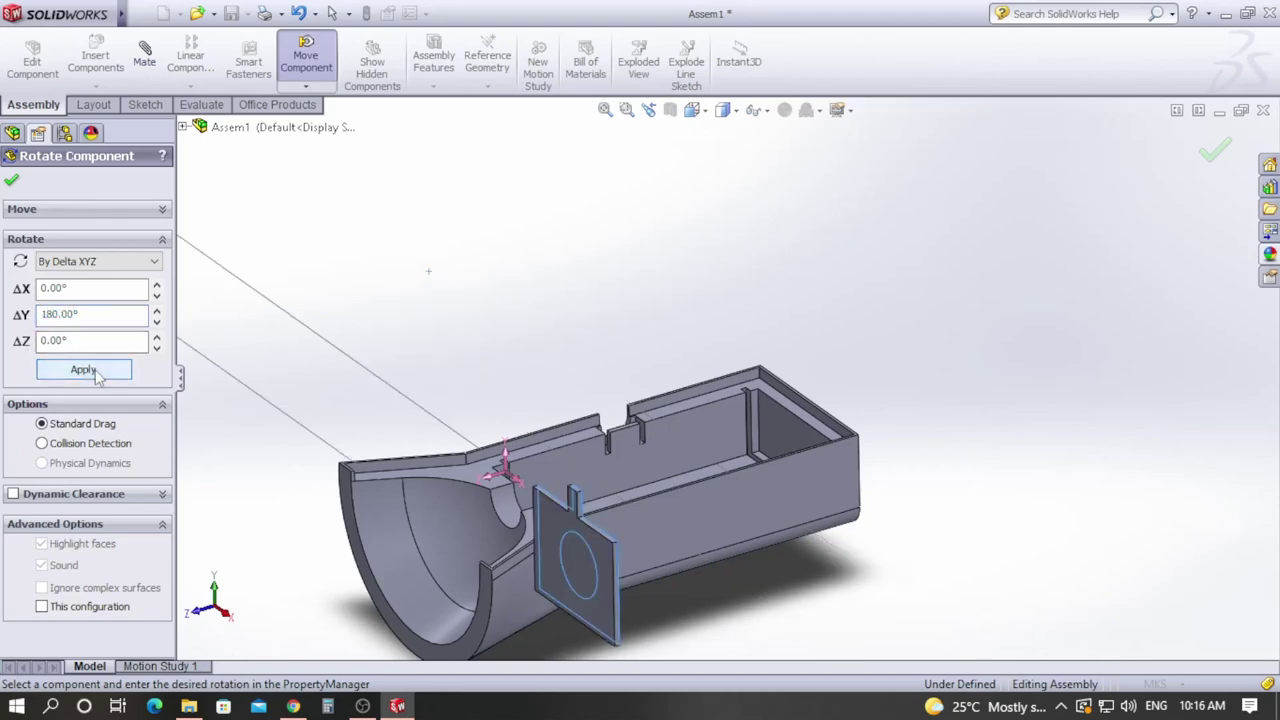
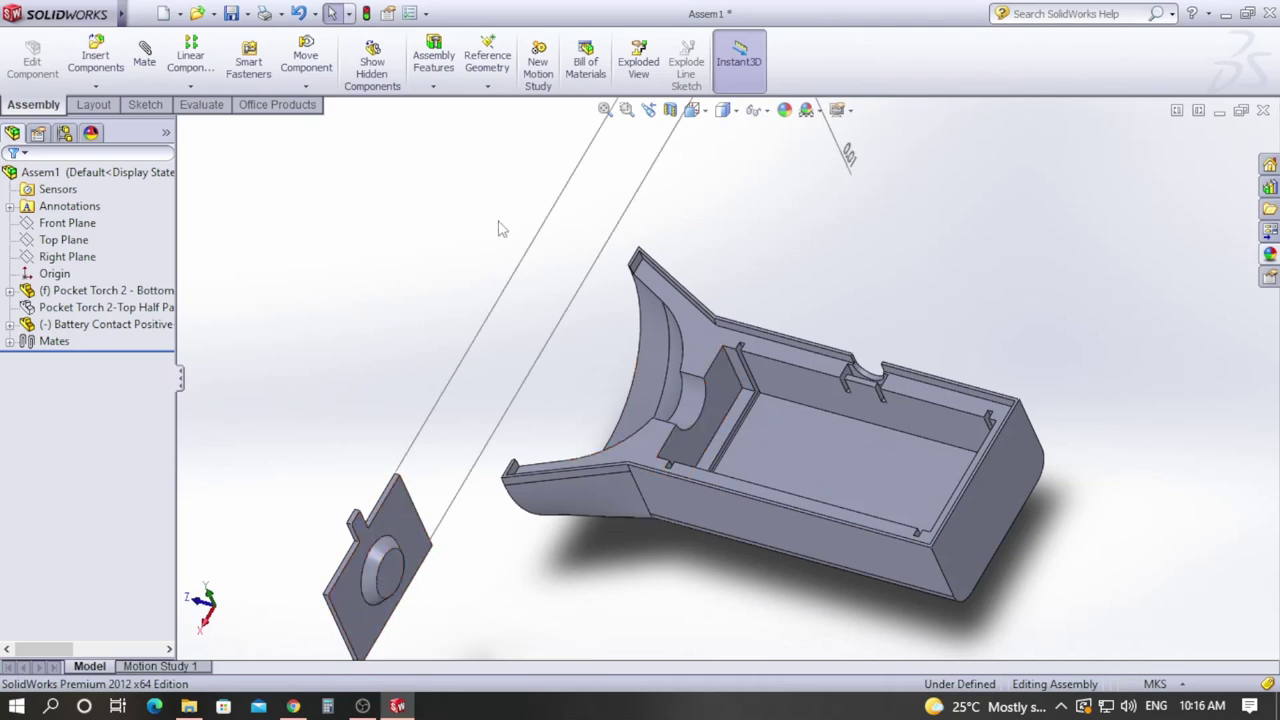
# Step: Add a coincident mate between the floor face of the bottom half's reflector-end slot and the positive contact's bottom edge face
pyautogui.click(146, 62)
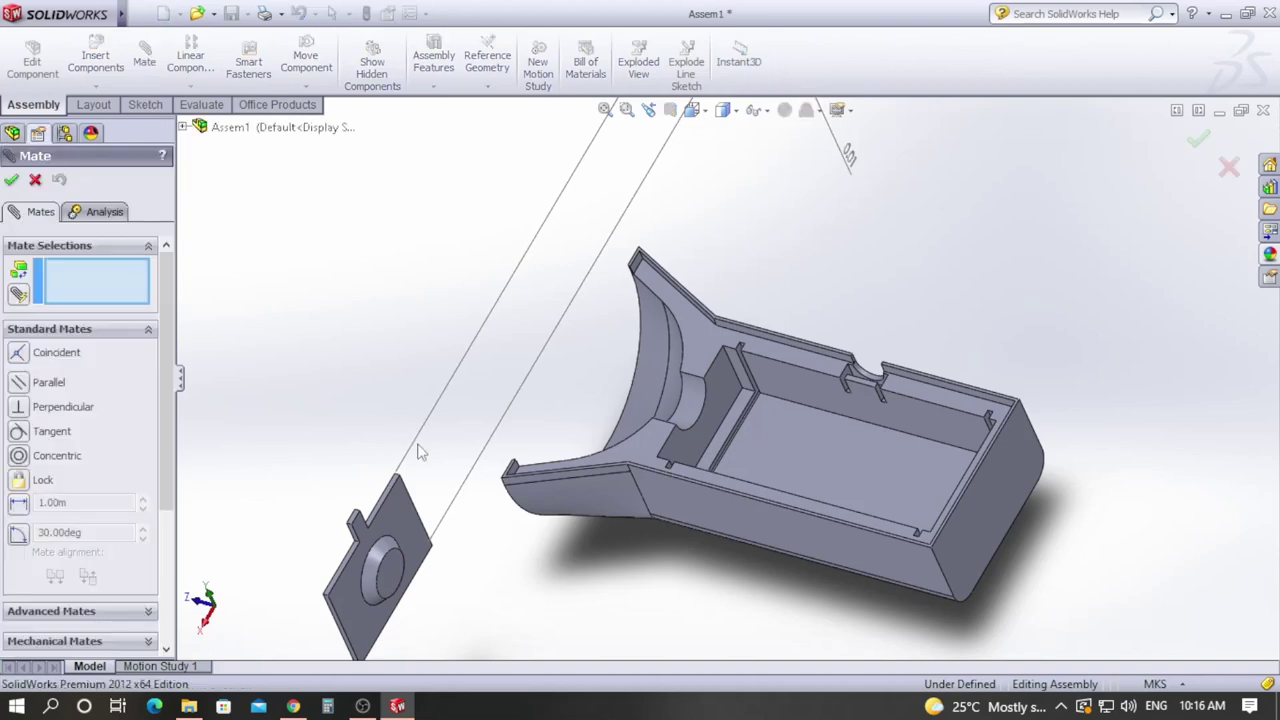
pyautogui.moveTo(481, 571); pyautogui.dragTo(528, 618, button='middle')
pyautogui.scroll(-5, 685, 350)
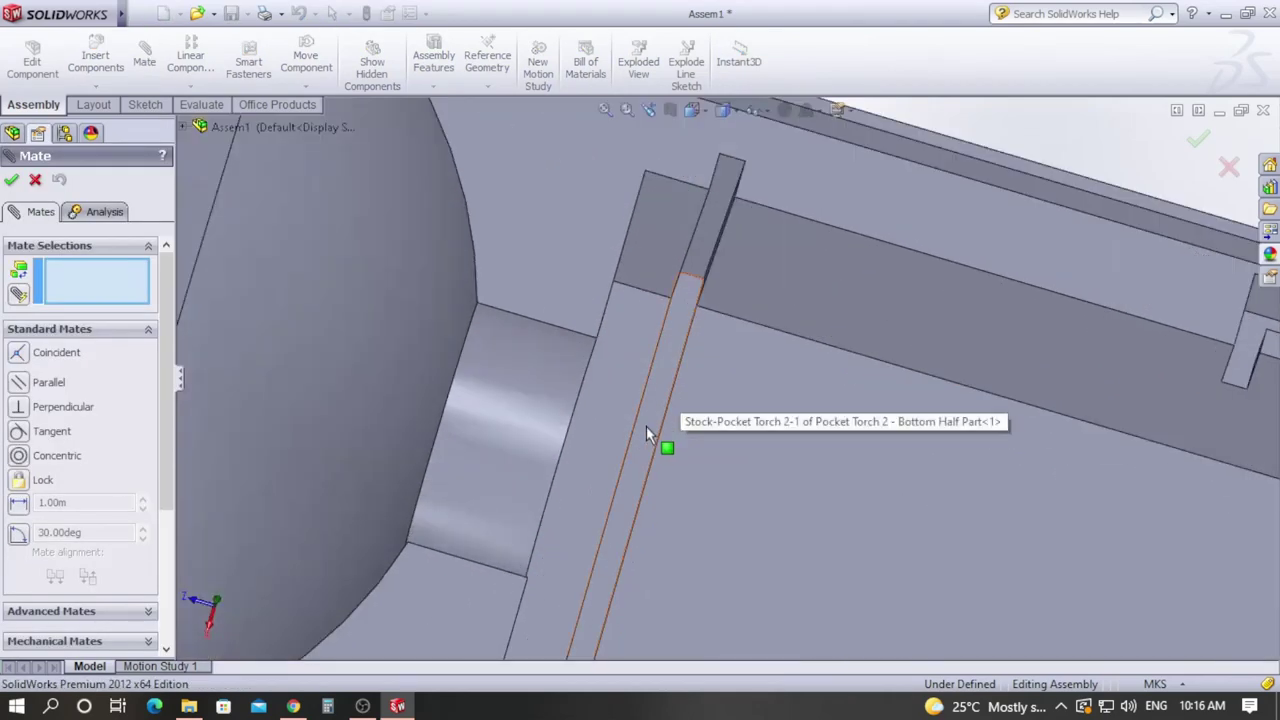
pyautogui.click(646, 426)
pyautogui.scroll(5, 697, 507)
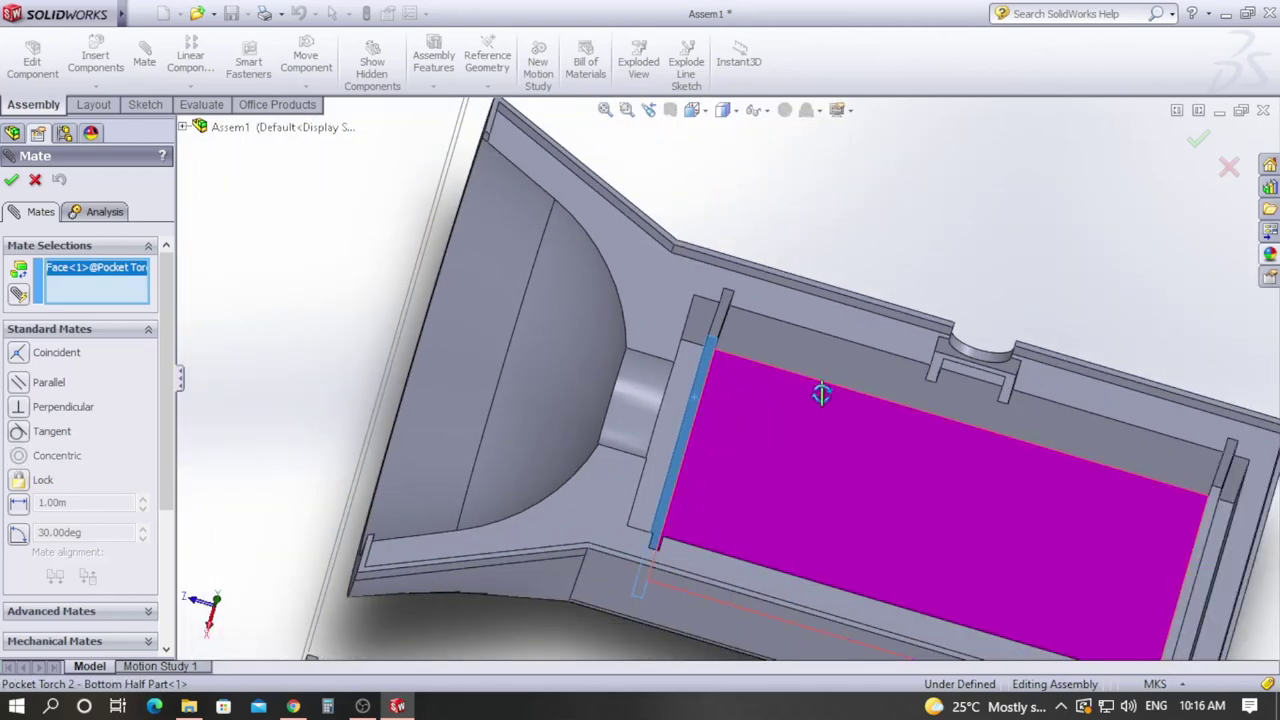
pyautogui.scroll(5, 757, 323)
pyautogui.moveTo(723, 471); pyautogui.dragTo(569, 277, button='middle')
pyautogui.scroll(-5, 372, 527)
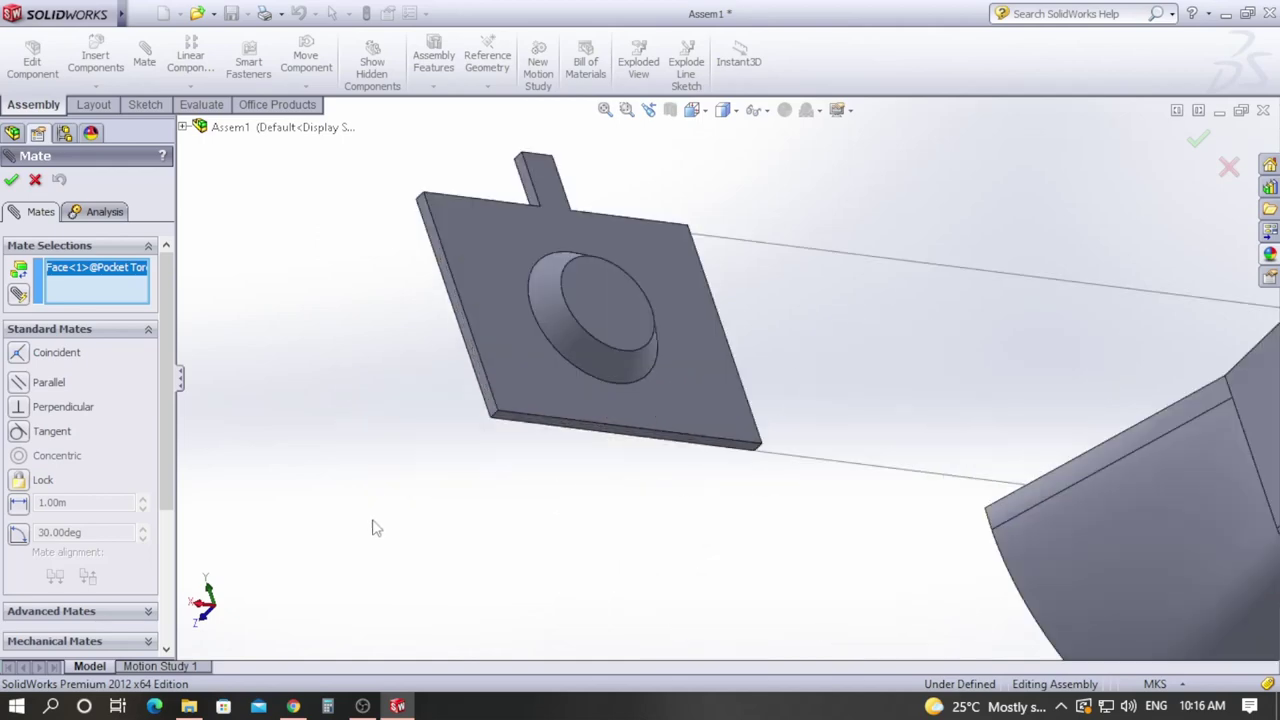
pyautogui.scroll(-4, 605, 447)
pyautogui.scroll(3, 700, 371)
pyautogui.click(729, 337)
pyautogui.moveTo(737, 314); pyautogui.dragTo(921, 259, button='middle')
pyautogui.moveTo(953, 447); pyautogui.dragTo(970, 343, button='middle')
pyautogui.scroll(-4, 970, 343)
pyautogui.scroll(-5, 926, 291)
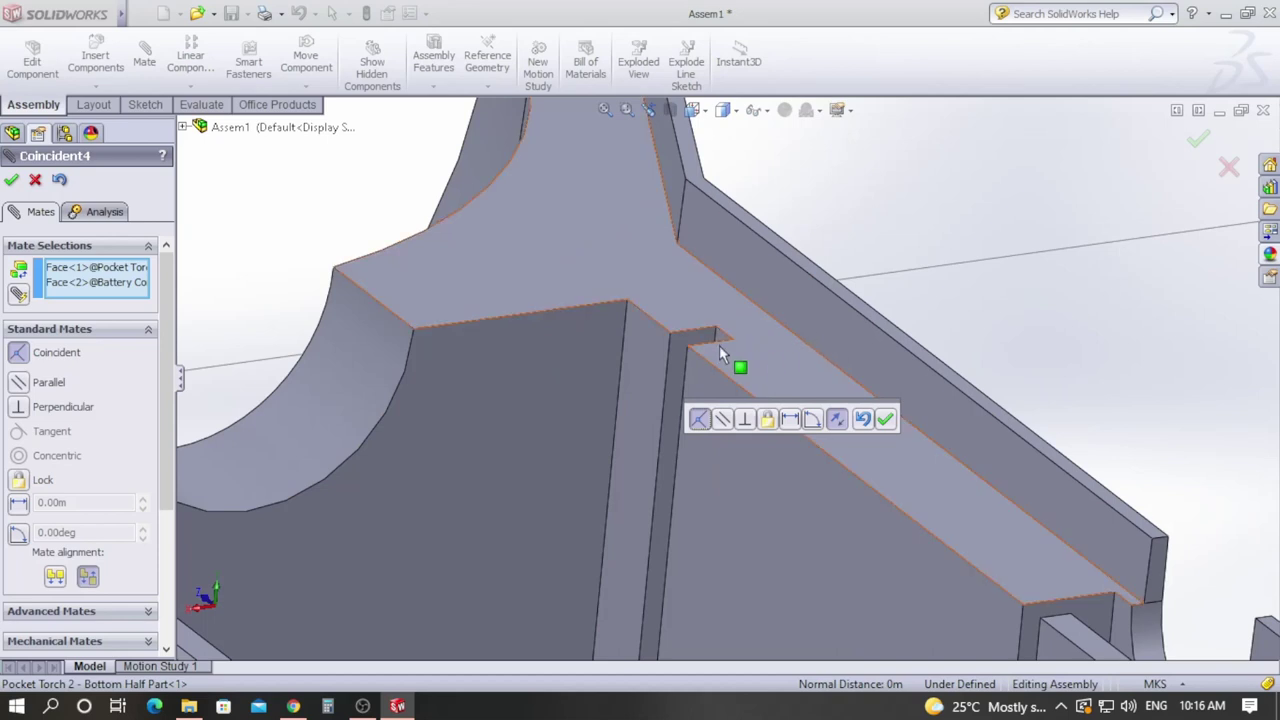
pyautogui.click(11, 181)
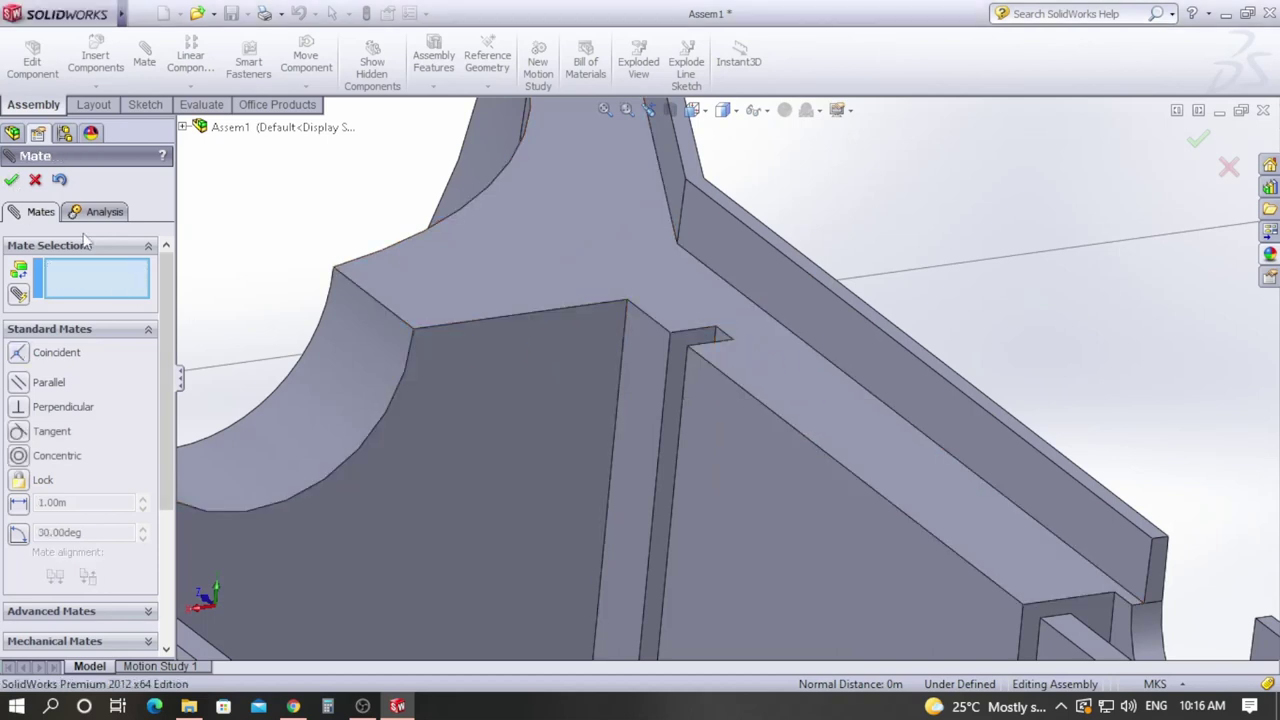
# Step: Add a coincident mate between the U-shaped side wall of the reflector-end slot and the positive contact's flat back face
pyautogui.click(677, 353)
pyautogui.scroll(6, 878, 362)
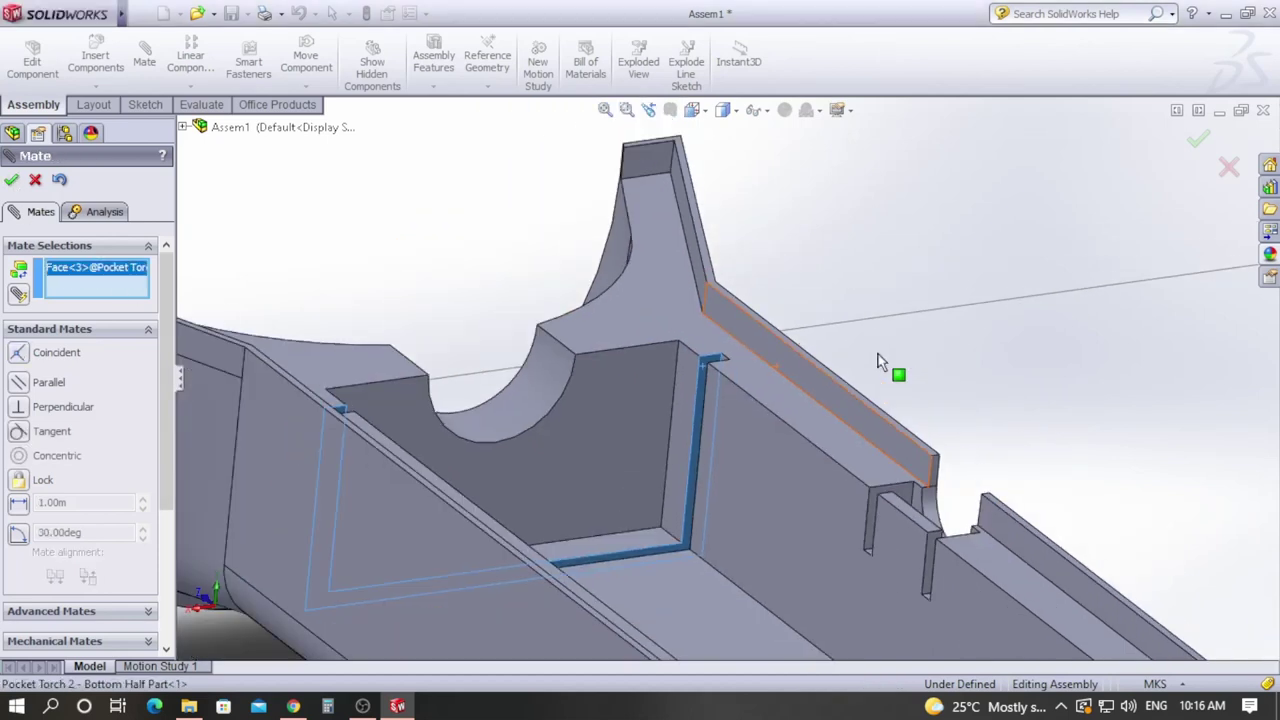
pyautogui.moveTo(472, 306); pyautogui.dragTo(622, 380, button='middle')
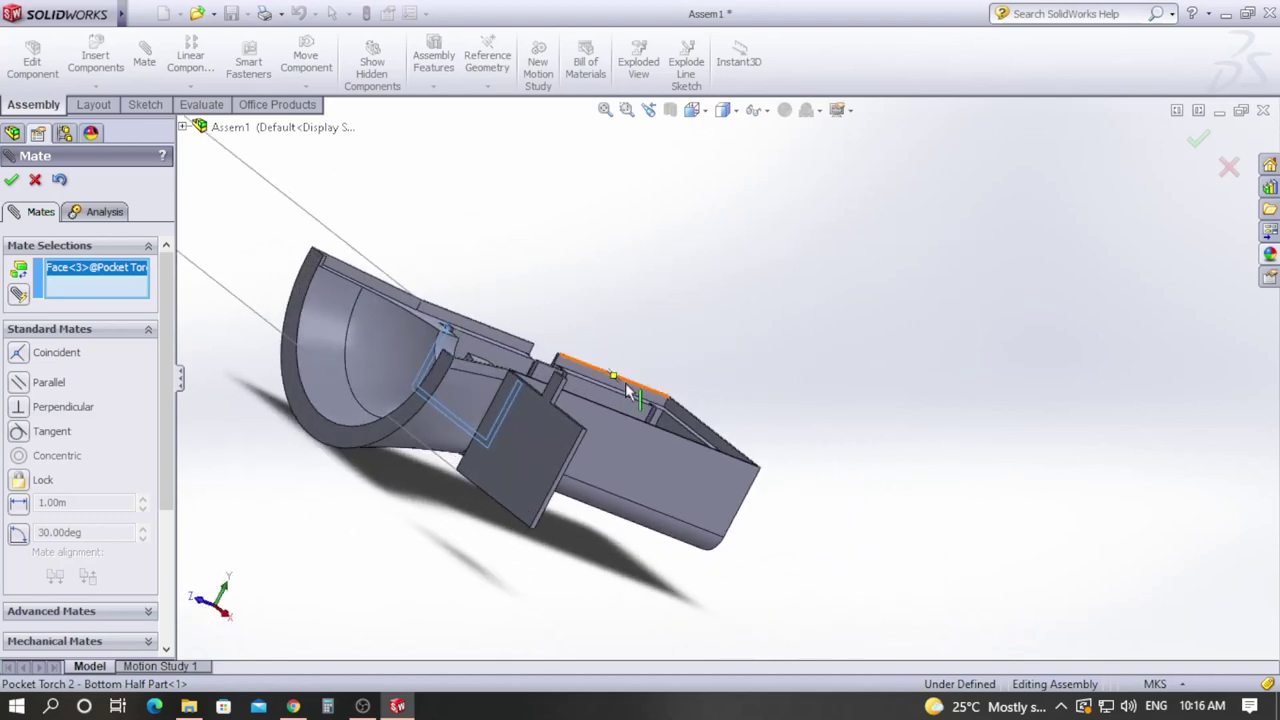
pyautogui.click(559, 439)
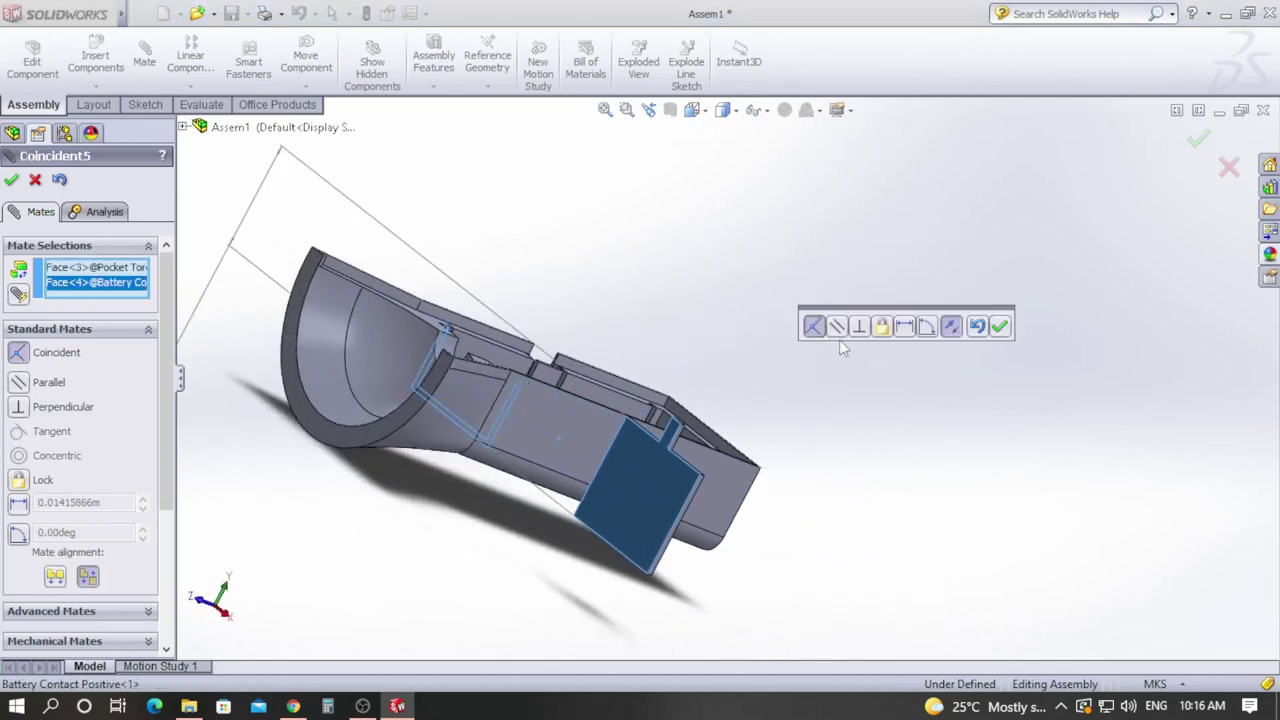
pyautogui.moveTo(688, 329); pyautogui.dragTo(607, 349, button='middle')
pyautogui.scroll(4, 868, 484)
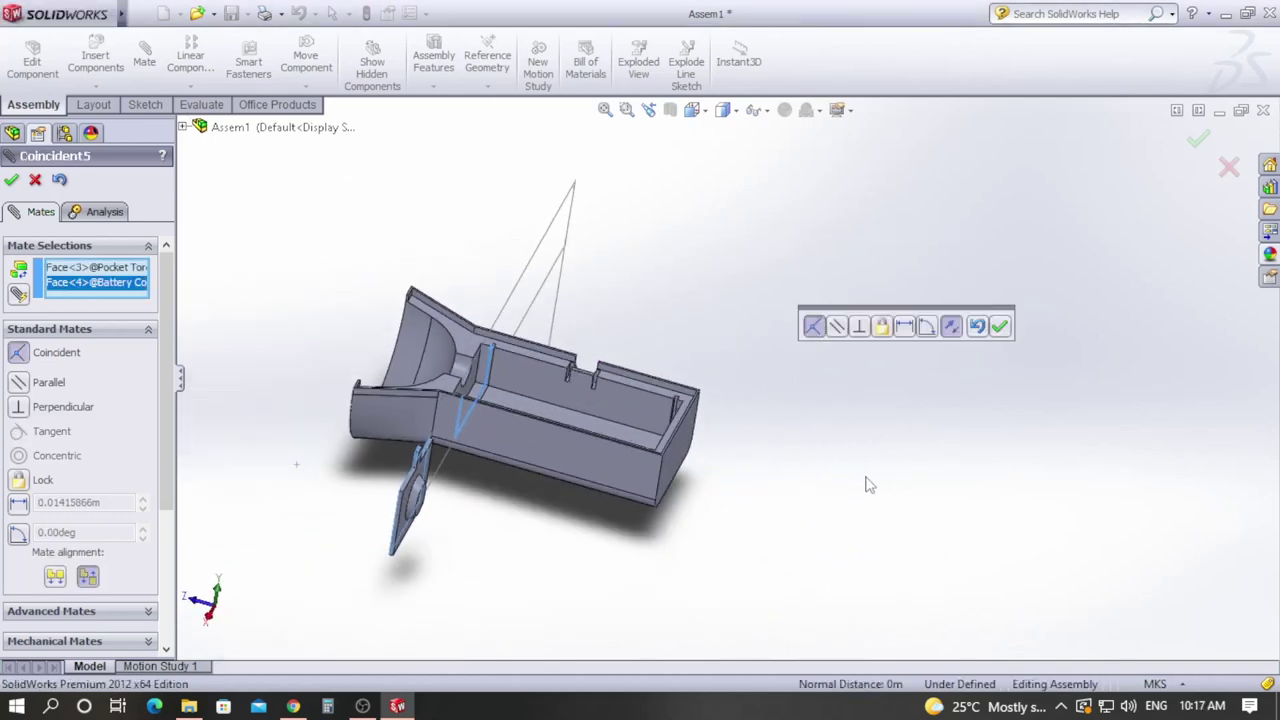
pyautogui.click(12, 180)
# Step: Add a coincident mate between the narrow end face of the reflector-end slot and the positive contact's side edge face
pyautogui.moveTo(407, 357); pyautogui.dragTo(517, 564, button='middle')
pyautogui.scroll(-10, 540, 465)
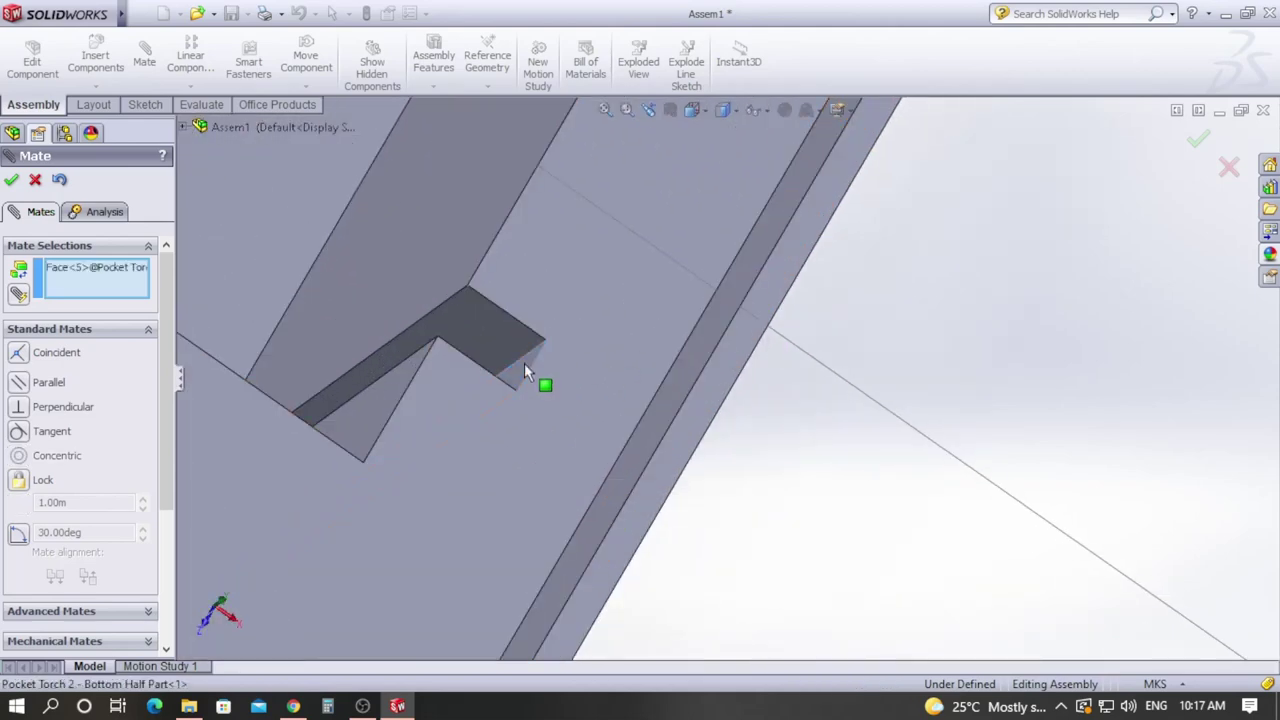
pyautogui.click(524, 363)
pyautogui.scroll(10, 524, 363)
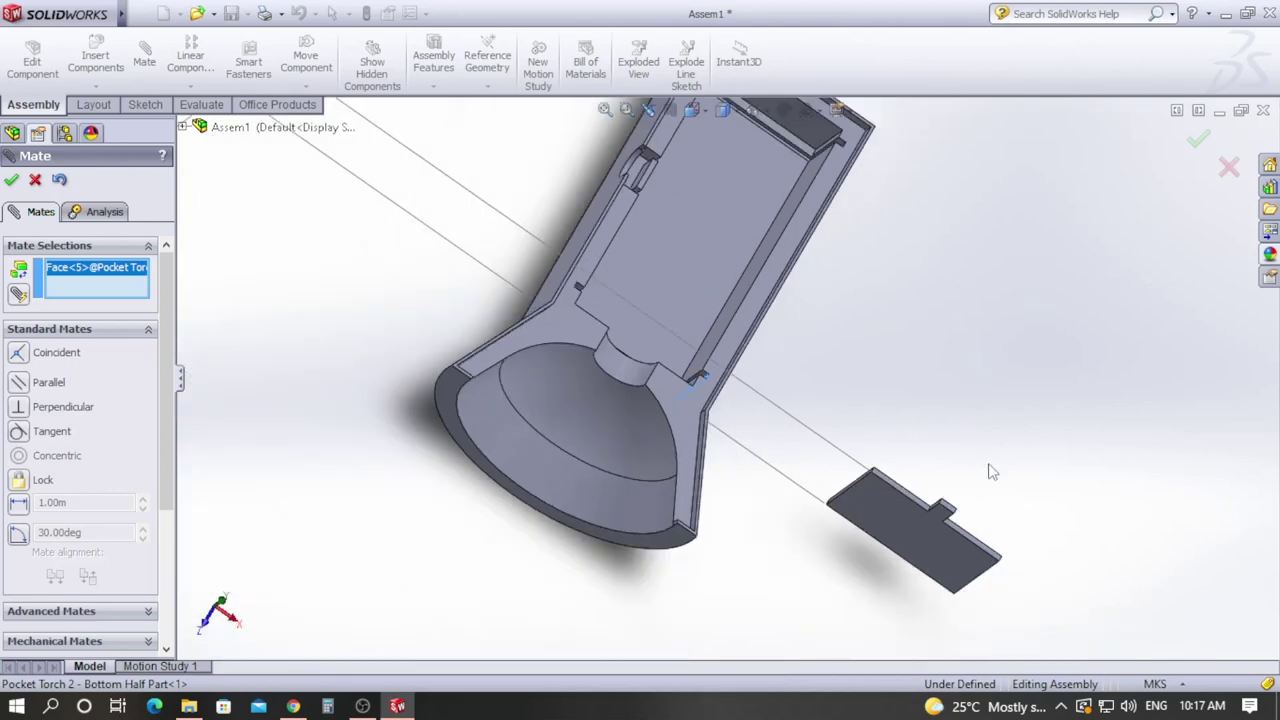
pyautogui.moveTo(990, 471); pyautogui.dragTo(906, 333, button='middle')
pyautogui.scroll(-5, 776, 413)
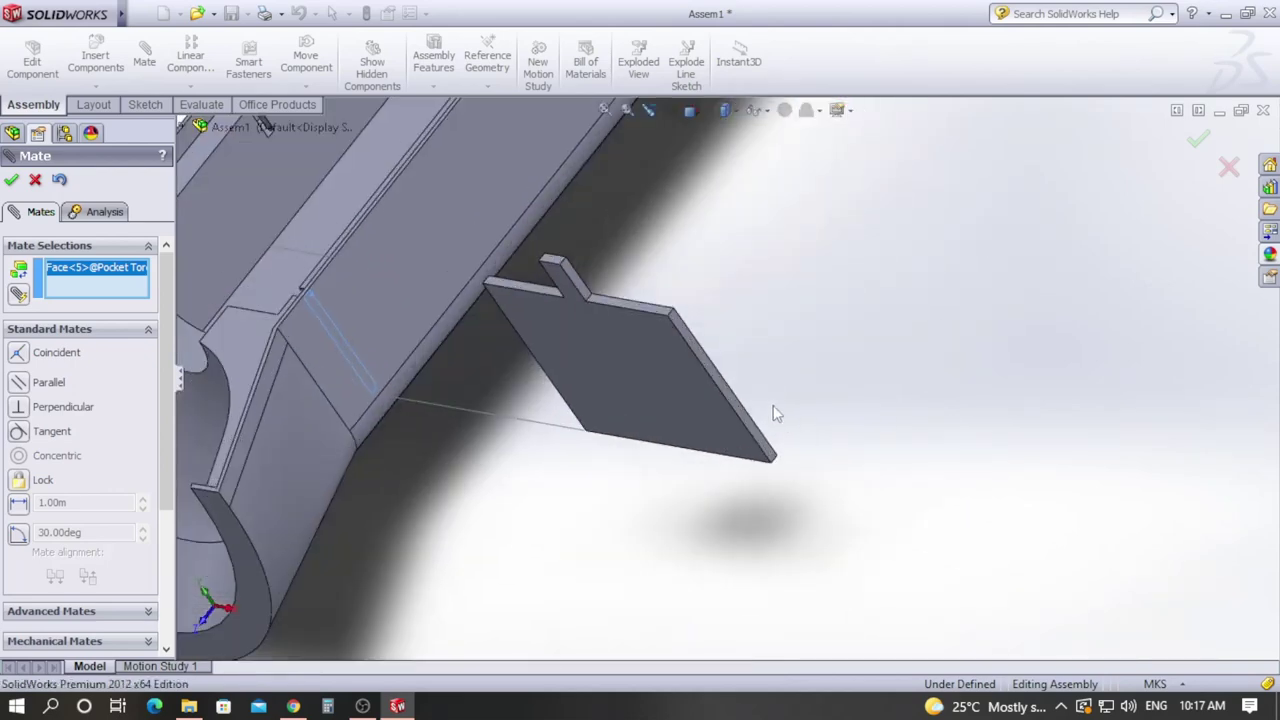
pyautogui.click(683, 339)
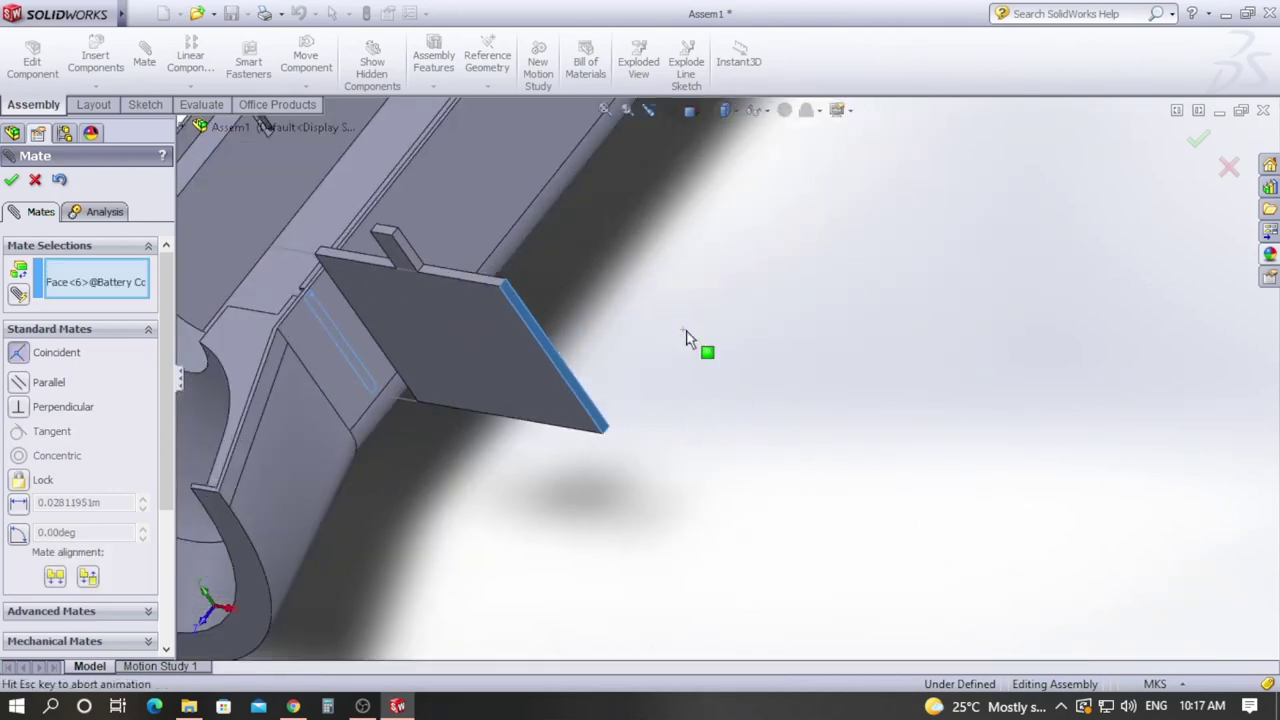
pyautogui.scroll(5, 660, 476)
pyautogui.moveTo(614, 443); pyautogui.dragTo(677, 591, button='middle')
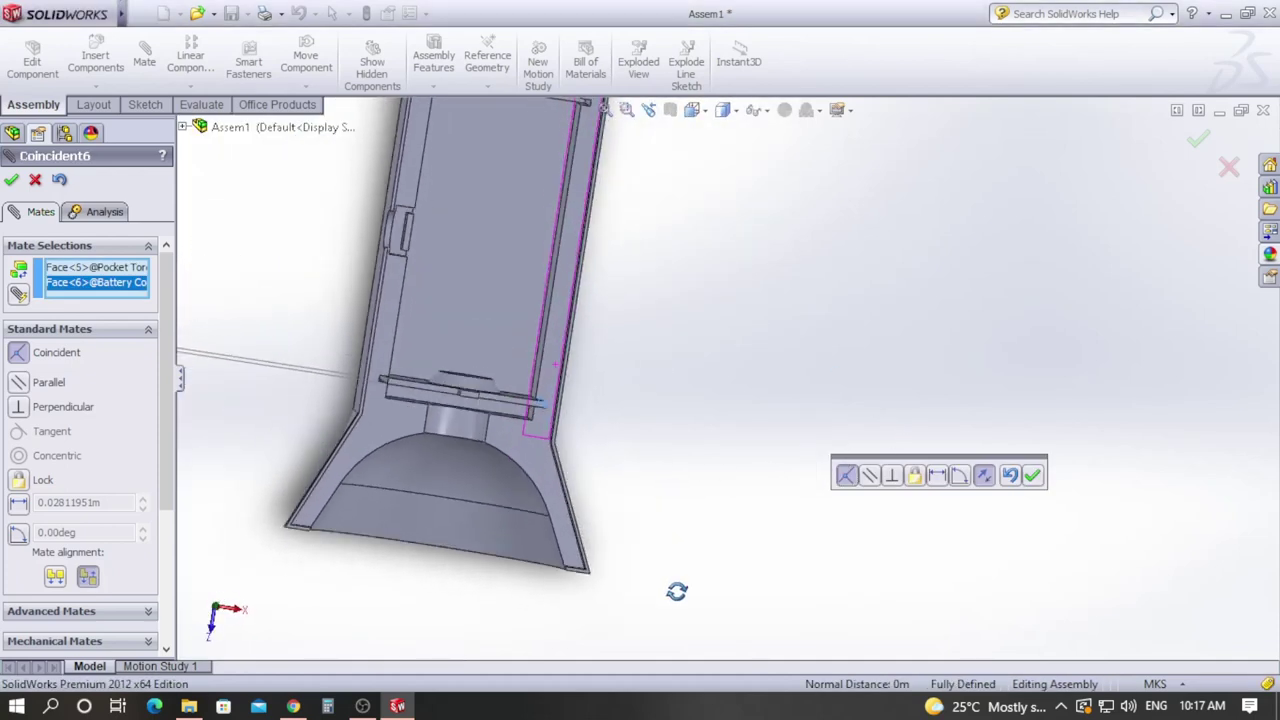
pyautogui.click(11, 182)
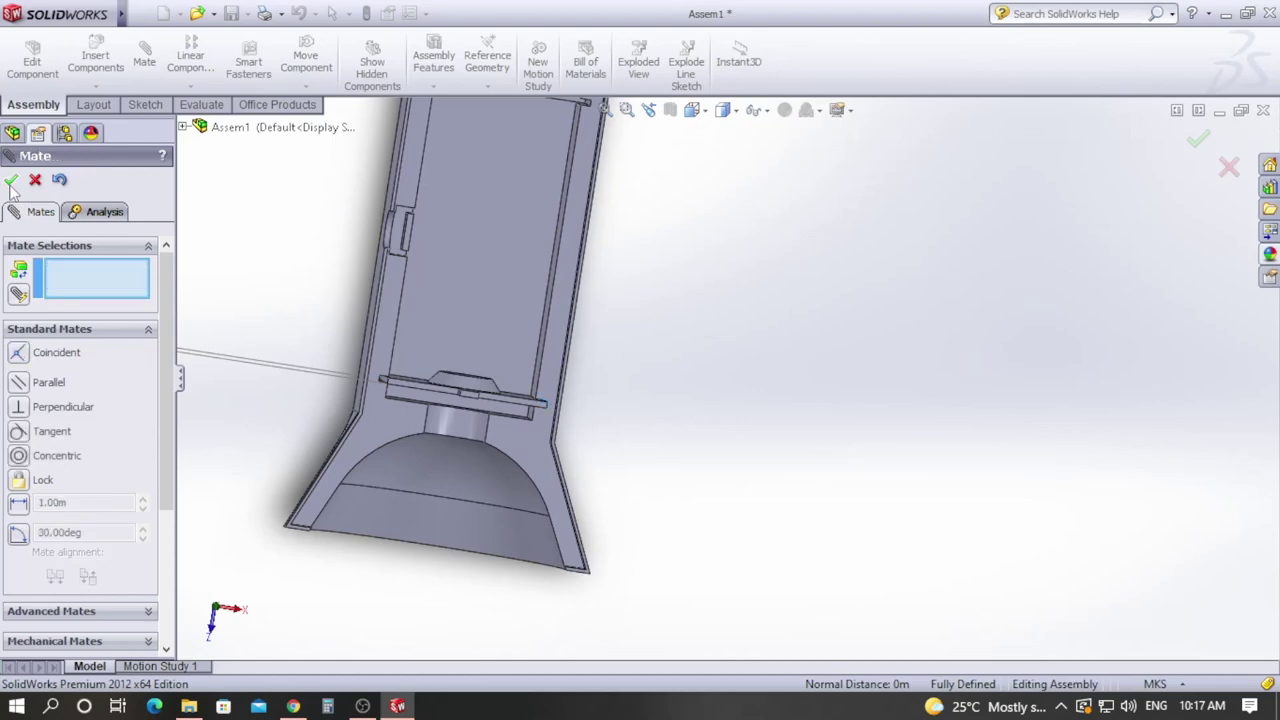
# Step: Examine how the positive contact sits in the bottom half's slot from above and from the reflector end, and finish mating
pyautogui.scroll(-6, 430, 398)
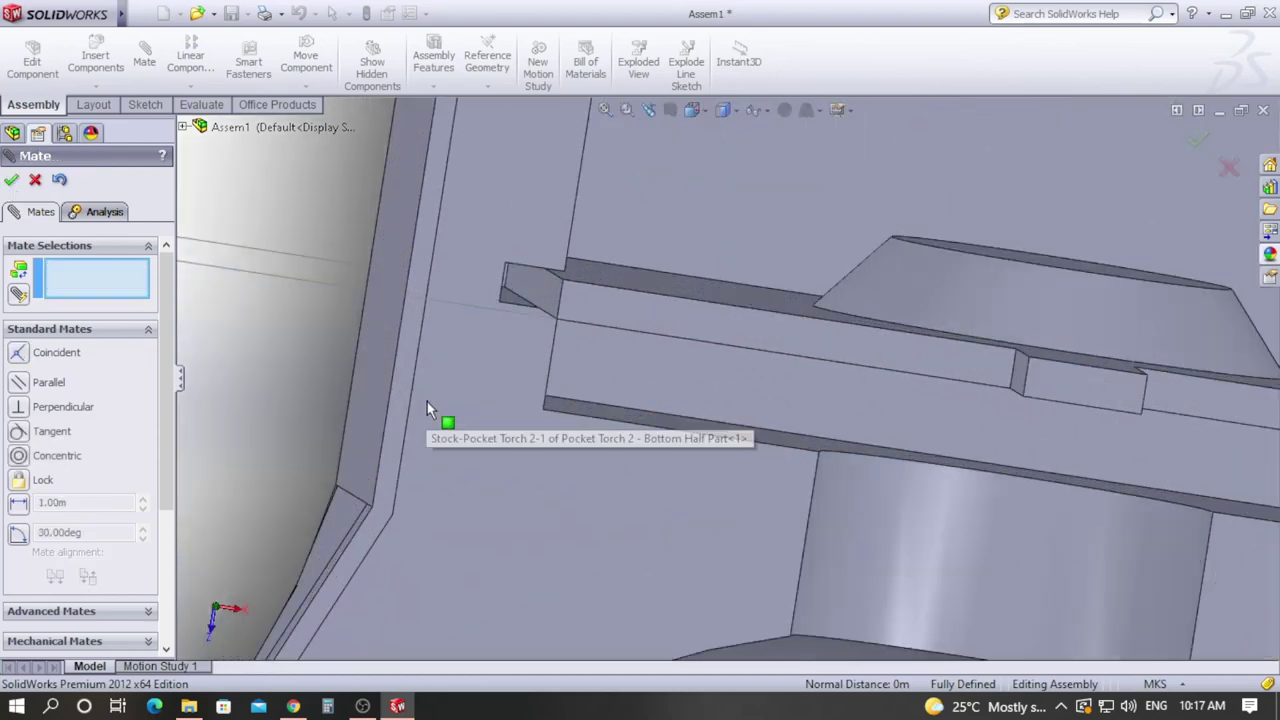
pyautogui.moveTo(309, 360); pyautogui.dragTo(303, 352, button='middle')
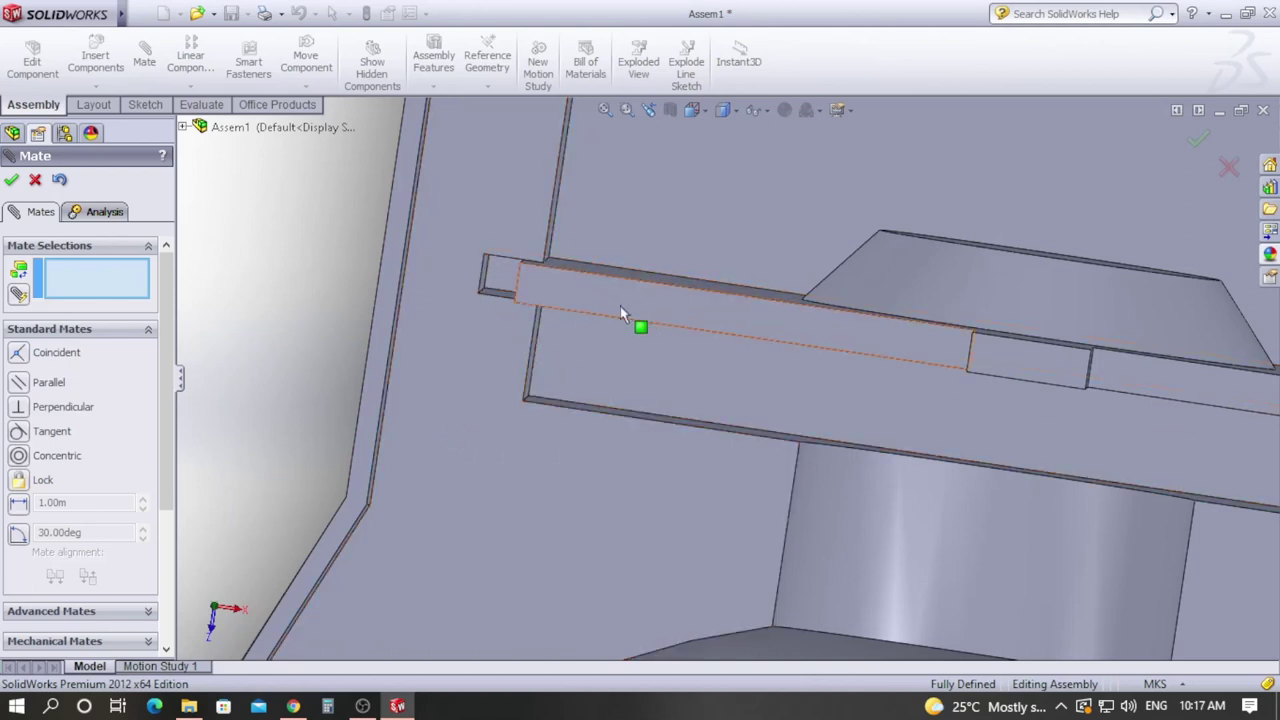
pyautogui.scroll(3, 339, 427)
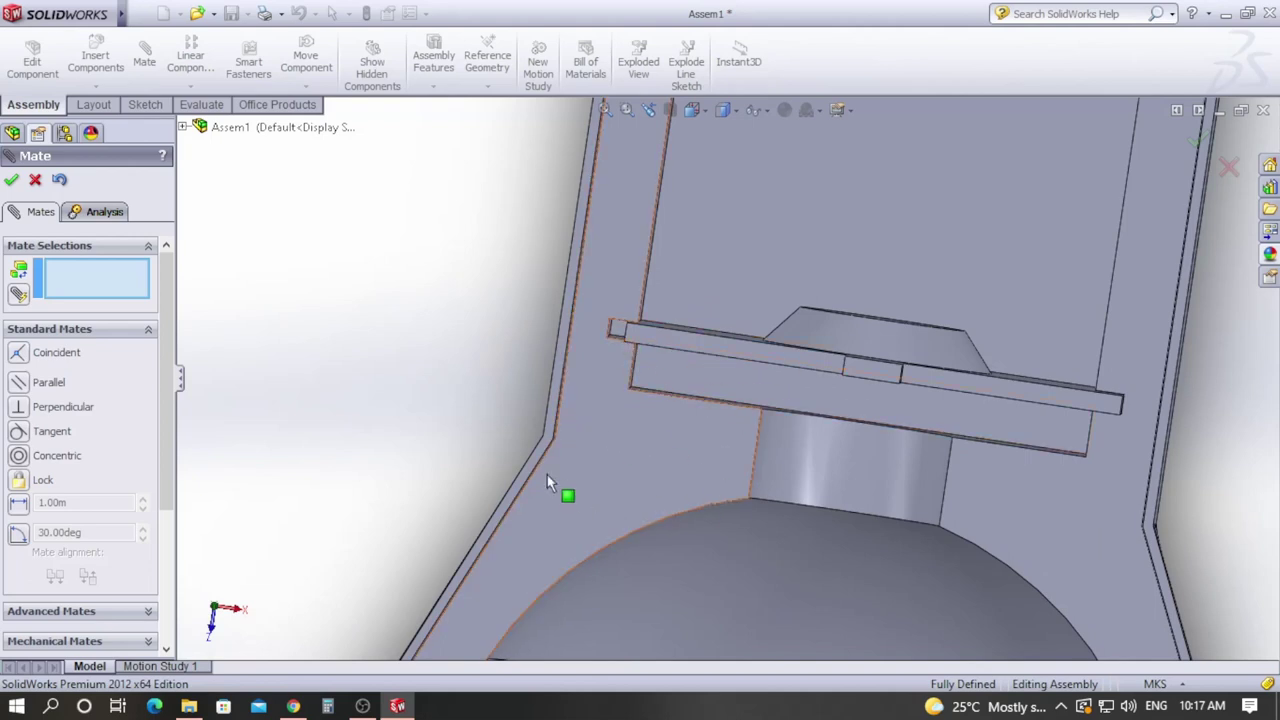
pyautogui.scroll(3, 590, 465)
pyautogui.scroll(2, 711, 604)
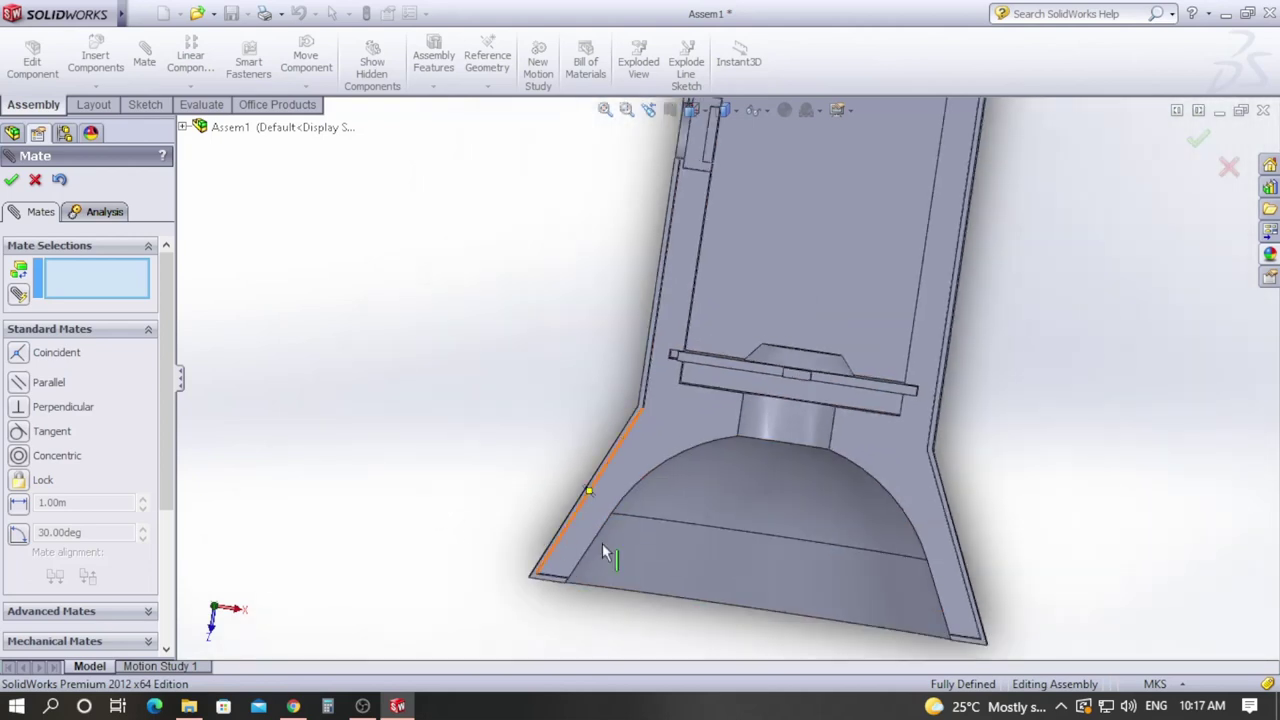
pyautogui.moveTo(731, 626); pyautogui.dragTo(598, 380, button='middle')
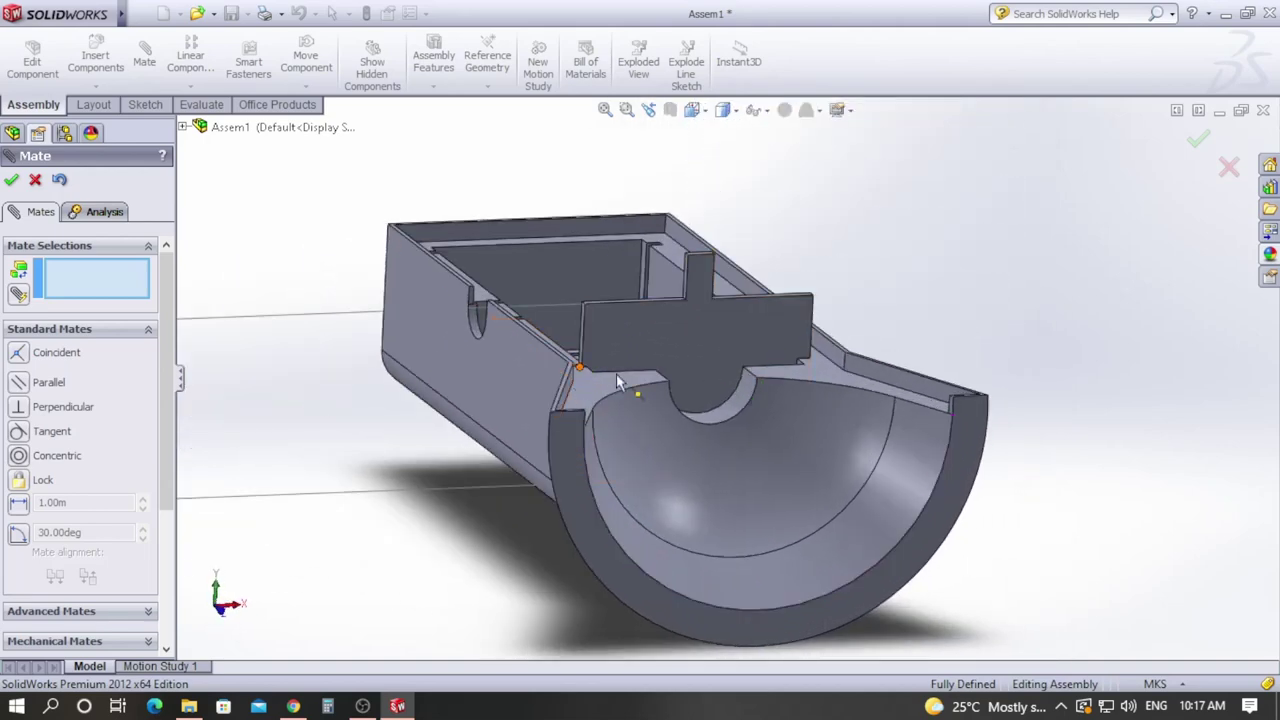
pyautogui.moveTo(455, 245); pyautogui.dragTo(423, 223, button='middle')
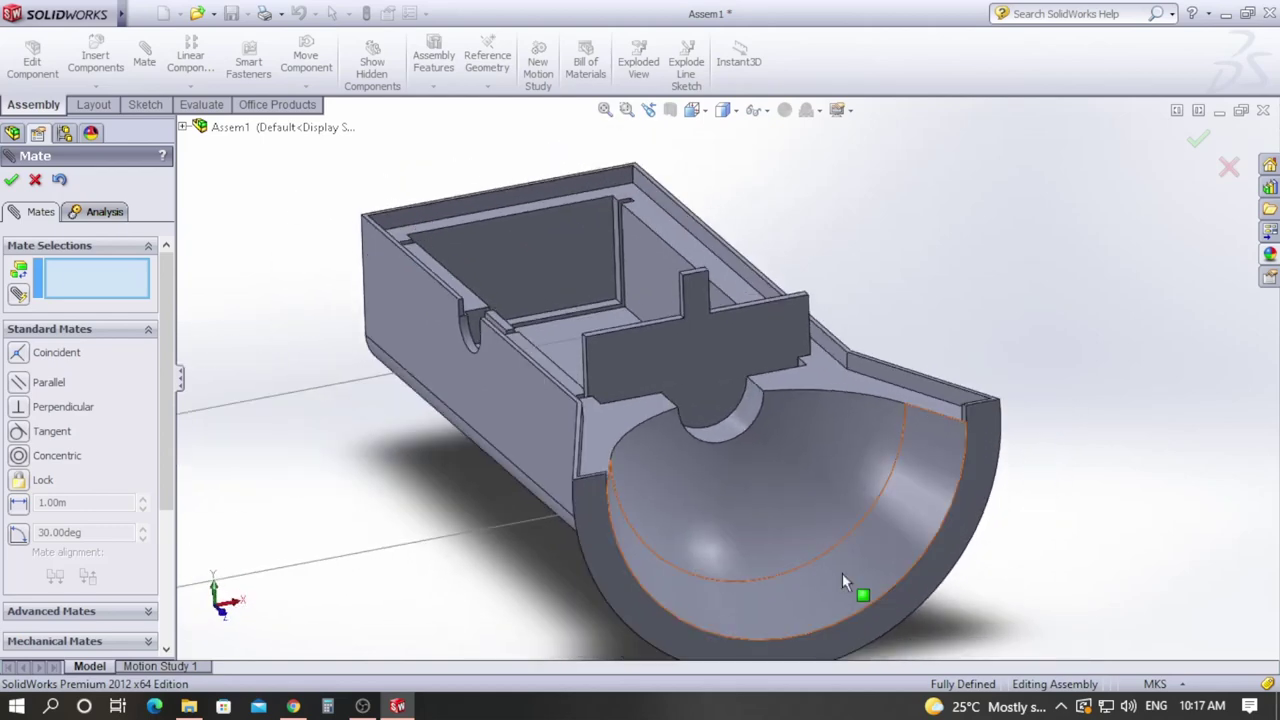
pyautogui.scroll(2, 842, 573)
pyautogui.scroll(-3, 532, 215)
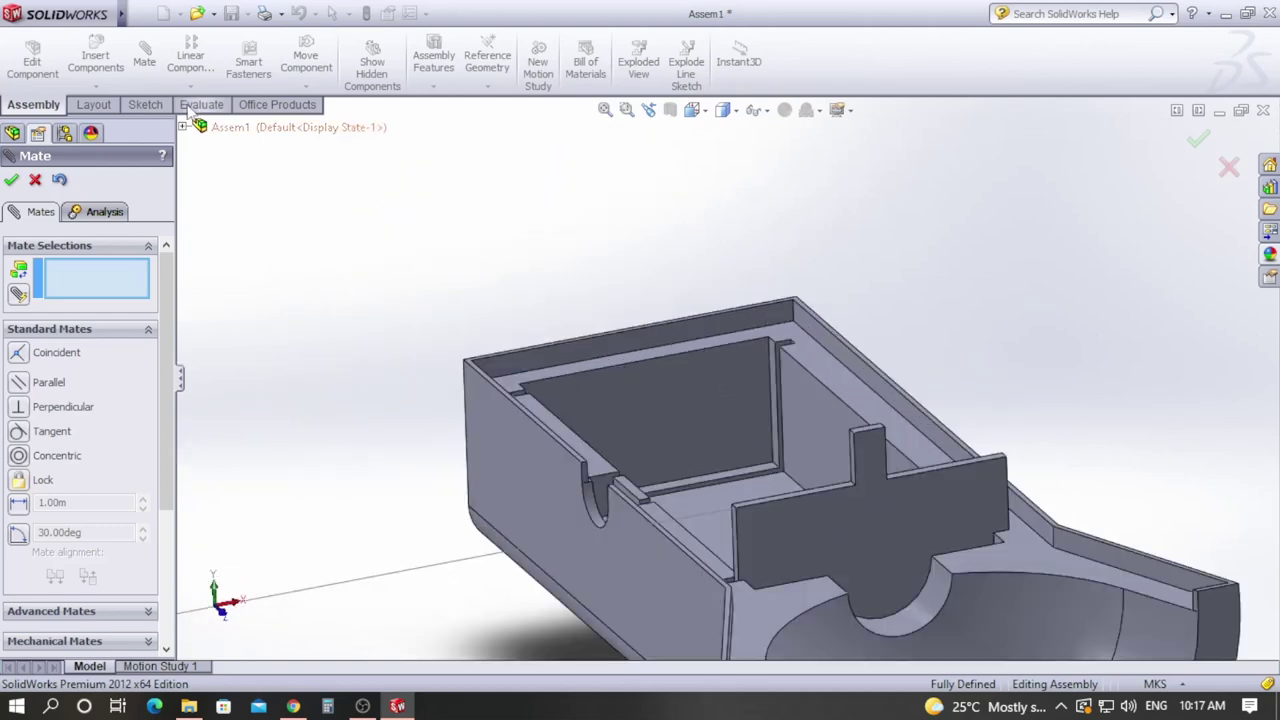
pyautogui.click(35, 181)
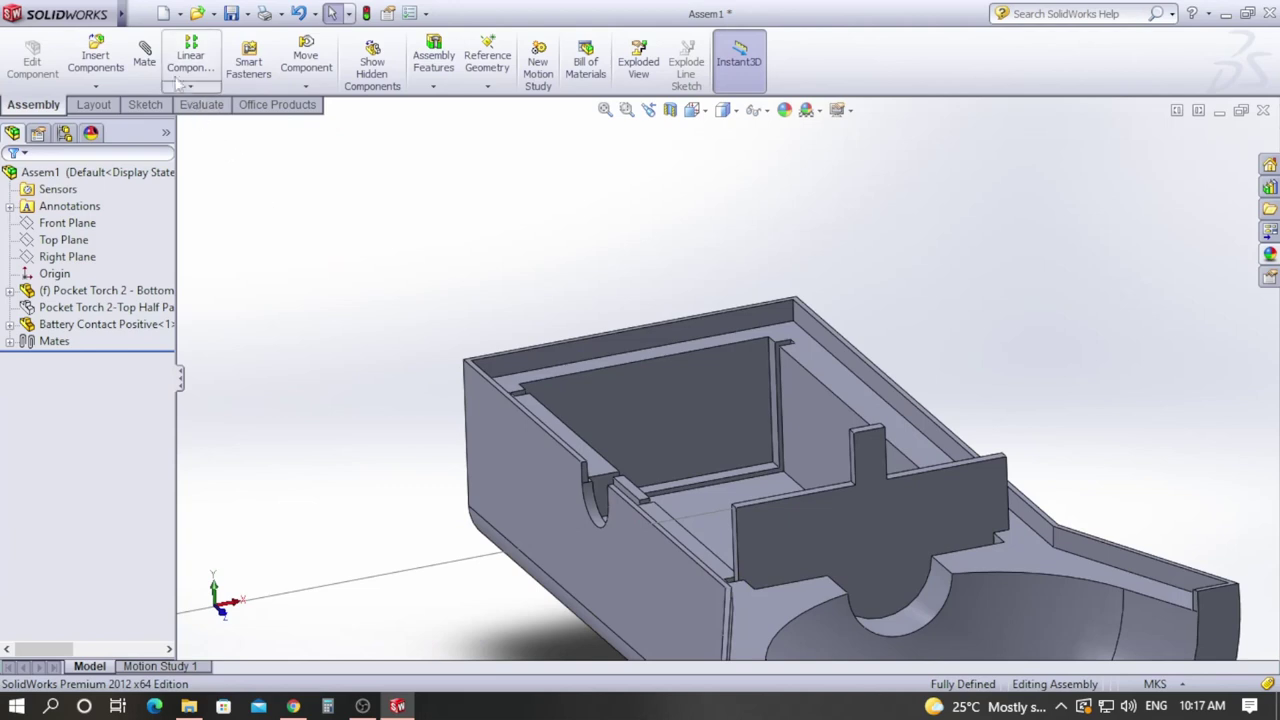
# Step: Insert the part Battery Contact Negative and place it in the empty space beside the open bottom half
pyautogui.click(96, 86)
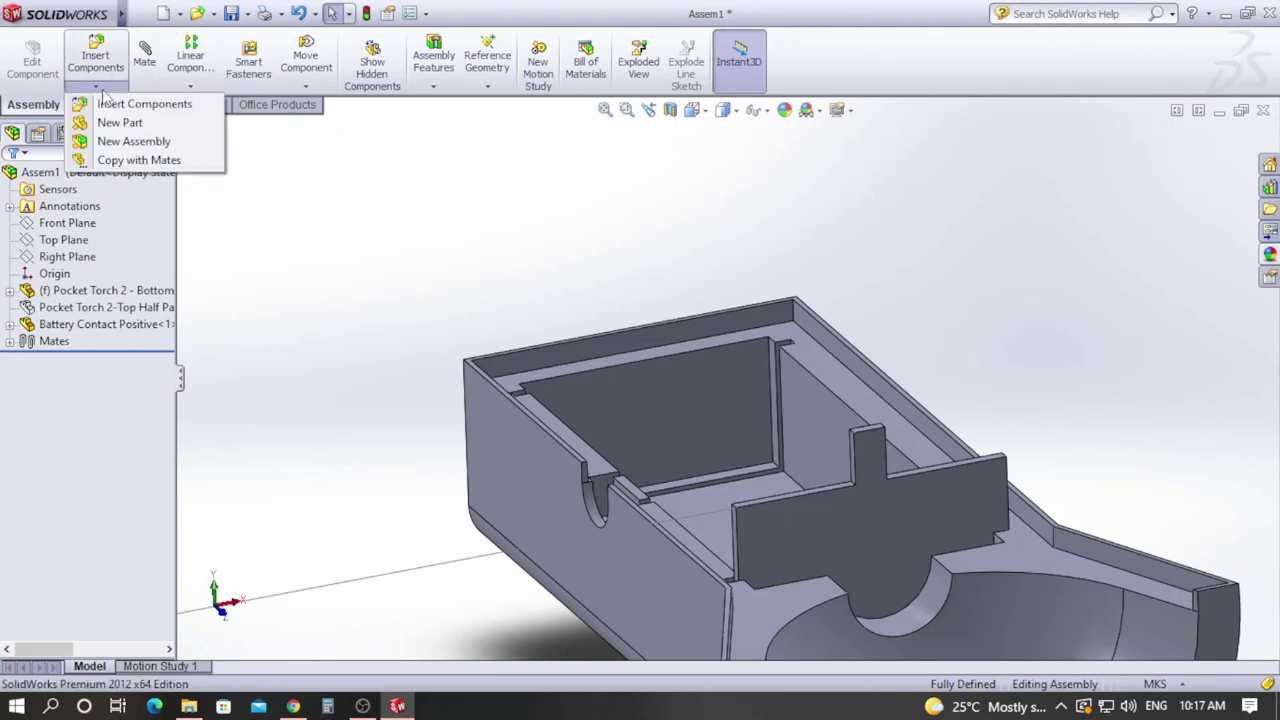
pyautogui.click(120, 108)
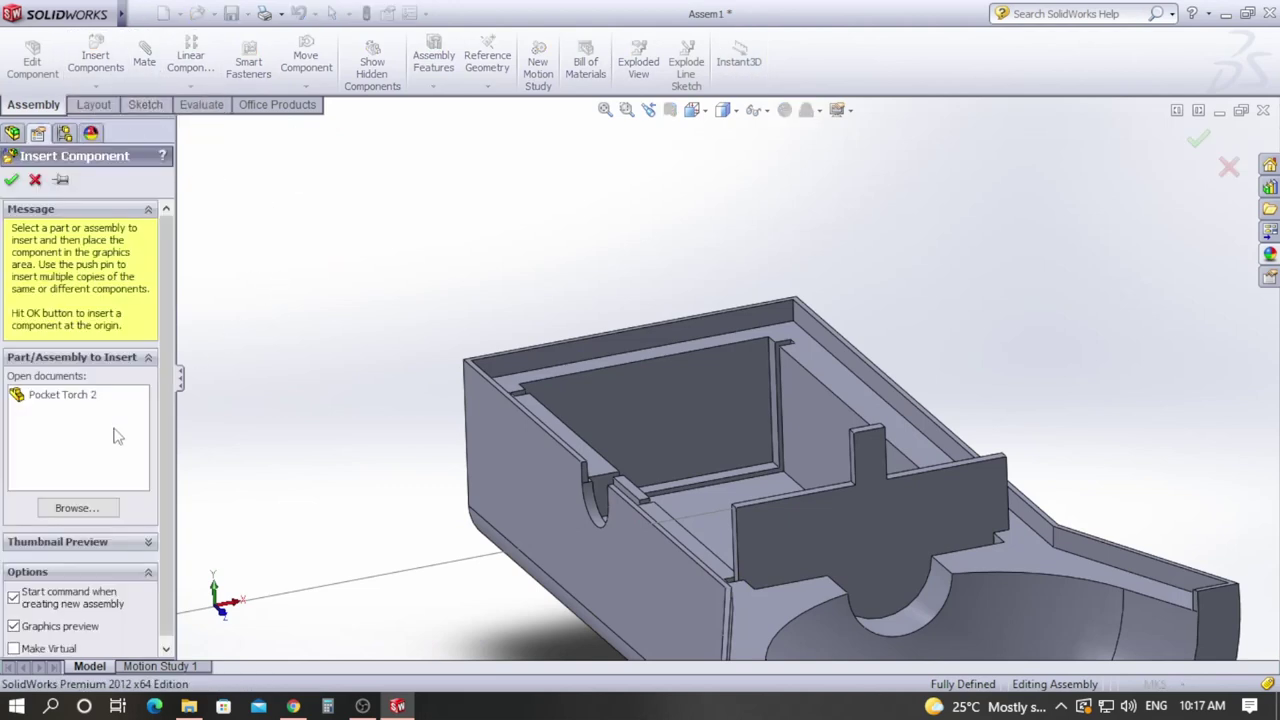
pyautogui.click(74, 510)
pyautogui.click(770, 230)
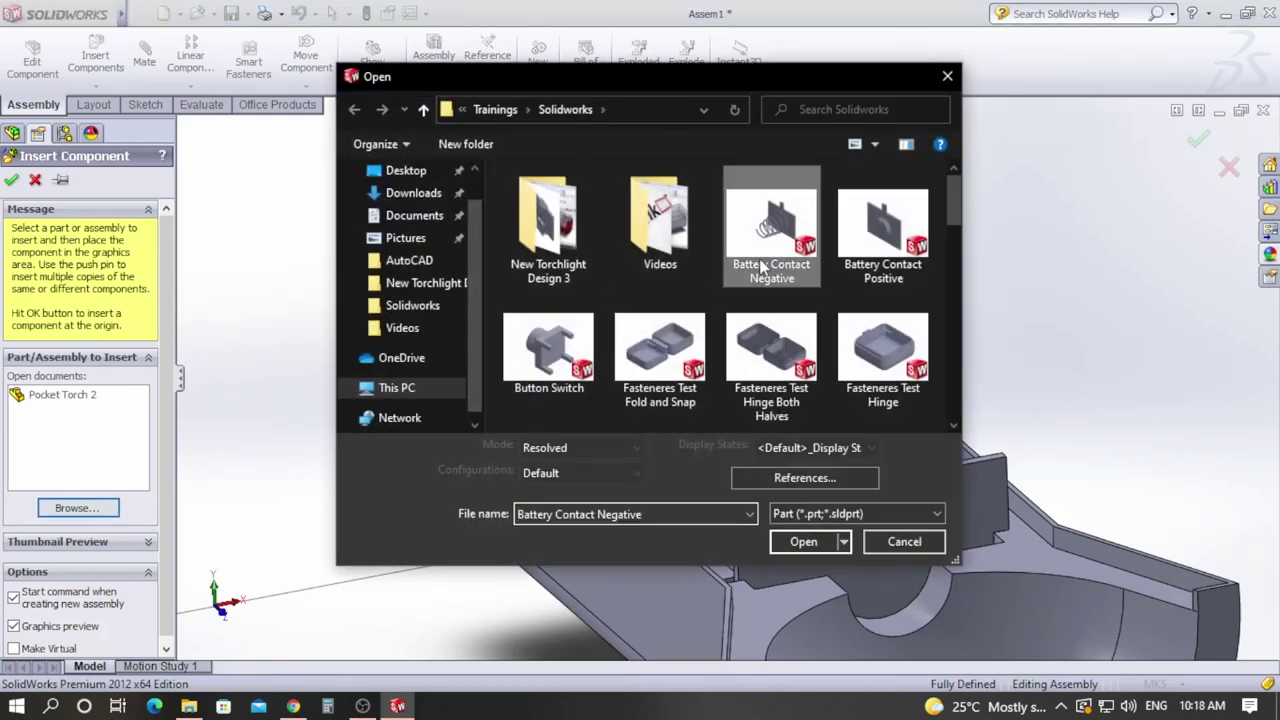
pyautogui.click(800, 542)
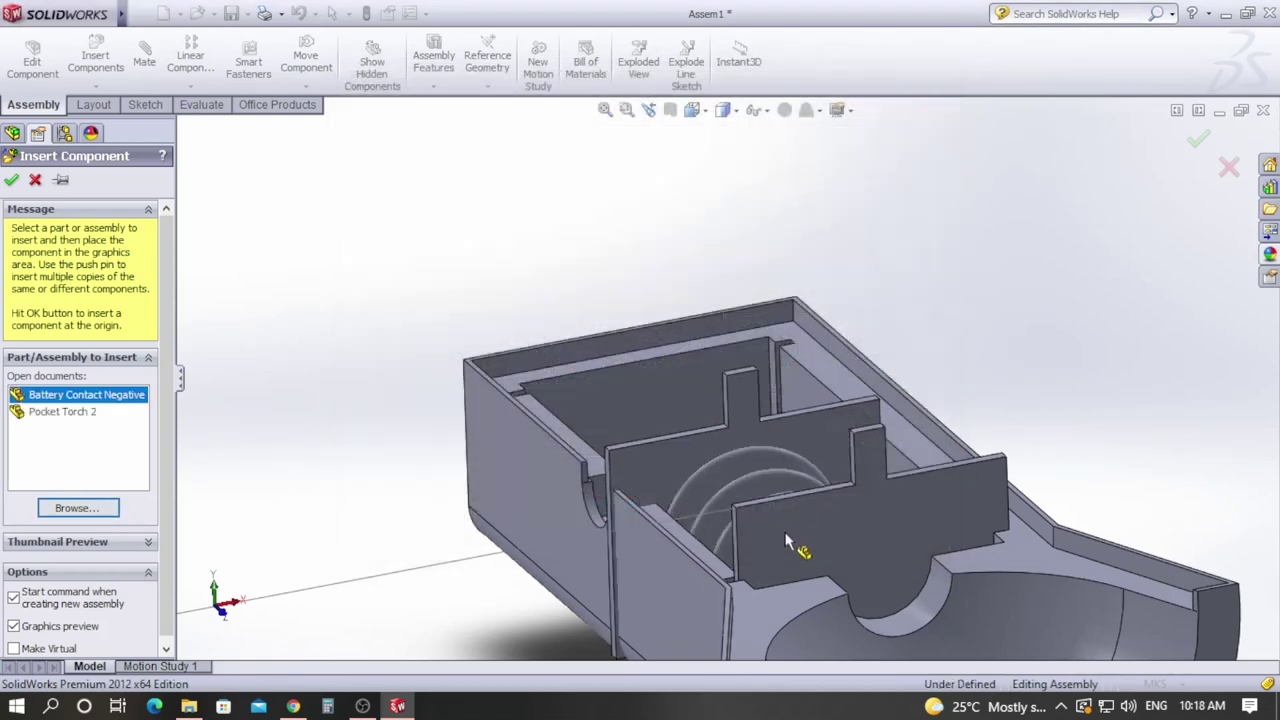
pyautogui.click(1079, 248)
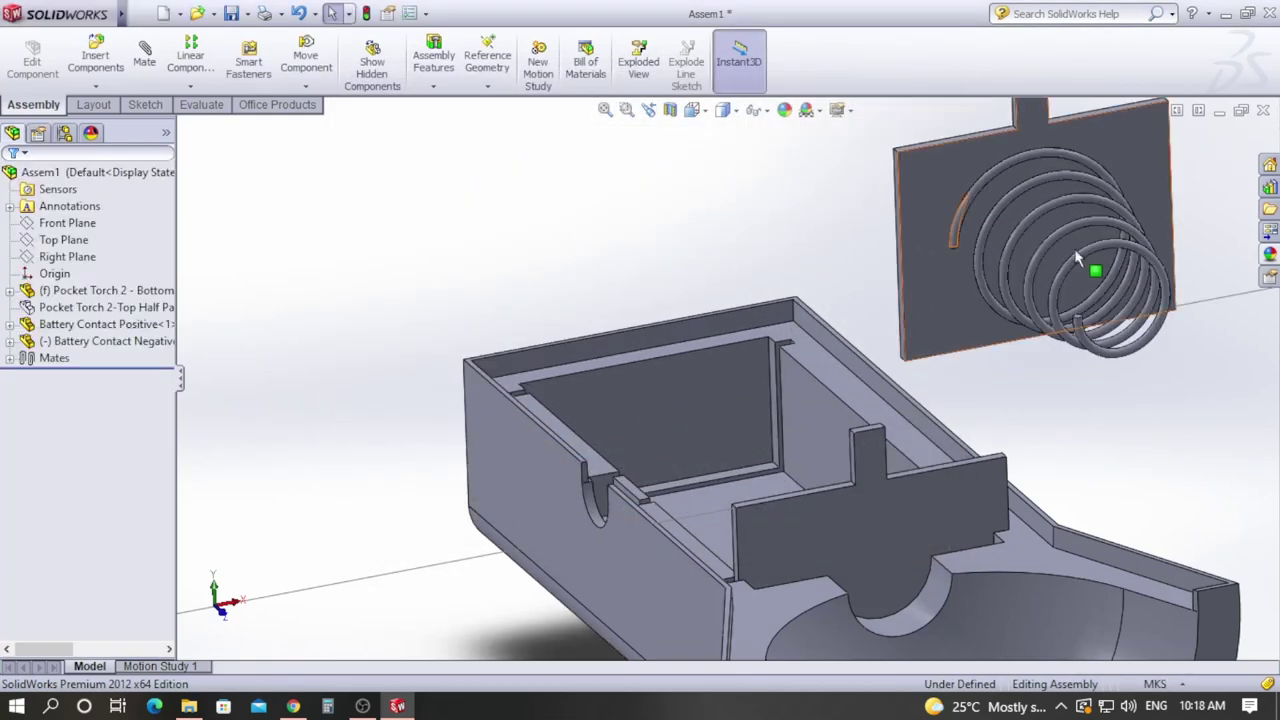
# Step: Add a coincident mate between the floor face of the slot farthest from the reflector and the negative contact's bottom edge face
pyautogui.click(145, 60)
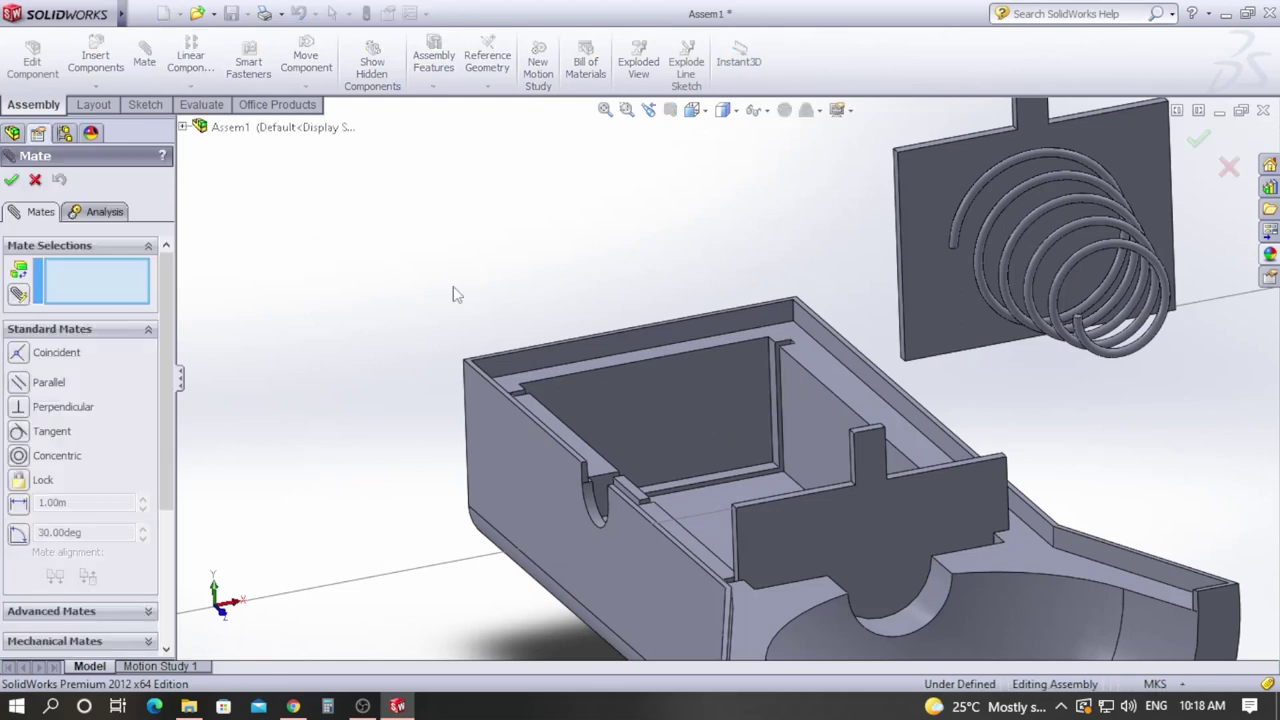
pyautogui.scroll(3, 631, 445)
pyautogui.moveTo(880, 390); pyautogui.dragTo(706, 289, button='middle')
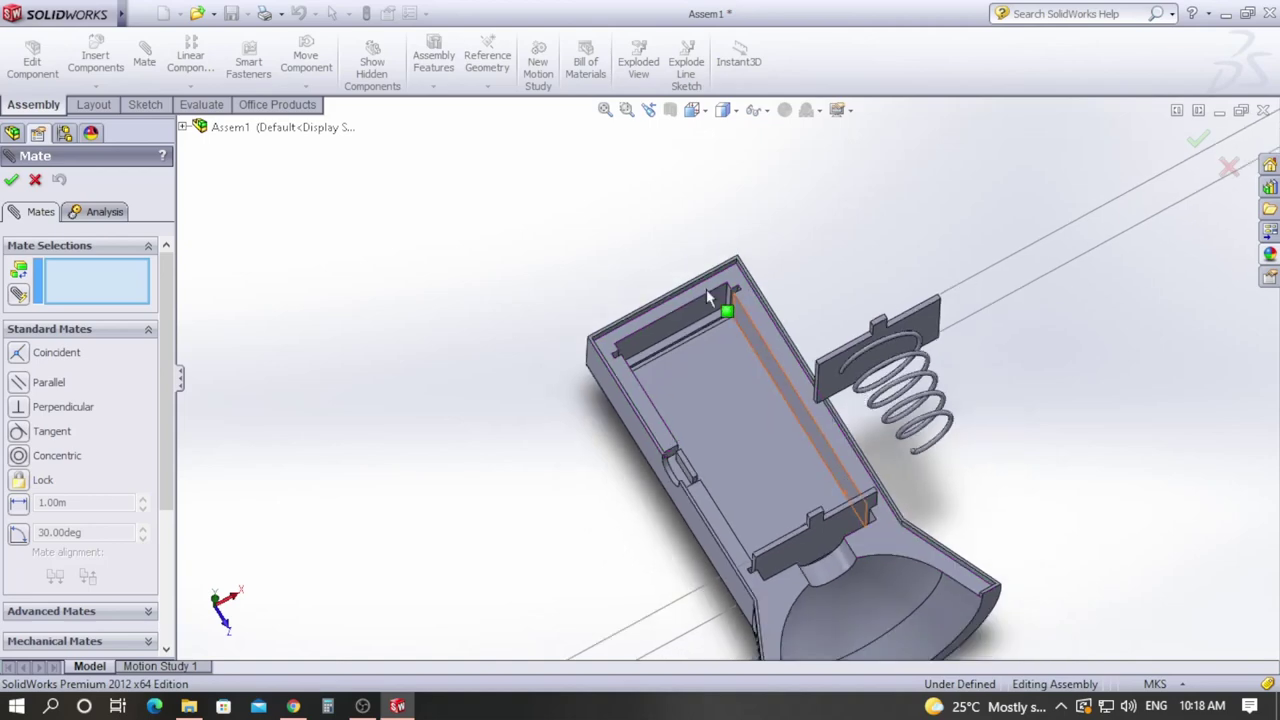
pyautogui.scroll(-5, 706, 289)
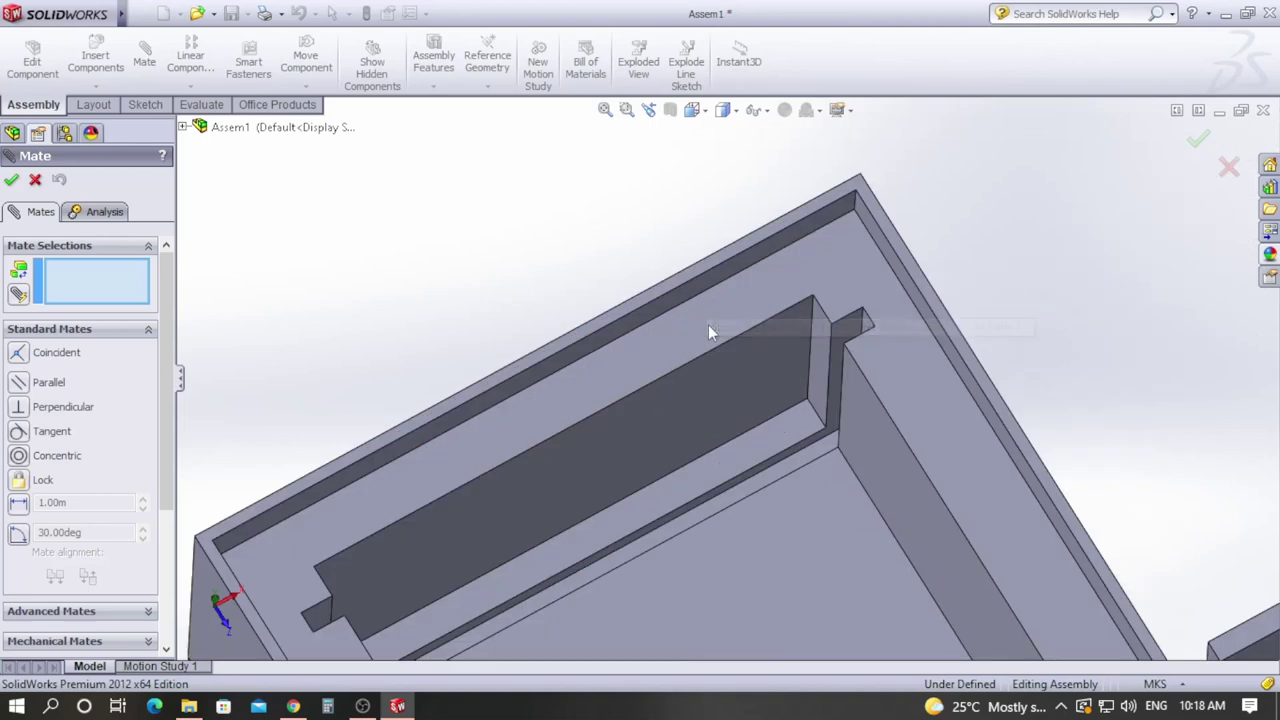
pyautogui.click(731, 495)
pyautogui.scroll(5, 731, 495)
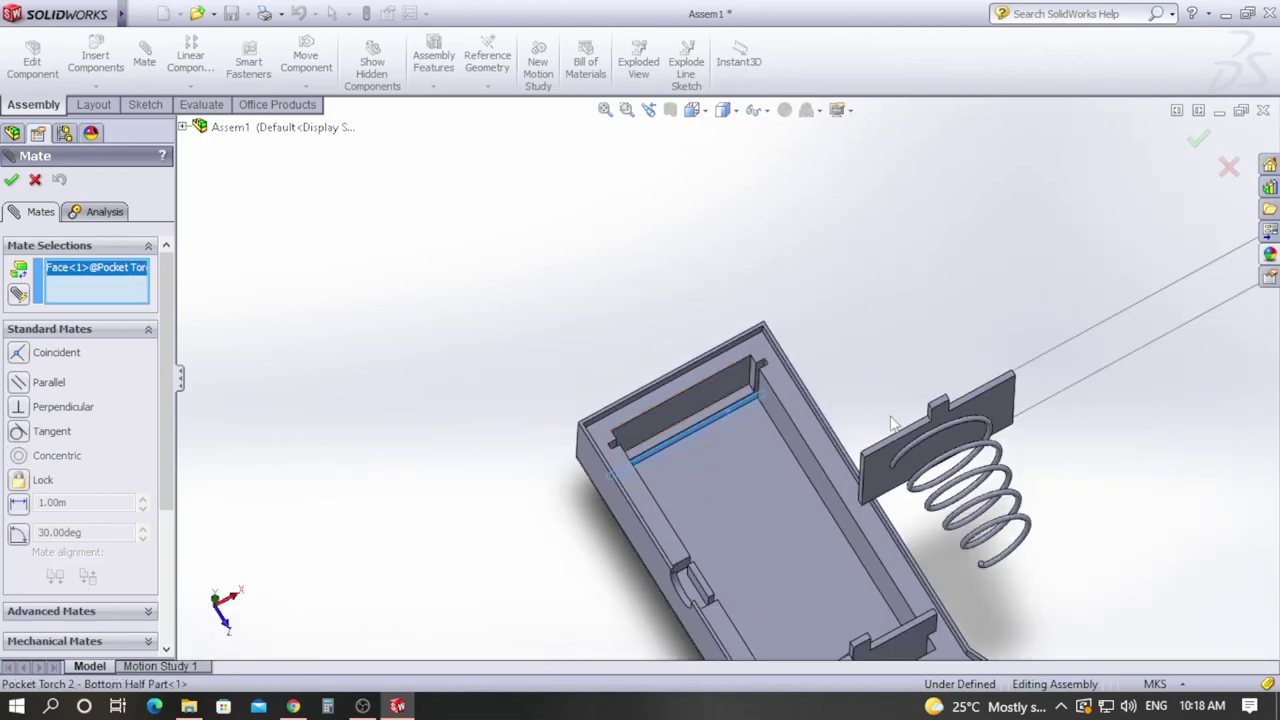
pyautogui.moveTo(1057, 462); pyautogui.dragTo(850, 460, button='middle')
pyautogui.scroll(-3, 1115, 477)
pyautogui.scroll(-3, 1115, 477)
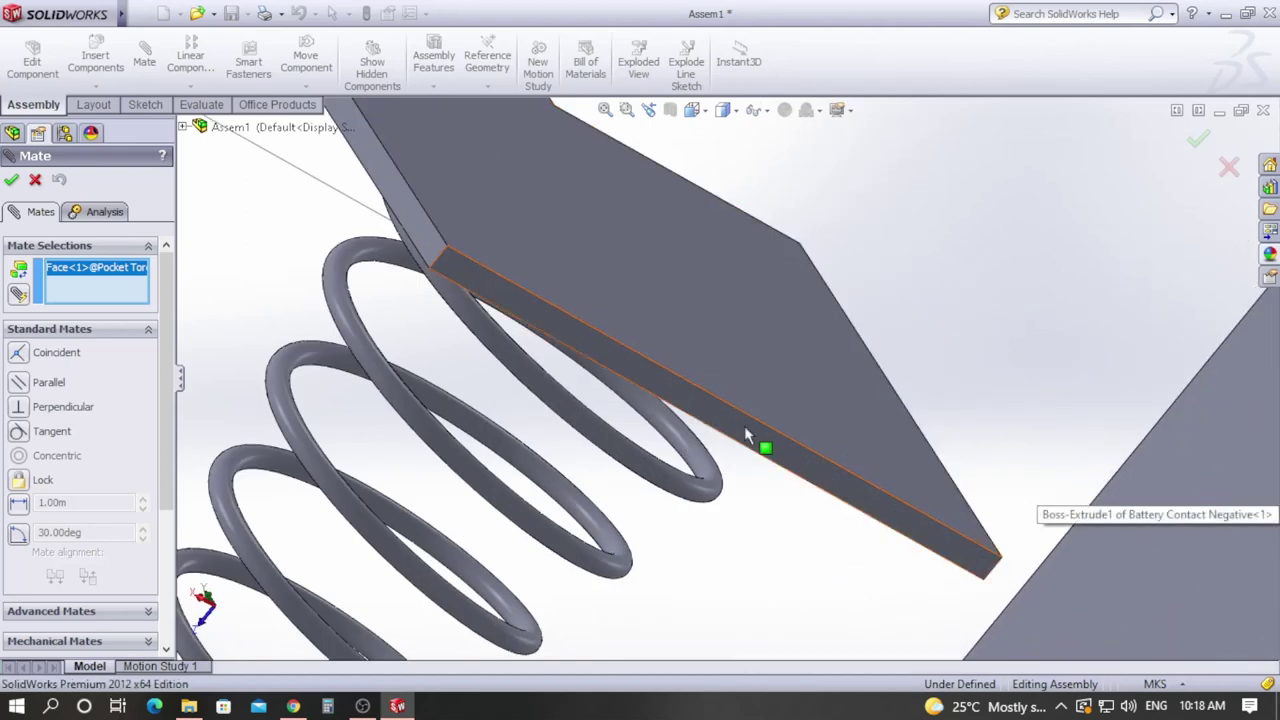
pyautogui.click(745, 430)
pyautogui.scroll(3, 630, 380)
pyautogui.moveTo(571, 397); pyautogui.dragTo(815, 212, button='middle')
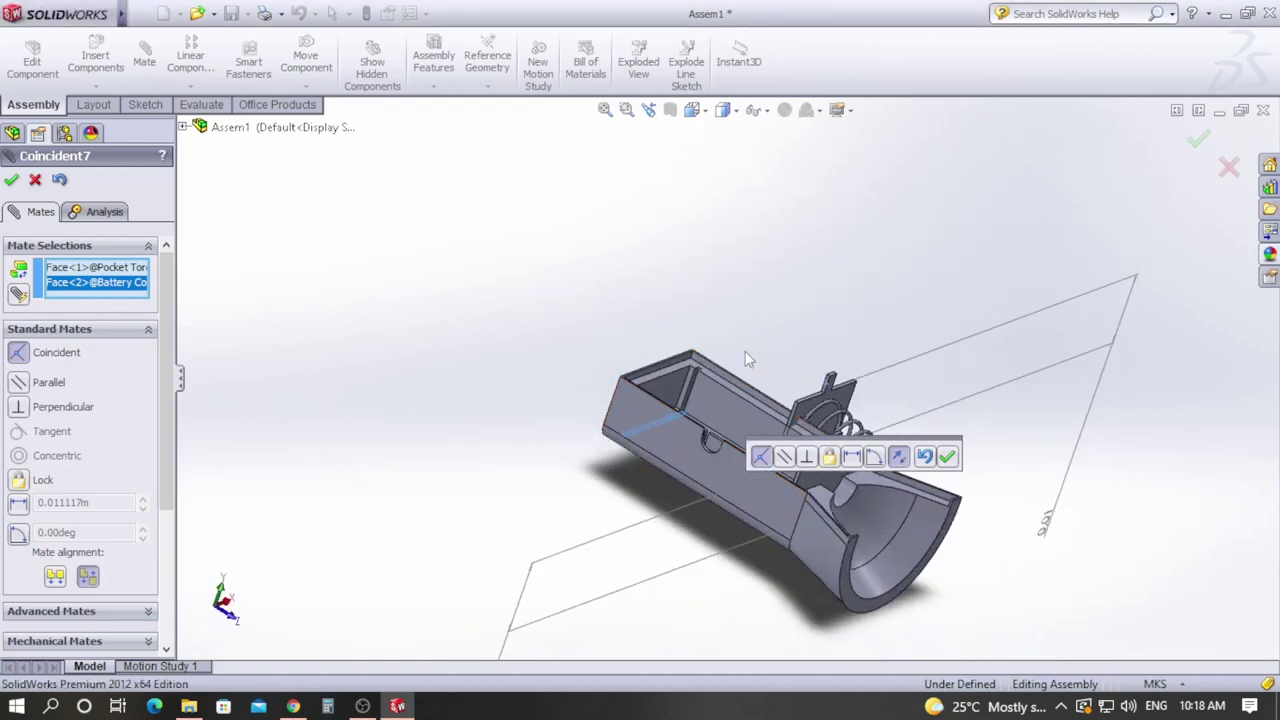
pyautogui.moveTo(952, 413); pyautogui.dragTo(756, 408, button='middle')
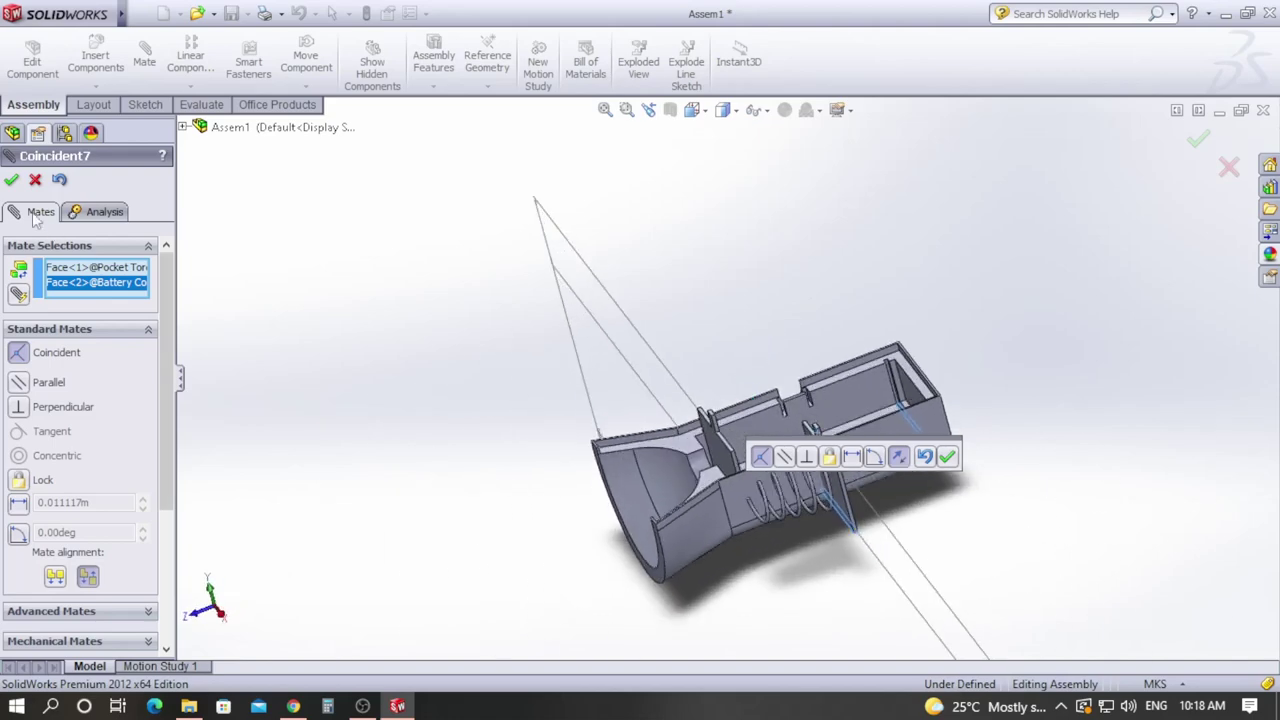
pyautogui.click(11, 180)
# Step: Add a coincident mate between the U-shaped side wall of the rear slot and the negative contact plate's flat back face
pyautogui.scroll(-10, 938, 444)
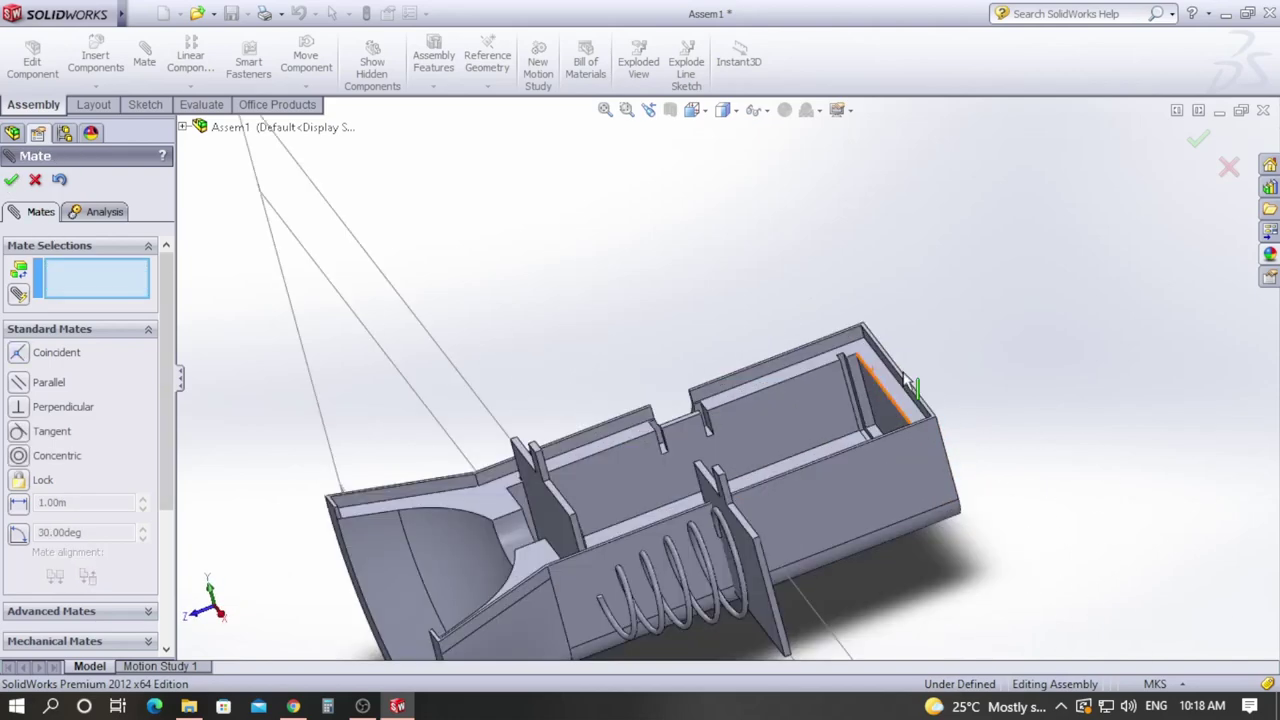
pyautogui.moveTo(975, 402); pyautogui.dragTo(998, 558, button='middle')
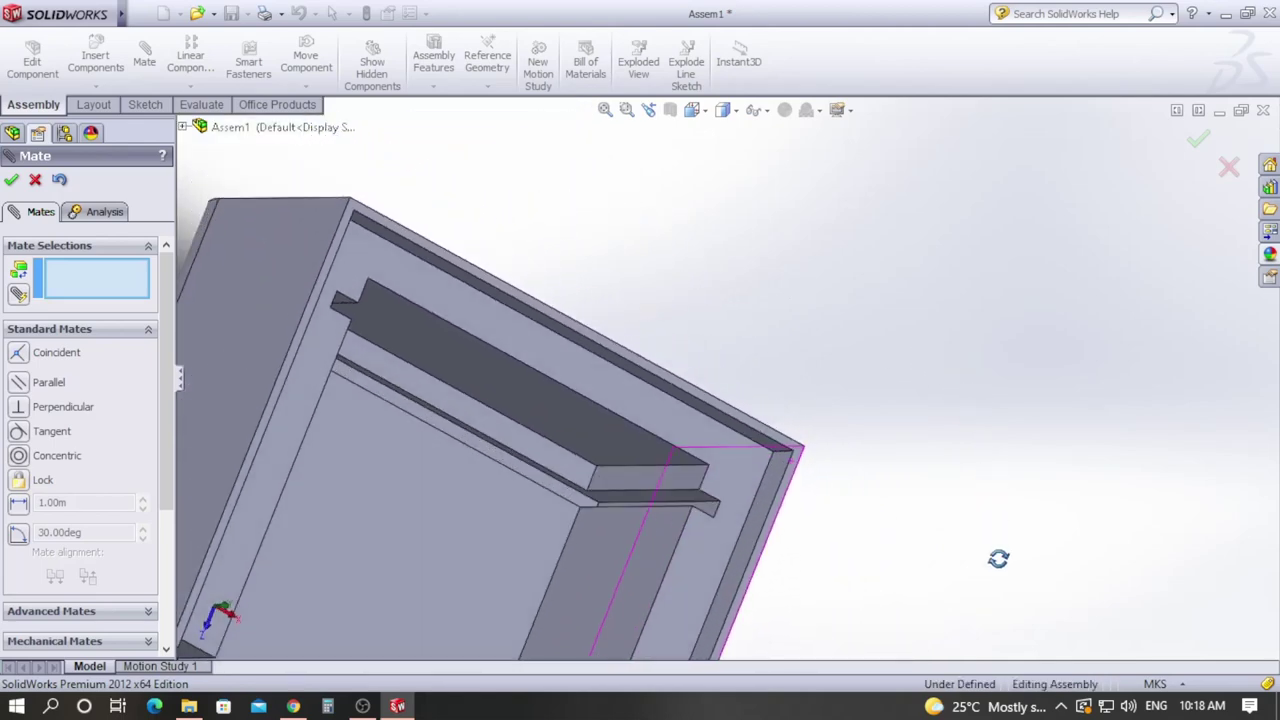
pyautogui.click(705, 498)
pyautogui.scroll(5, 1003, 340)
pyautogui.moveTo(1003, 340); pyautogui.dragTo(674, 407, button='middle')
pyautogui.click(664, 544)
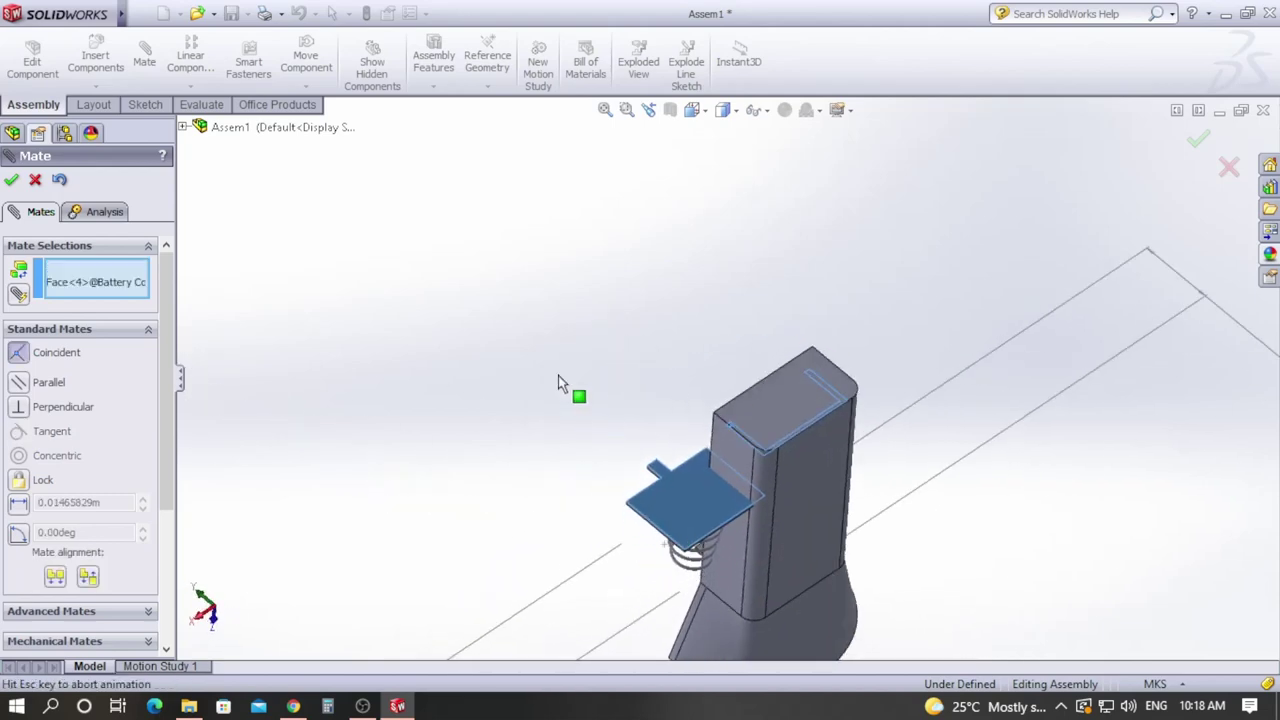
pyautogui.moveTo(466, 372); pyautogui.dragTo(674, 343, button='middle')
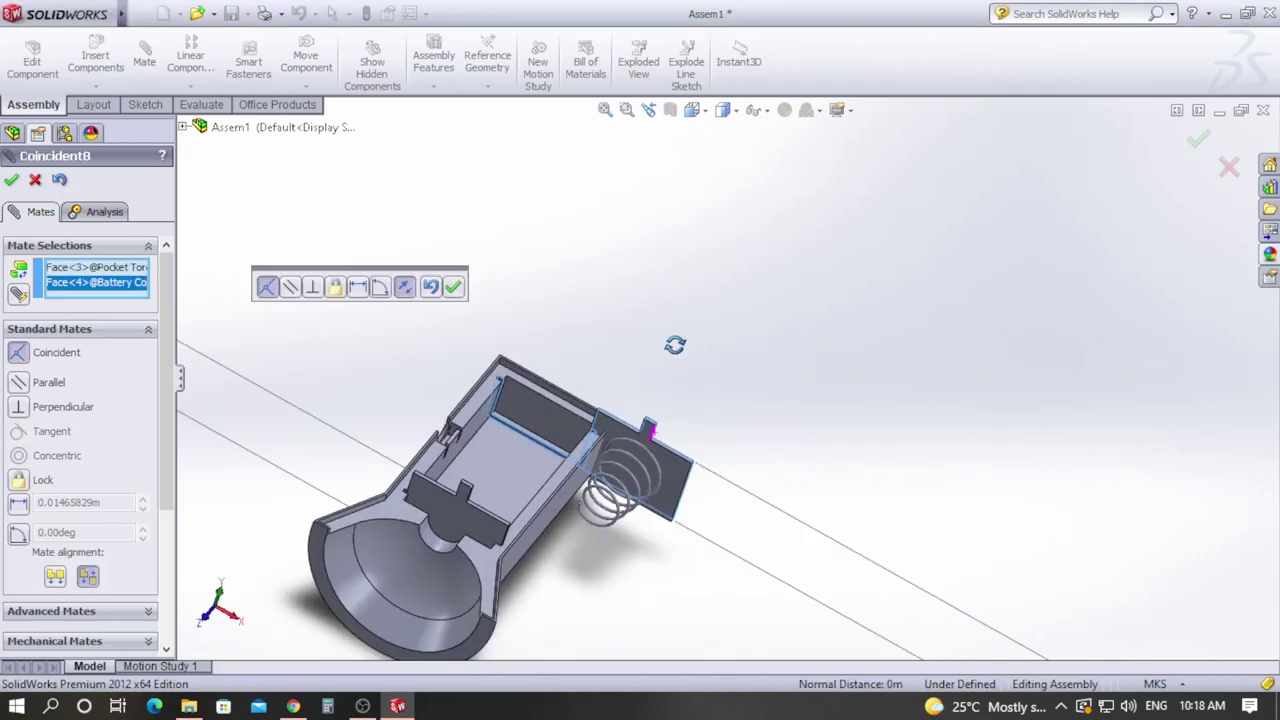
pyautogui.click(11, 180)
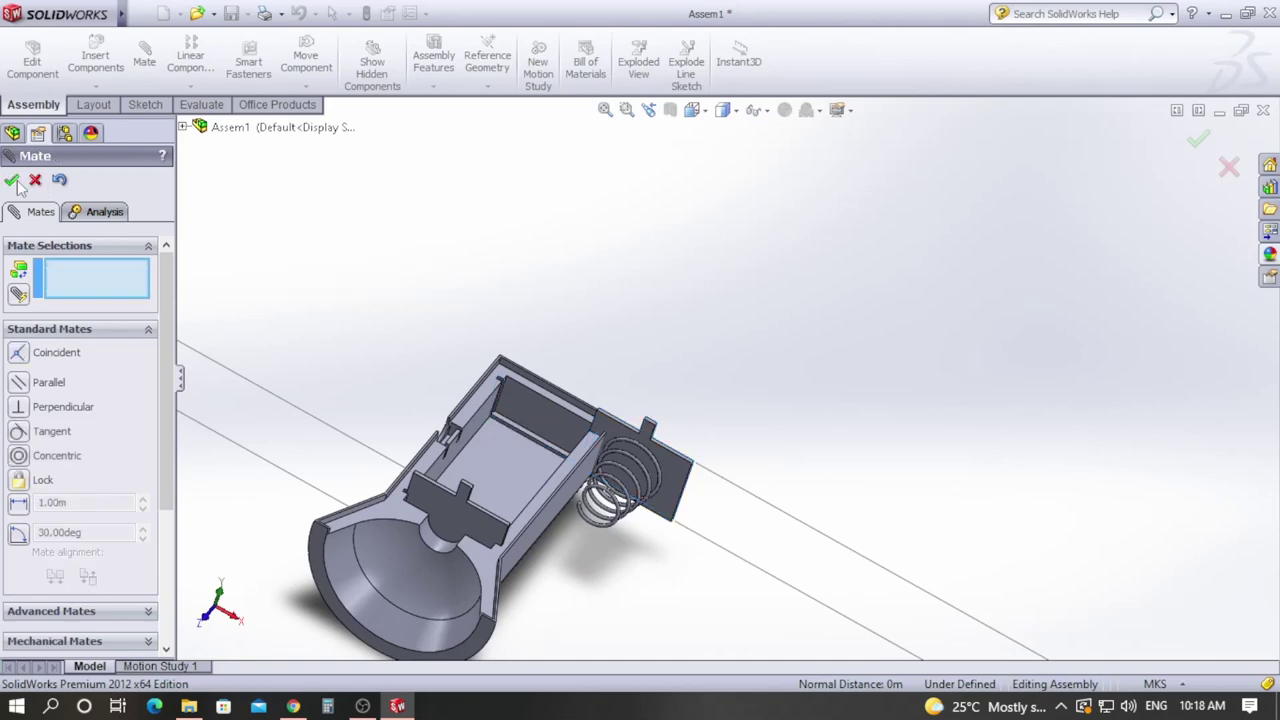
# Step: Add a coincident mate between the narrow end face of the rear slot and the negative contact's side edge face, and finish mating
pyautogui.moveTo(760, 434); pyautogui.dragTo(697, 470, button='middle')
pyautogui.scroll(-5, 580, 429)
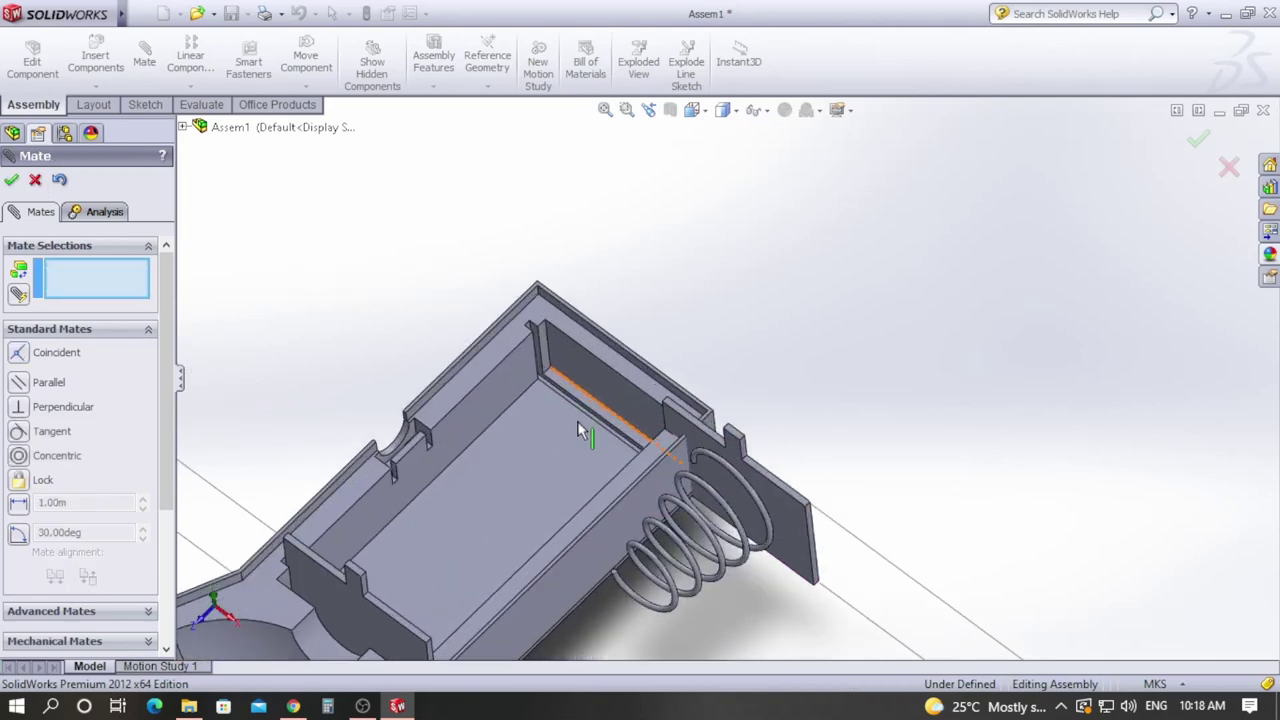
pyautogui.scroll(2, 918, 508)
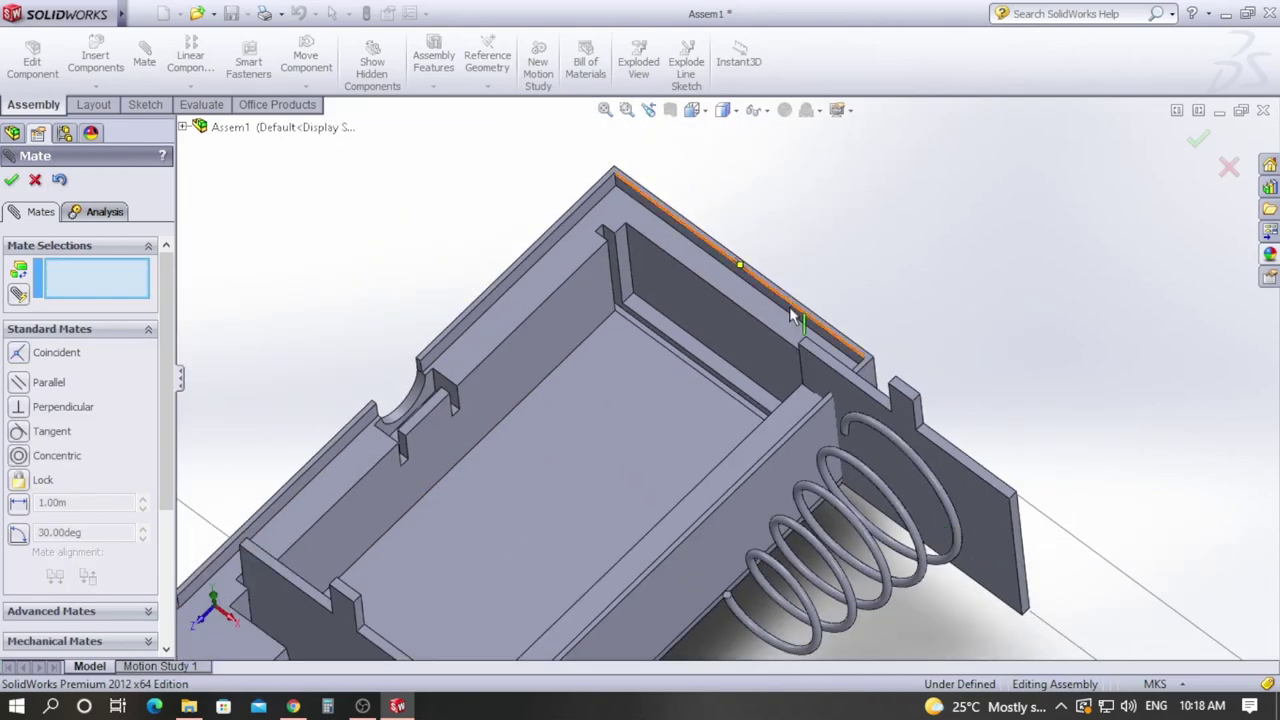
pyautogui.moveTo(837, 320)
pyautogui.mouseDown(button='middle')
pyautogui.moveTo(930, 271)
pyautogui.moveTo(829, 251)
pyautogui.moveTo(818, 305)
pyautogui.mouseUp(button='middle')
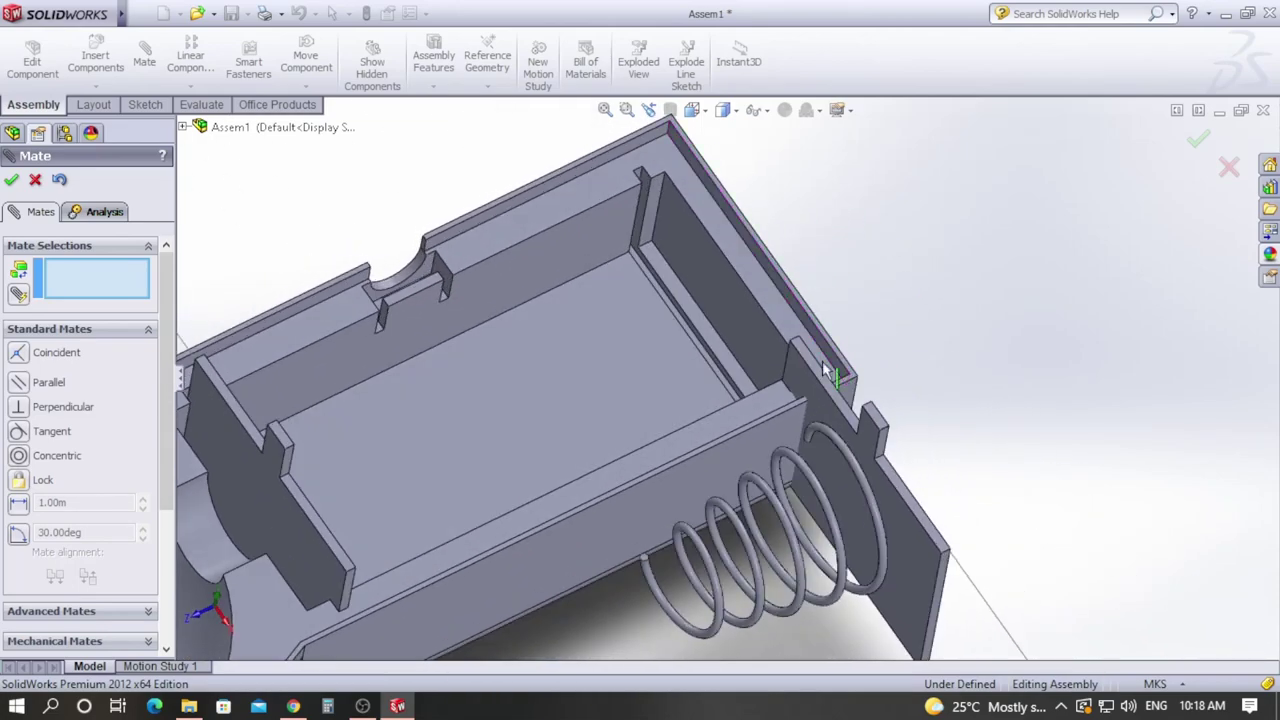
pyautogui.moveTo(820, 418); pyautogui.dragTo(843, 240)
pyautogui.moveTo(843, 240); pyautogui.dragTo(883, 404, button='middle')
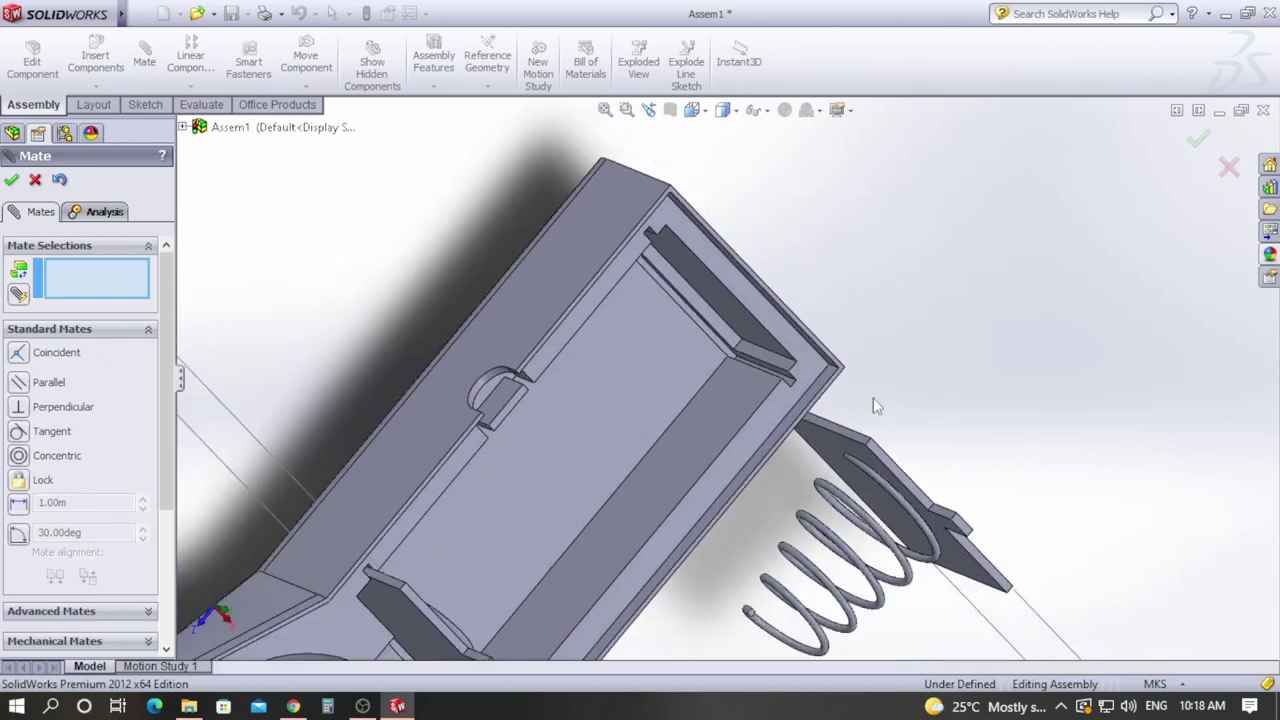
pyautogui.scroll(-3, 793, 392)
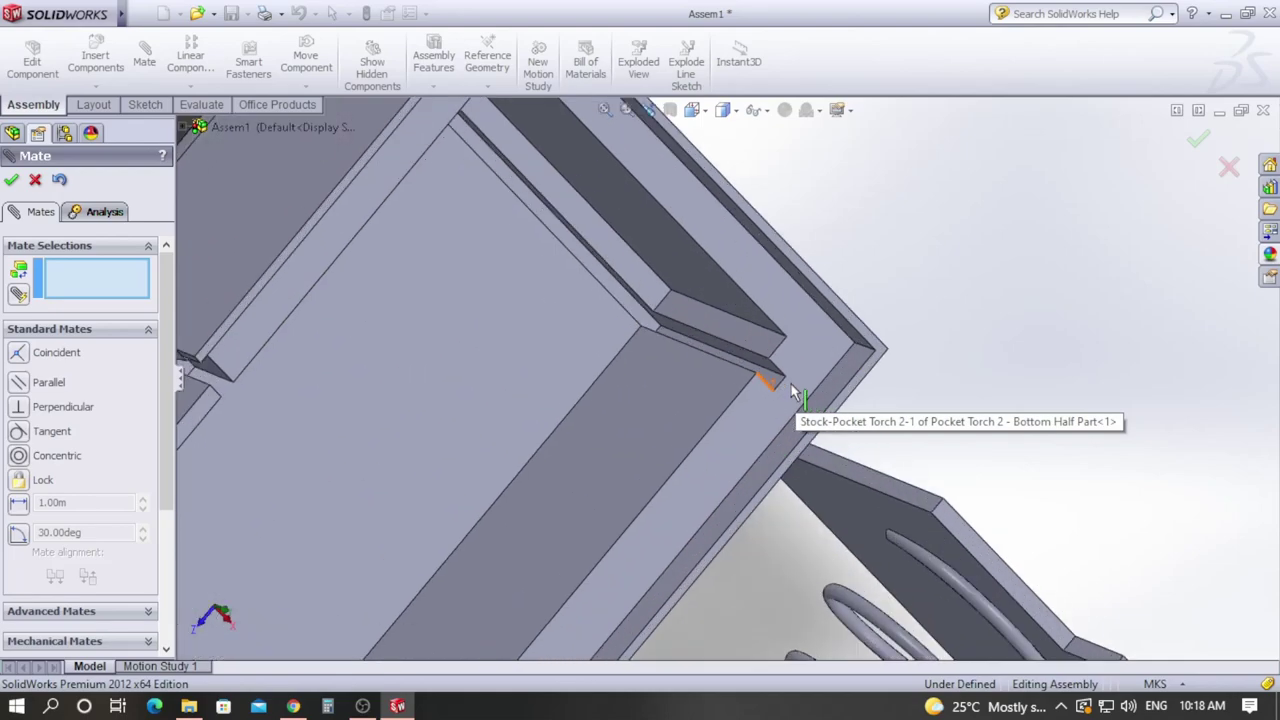
pyautogui.click(769, 385)
pyautogui.scroll(5, 769, 385)
pyautogui.moveTo(1018, 240); pyautogui.dragTo(930, 515, button='middle')
pyautogui.scroll(-3, 930, 515)
pyautogui.click(779, 475)
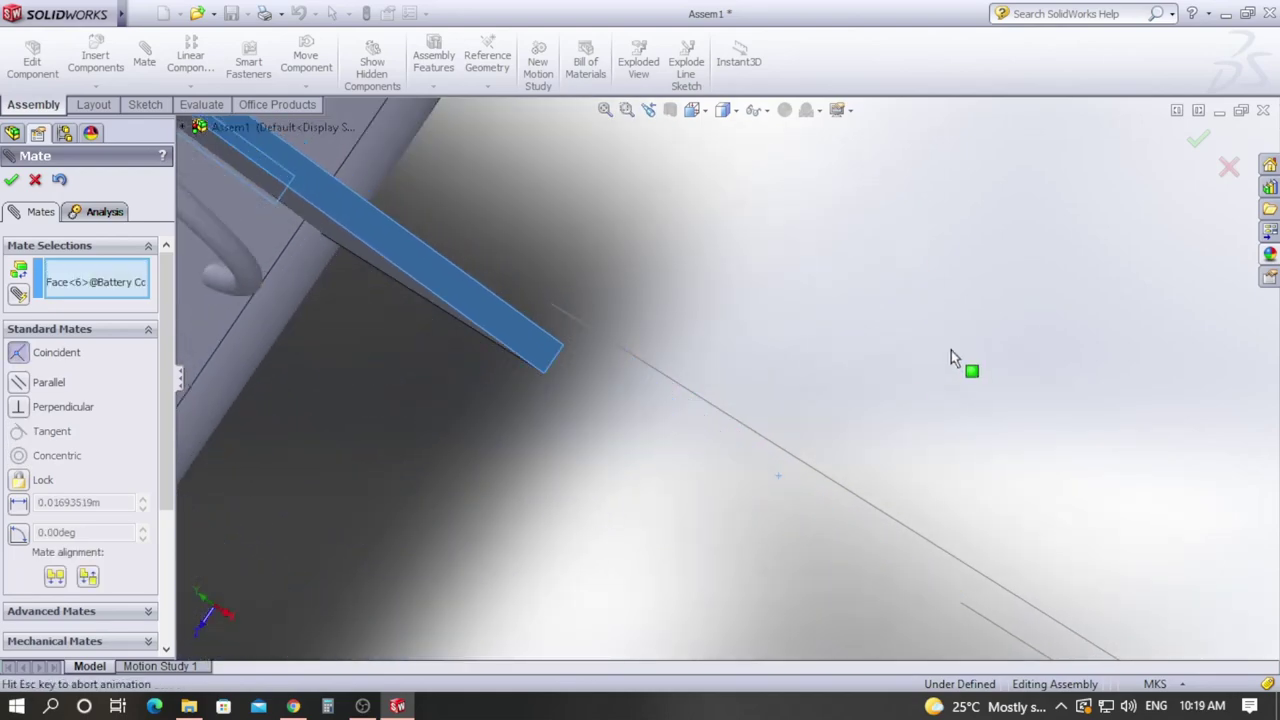
pyautogui.scroll(2, 957, 357)
pyautogui.scroll(3, 964, 395)
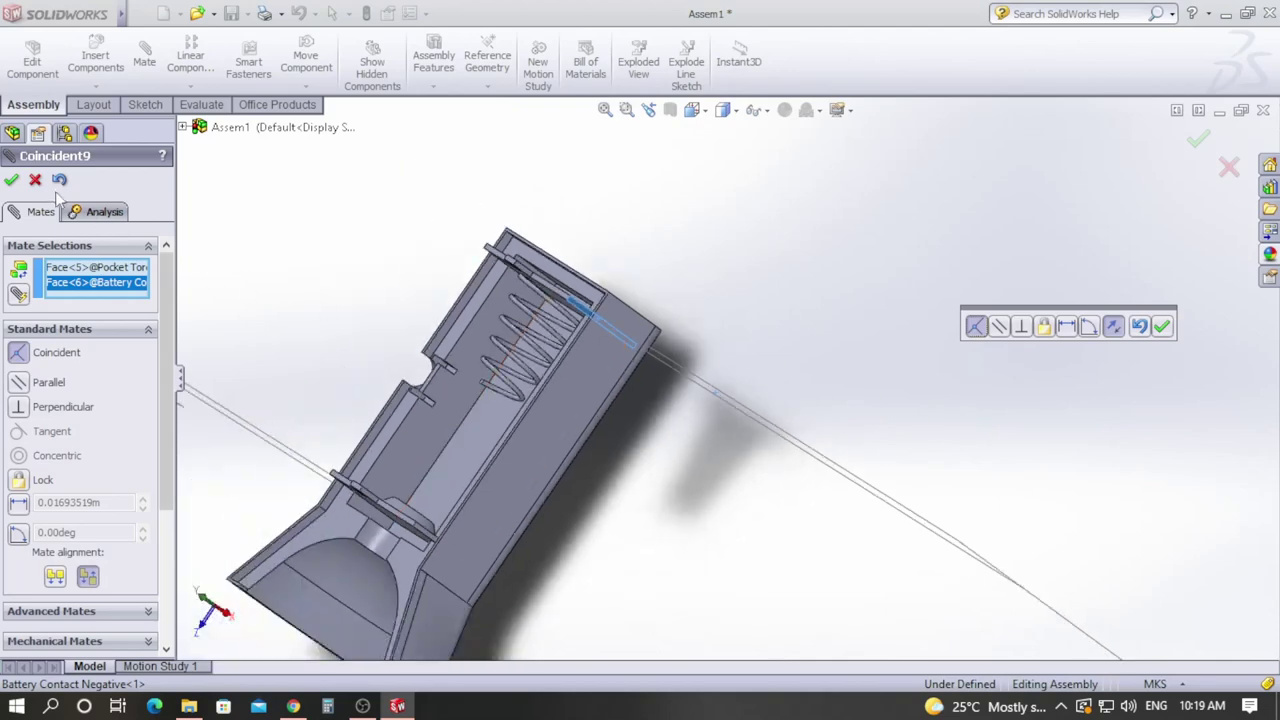
pyautogui.click(12, 181)
pyautogui.moveTo(297, 344); pyautogui.dragTo(475, 450, button='middle')
pyautogui.moveTo(904, 348); pyautogui.dragTo(548, 330, button='middle')
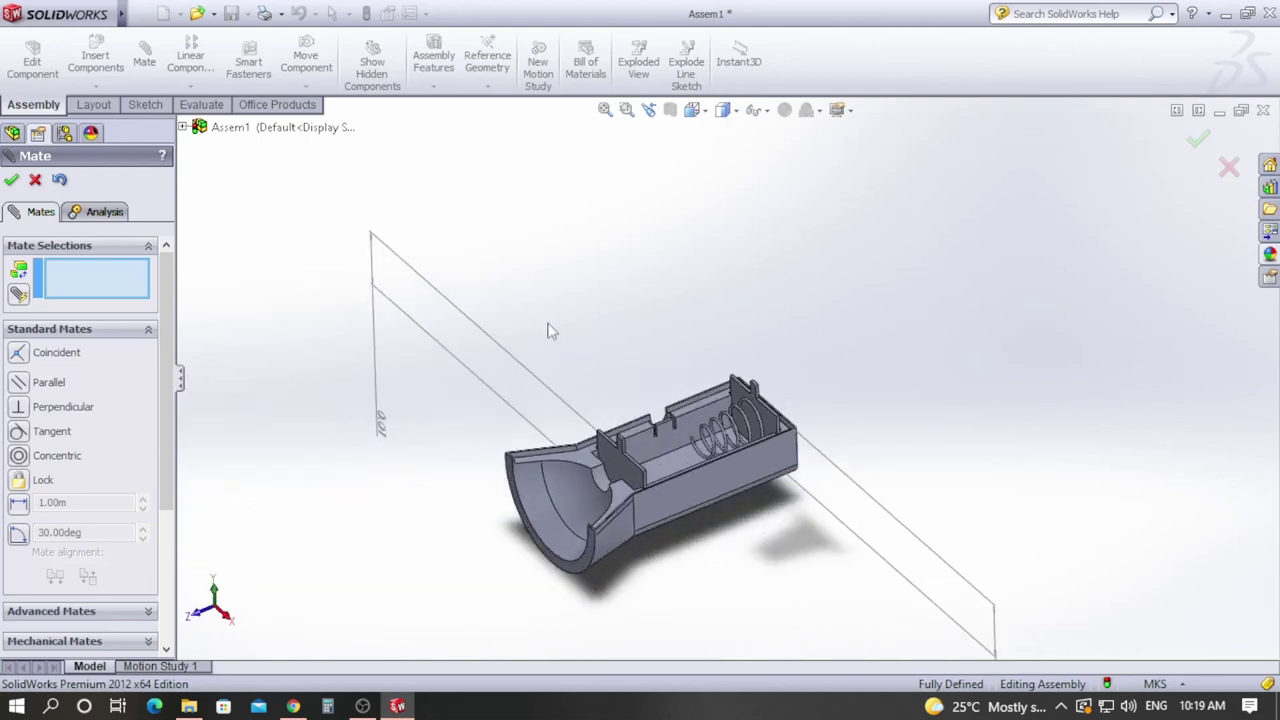
pyautogui.scroll(-1, 548, 330)
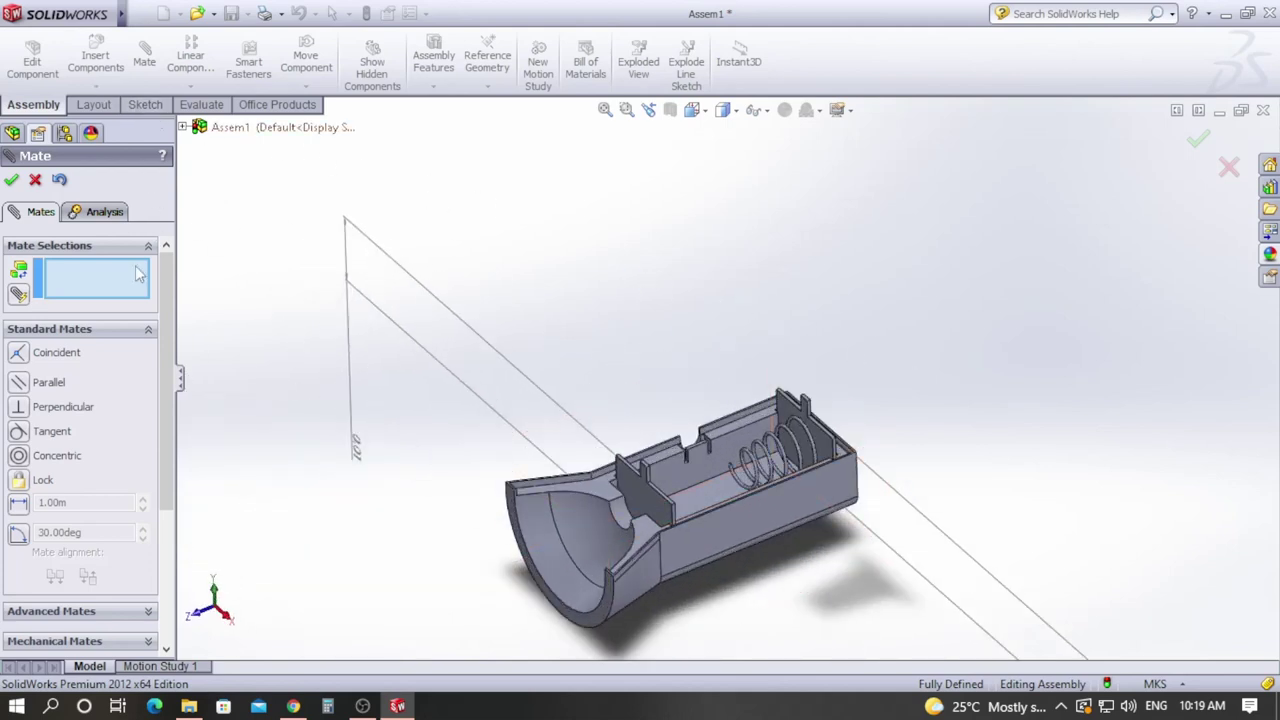
pyautogui.click(35, 181)
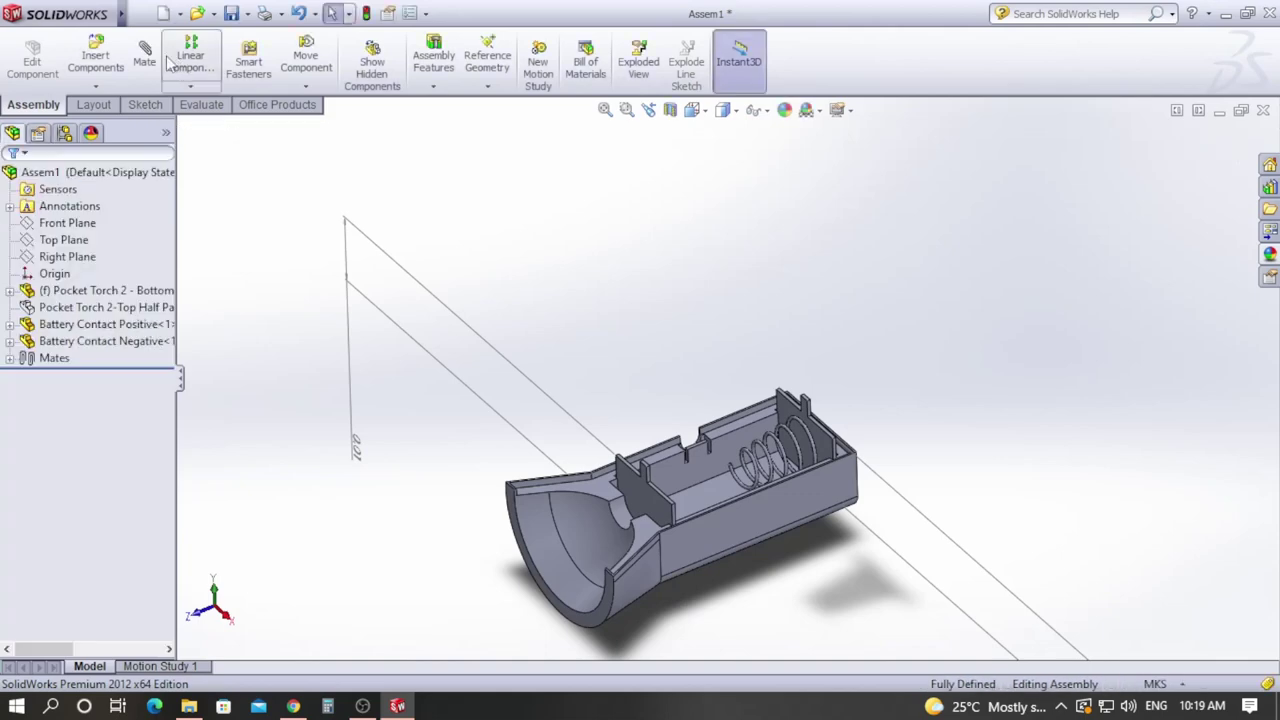
# Step: Insert the part Button Switch and place it in the empty space beside the open bottom half
pyautogui.click(96, 88)
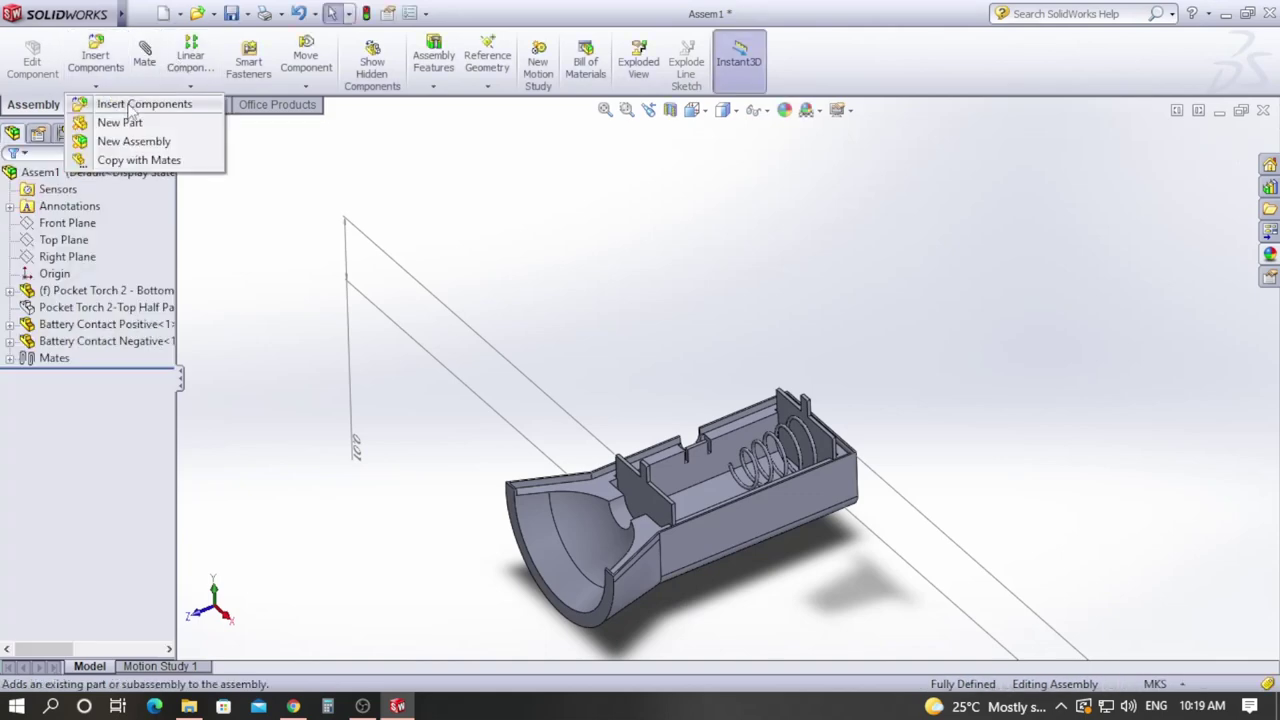
pyautogui.click(131, 105)
pyautogui.click(60, 512)
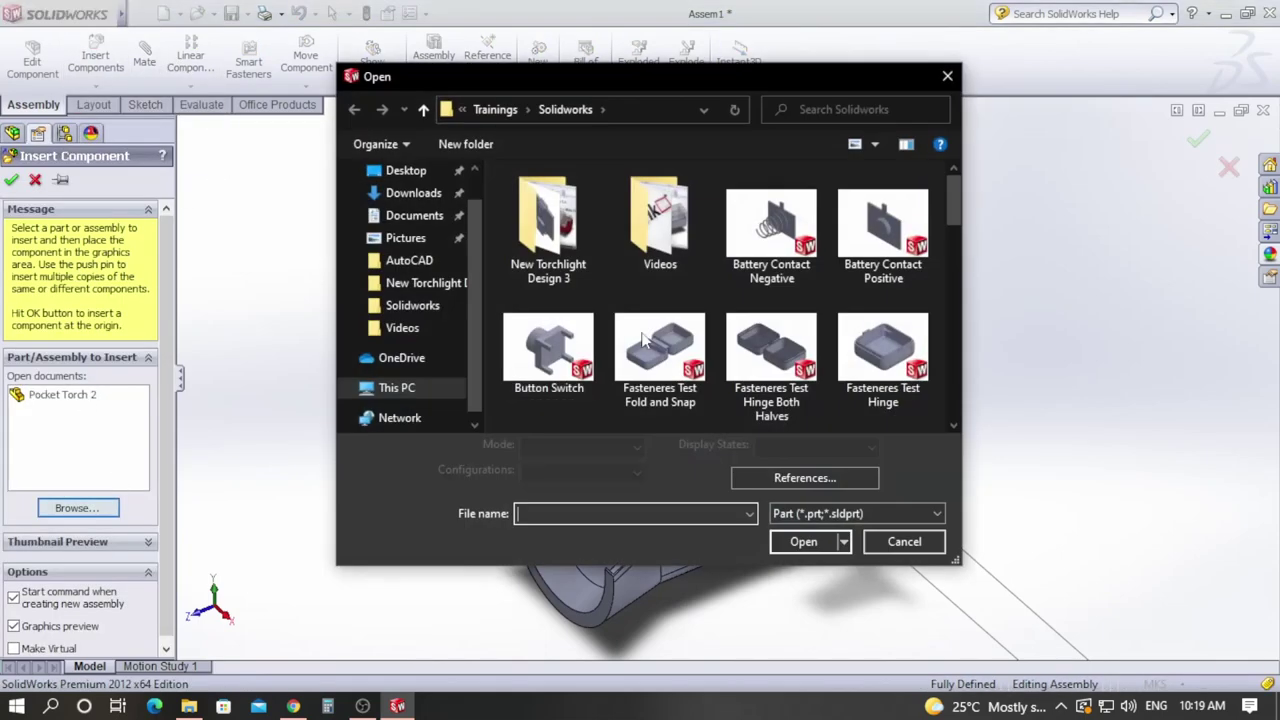
pyautogui.click(555, 380)
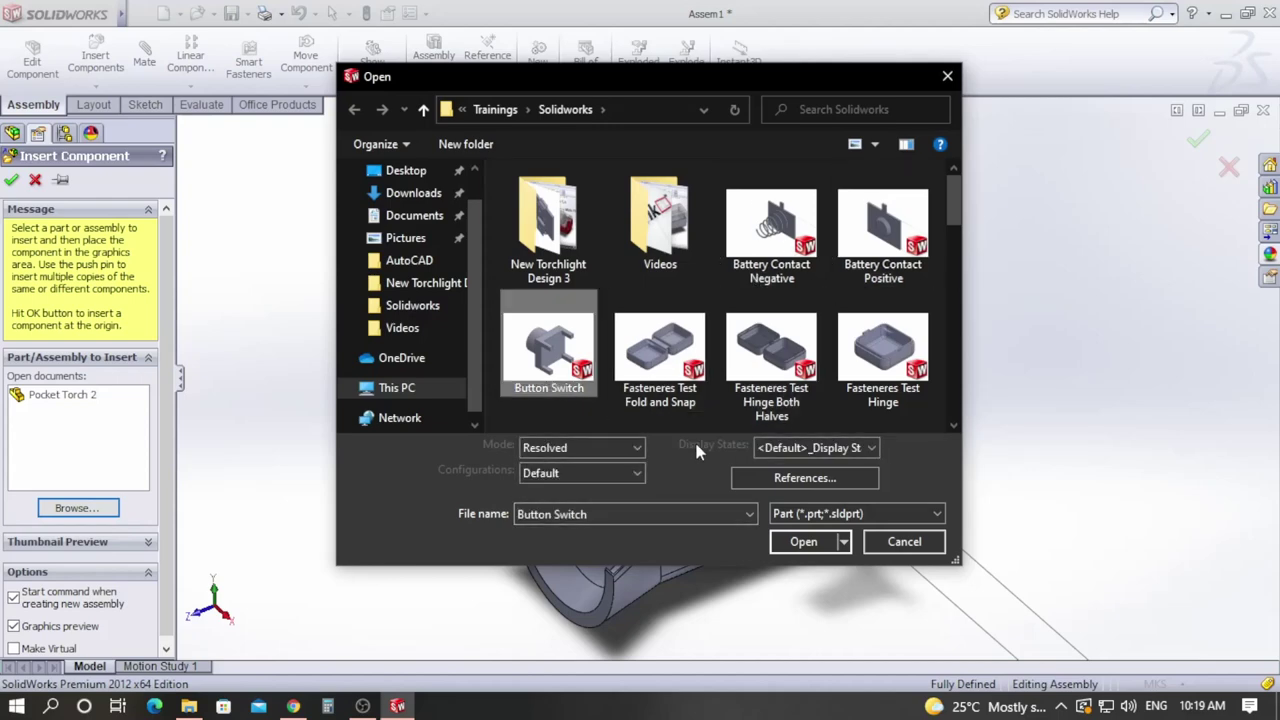
pyautogui.click(790, 542)
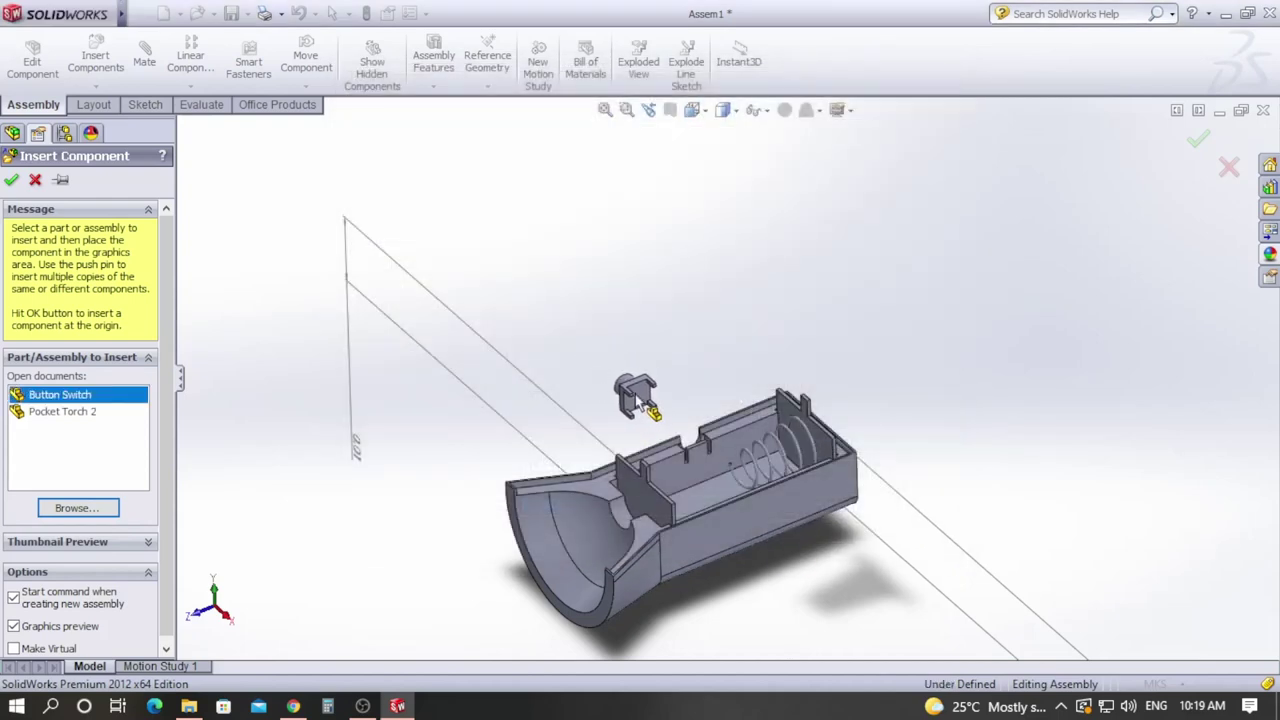
pyautogui.click(650, 395)
# Step: Examine the button switch's legs and cylinder against the semicircular notch and small slots in the bottom half's side wall
pyautogui.moveTo(646, 340); pyautogui.dragTo(672, 458, button='middle')
pyautogui.moveTo(903, 463); pyautogui.dragTo(610, 455, button='middle')
pyautogui.scroll(3, 714, 405)
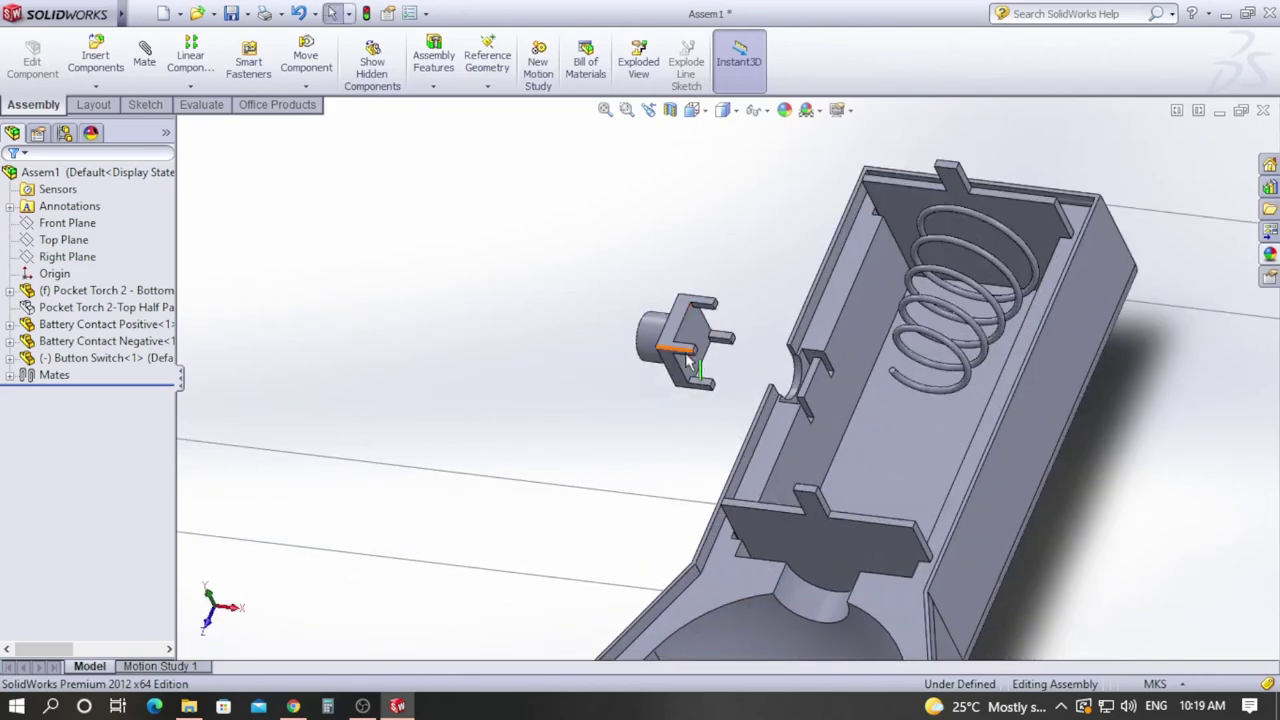
pyautogui.scroll(3, 730, 343)
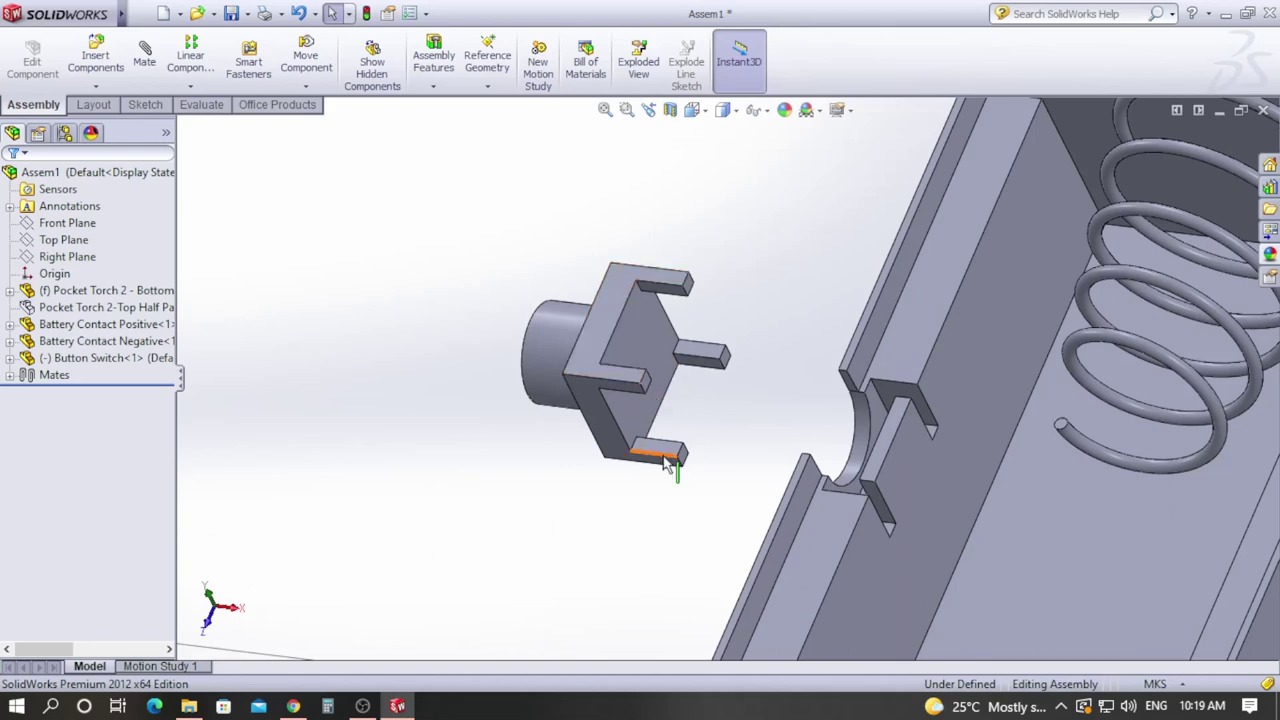
pyautogui.moveTo(599, 423); pyautogui.dragTo(571, 380, button='right')
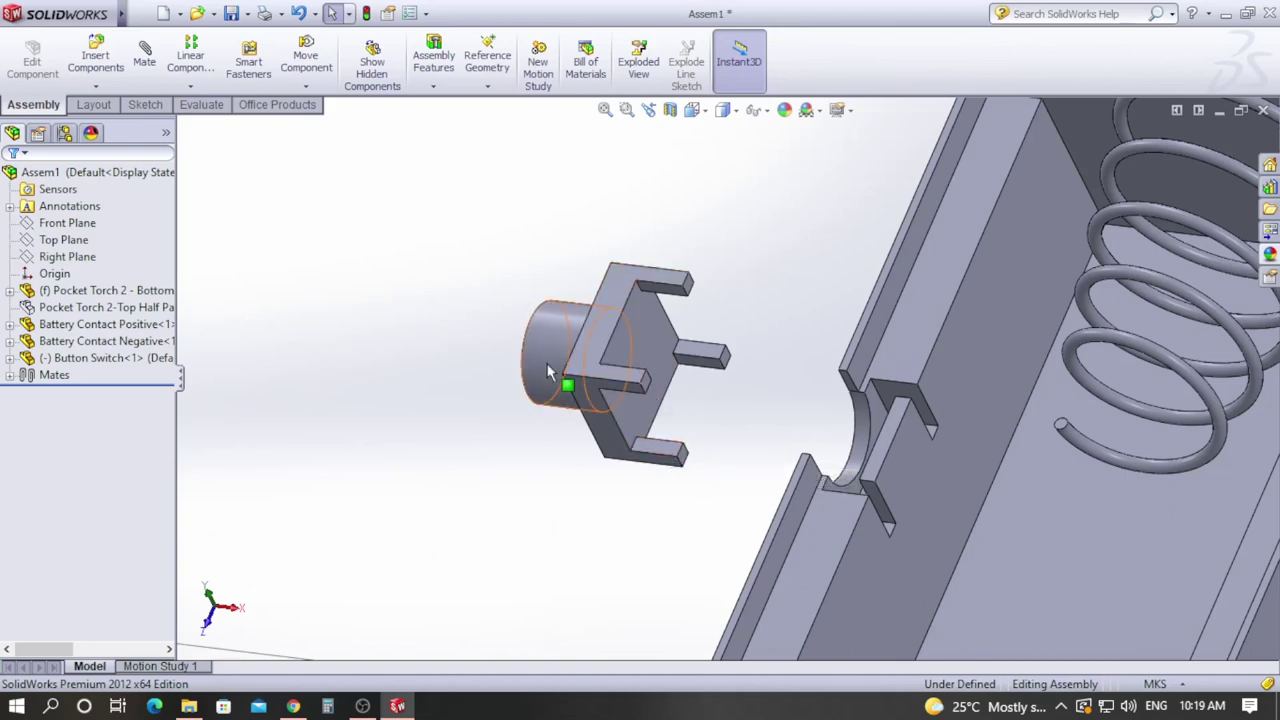
pyautogui.moveTo(547, 337)
pyautogui.mouseDown(button='middle')
pyautogui.moveTo(569, 345)
pyautogui.moveTo(534, 337)
pyautogui.mouseUp(button='middle')
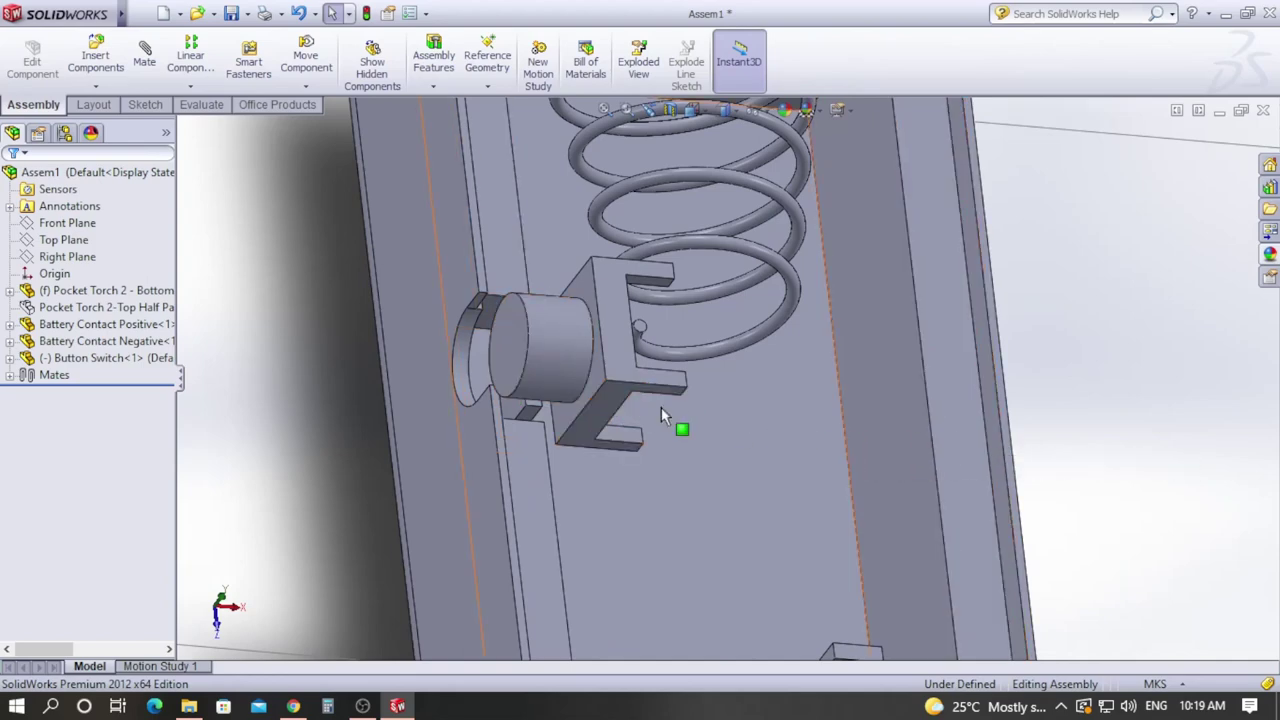
pyautogui.scroll(2, 614, 437)
pyautogui.moveTo(983, 431); pyautogui.dragTo(880, 405, button='middle')
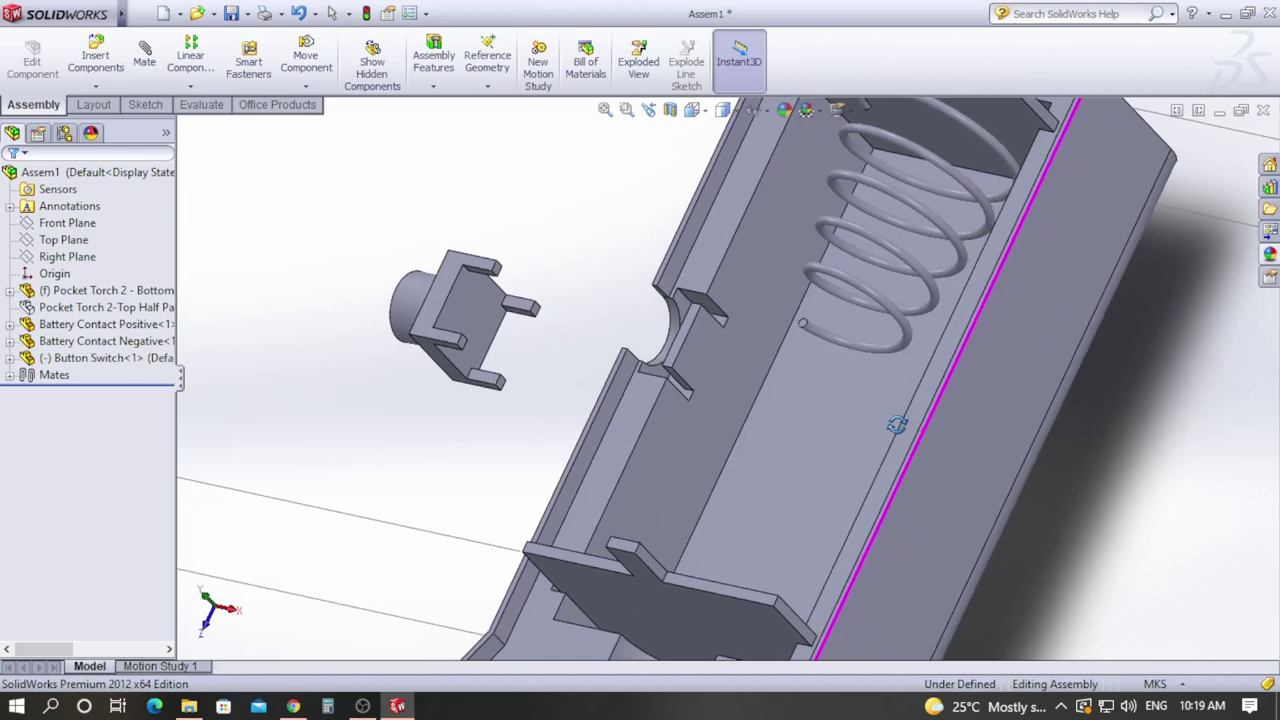
pyautogui.scroll(-5, 694, 331)
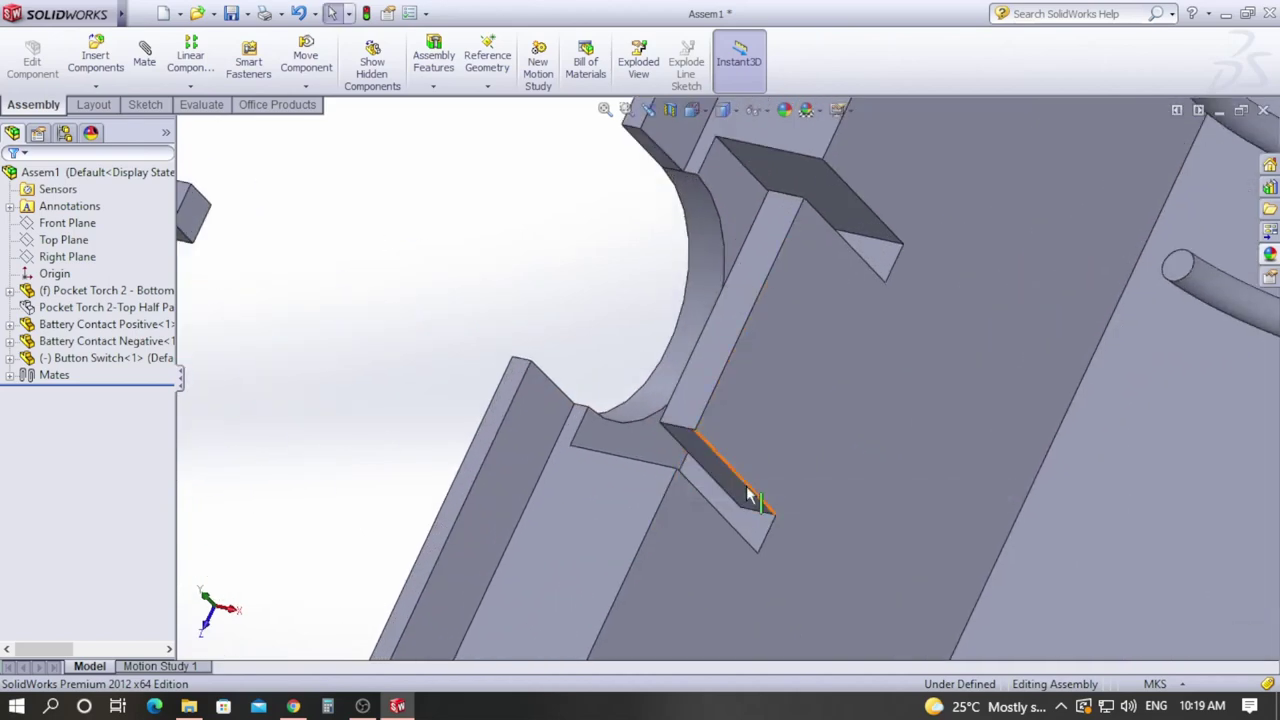
pyautogui.scroll(3, 658, 459)
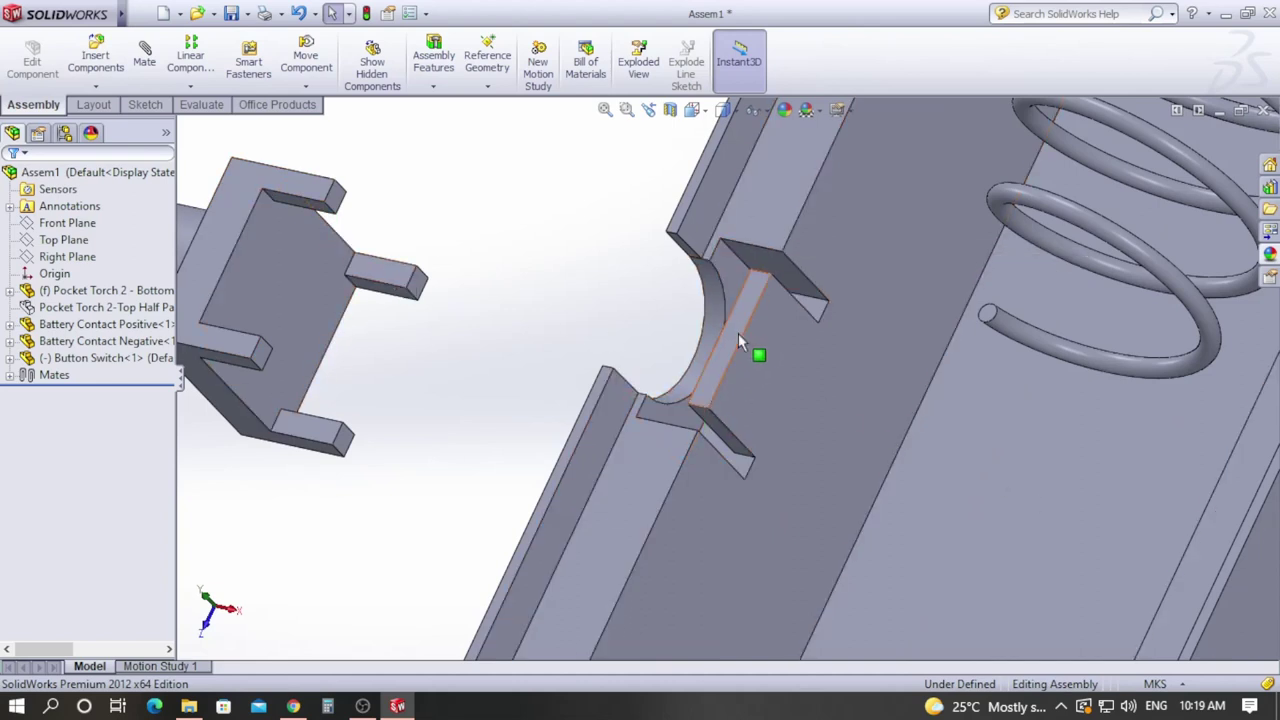
# Step: Add a concentric mate between the button switch's cylindrical face and the curved face of the semicircular notch in the bottom half's side wall
pyautogui.moveTo(309, 223); pyautogui.dragTo(650, 352, button='middle')
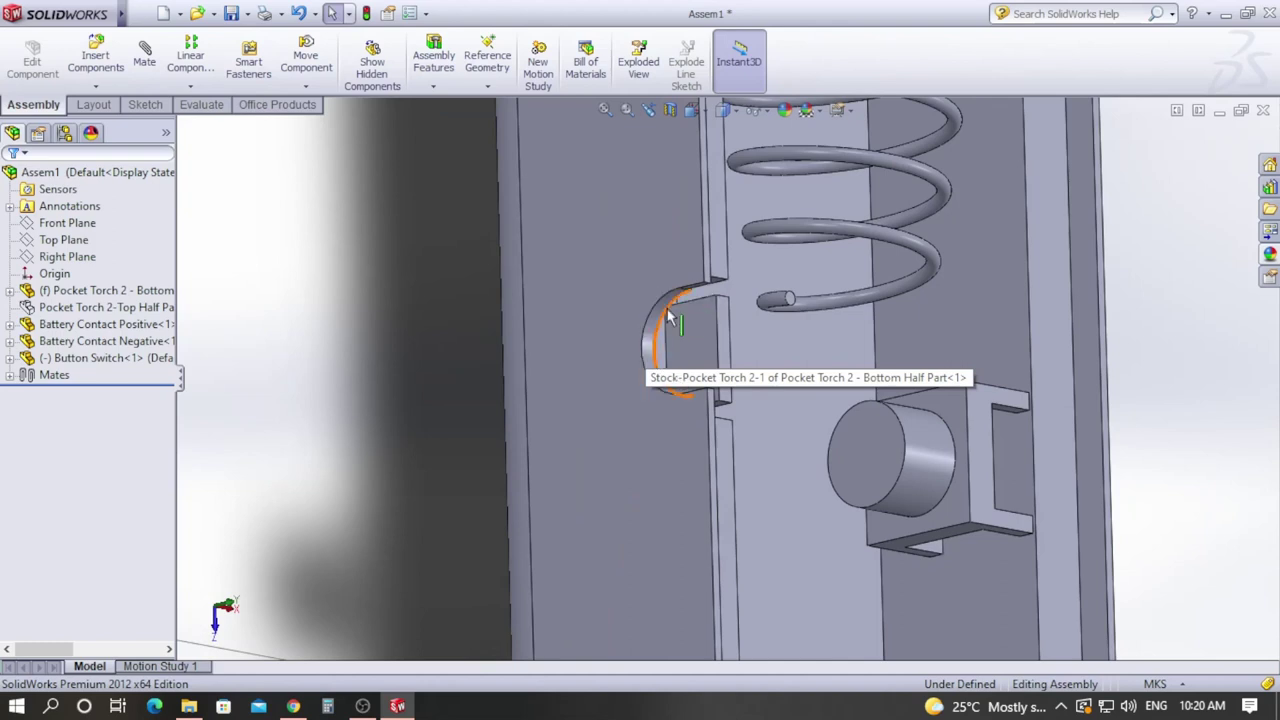
pyautogui.scroll(-2, 662, 366)
pyautogui.click(646, 414)
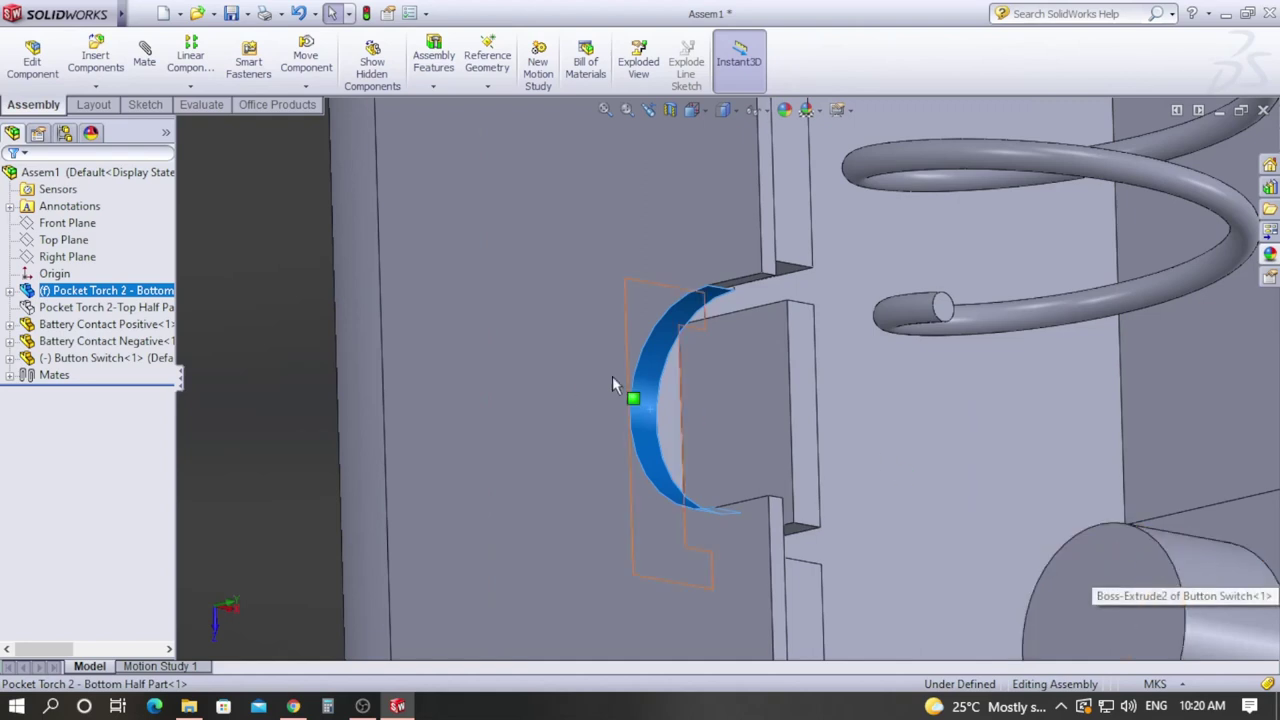
pyautogui.scroll(4, 669, 393)
pyautogui.scroll(5, 544, 398)
pyautogui.click(403, 306)
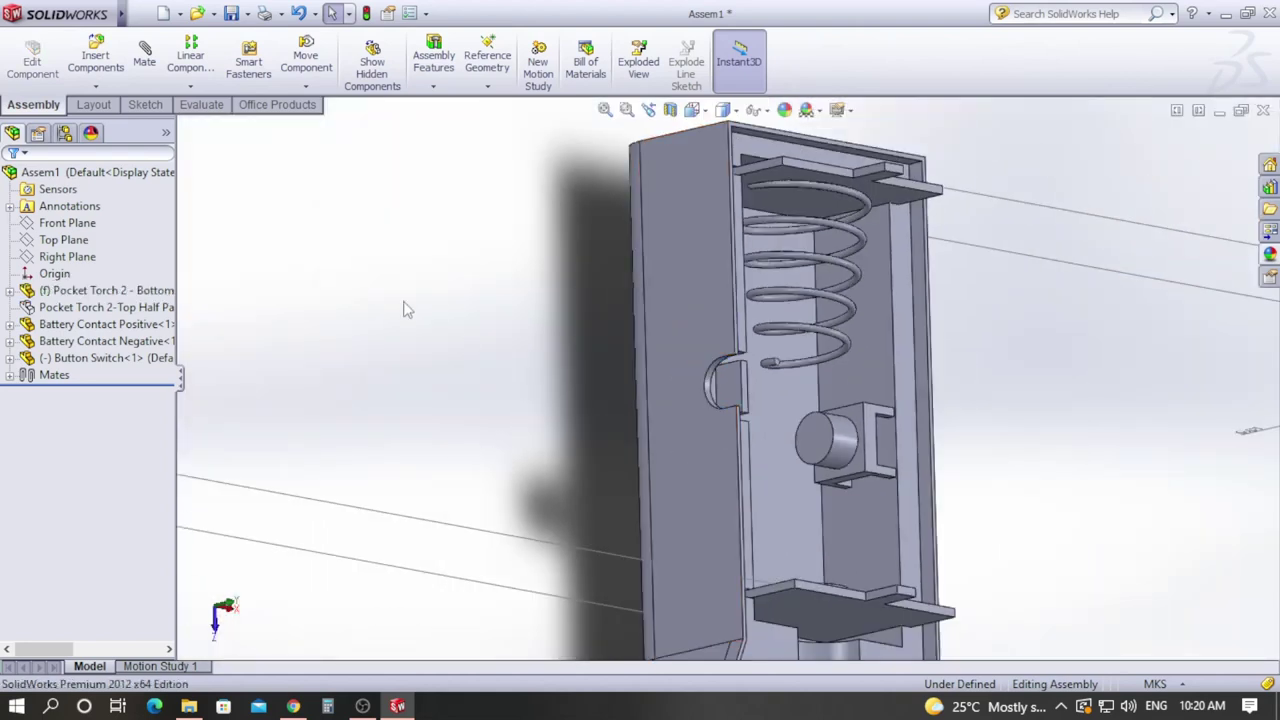
pyautogui.click(145, 58)
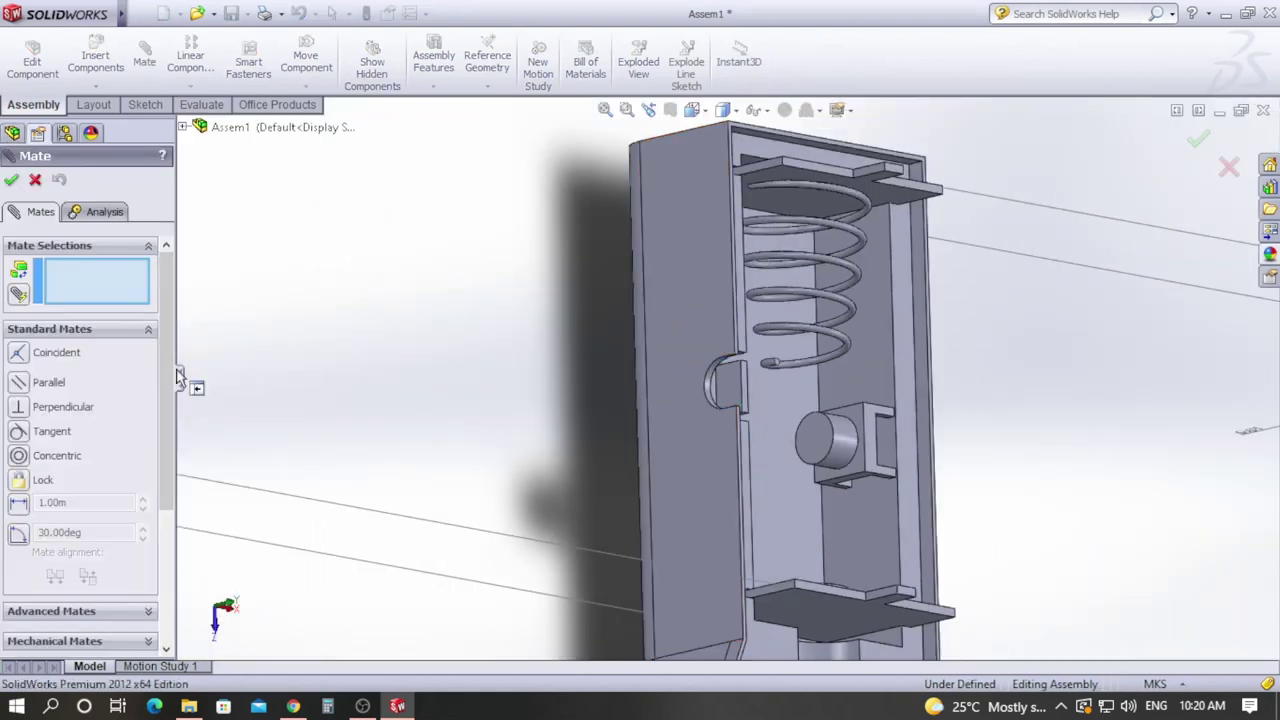
pyautogui.scroll(-4, 820, 440)
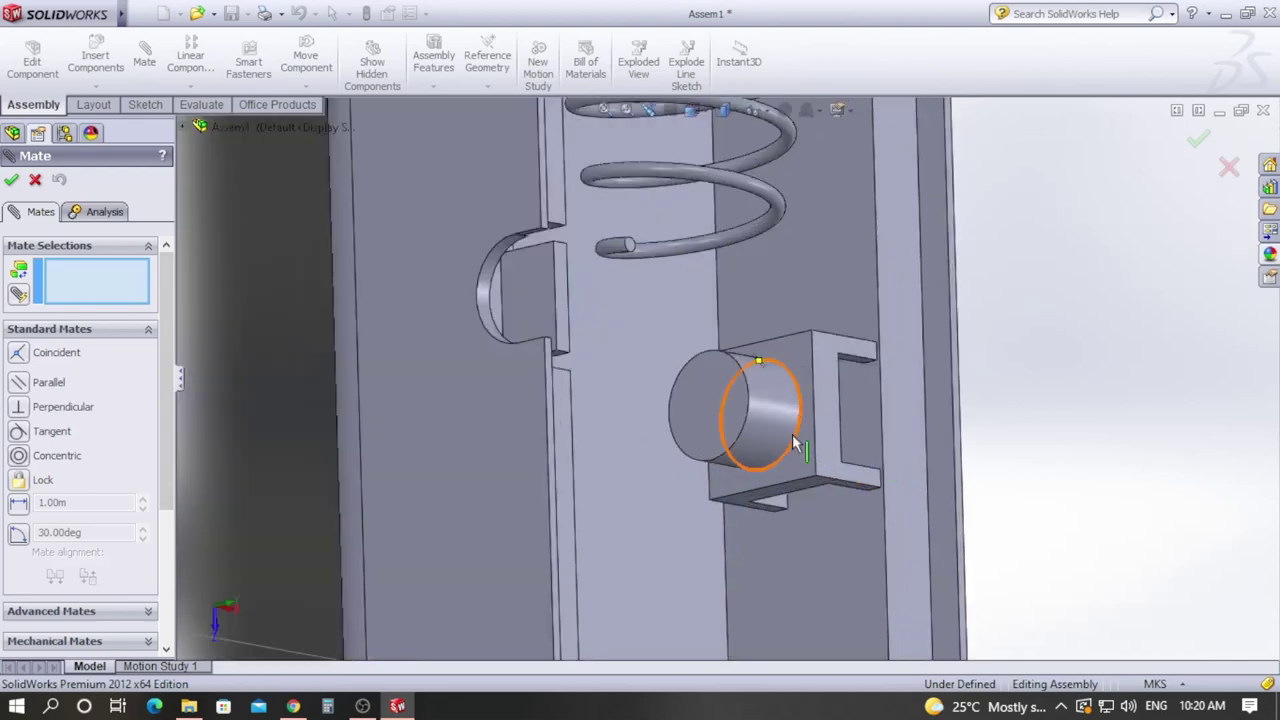
pyautogui.click(785, 425)
pyautogui.scroll(-5, 477, 290)
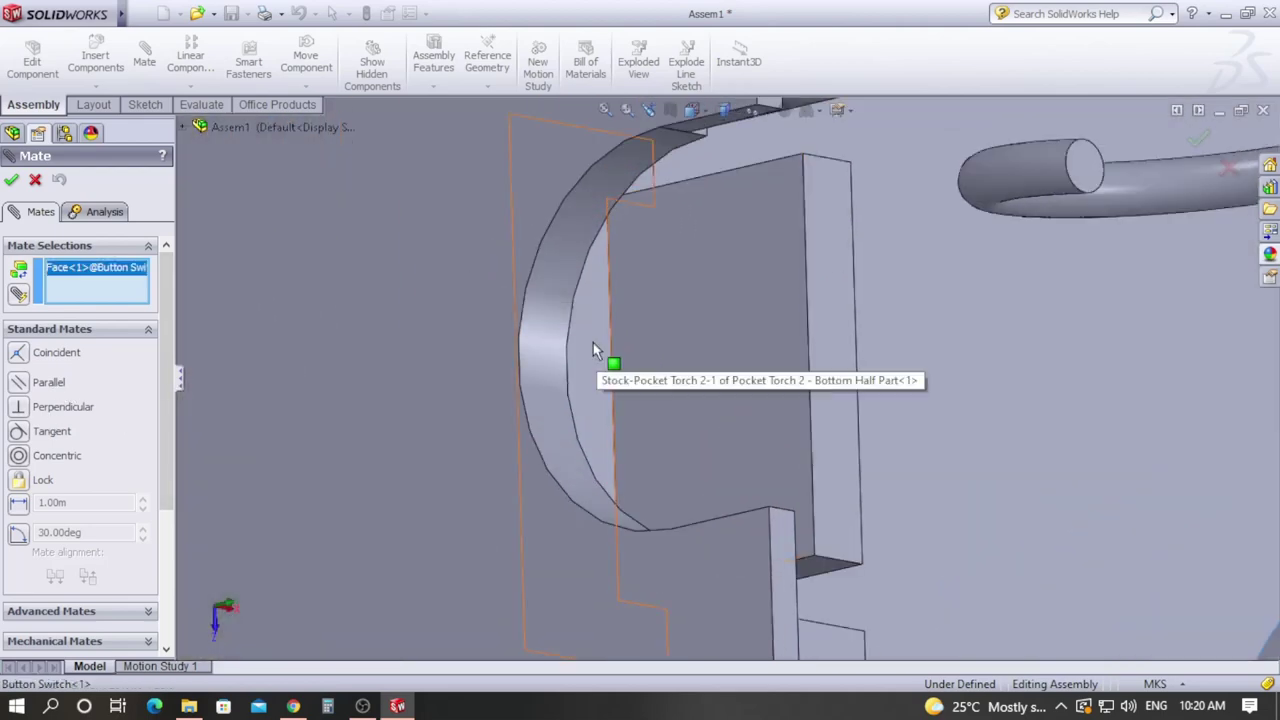
pyautogui.click(533, 335)
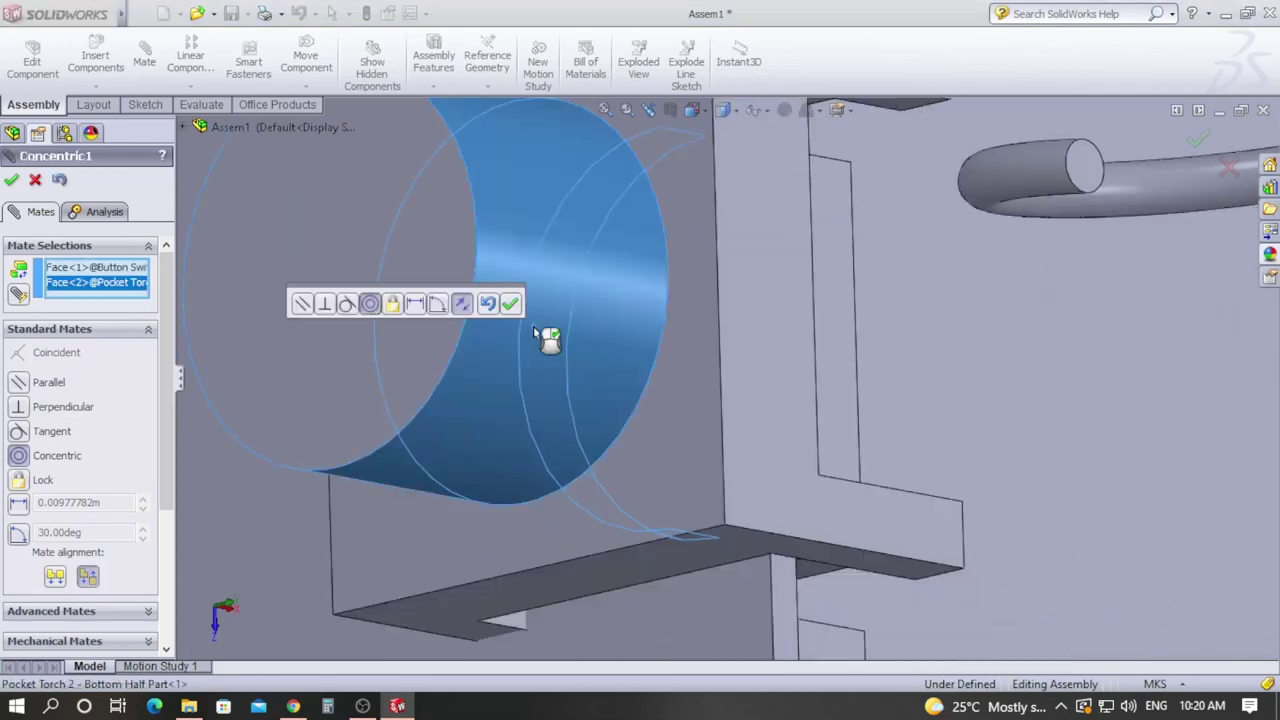
pyautogui.scroll(4, 540, 340)
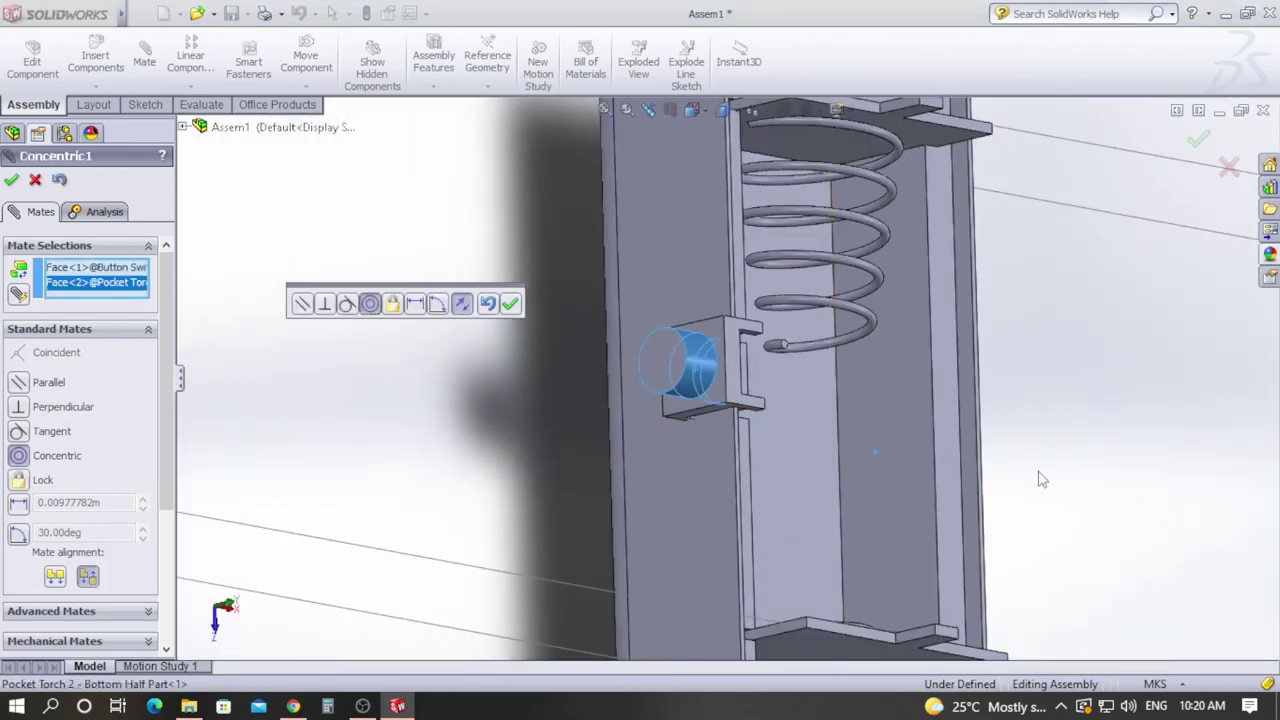
pyautogui.hotkey('ctrl', '7')
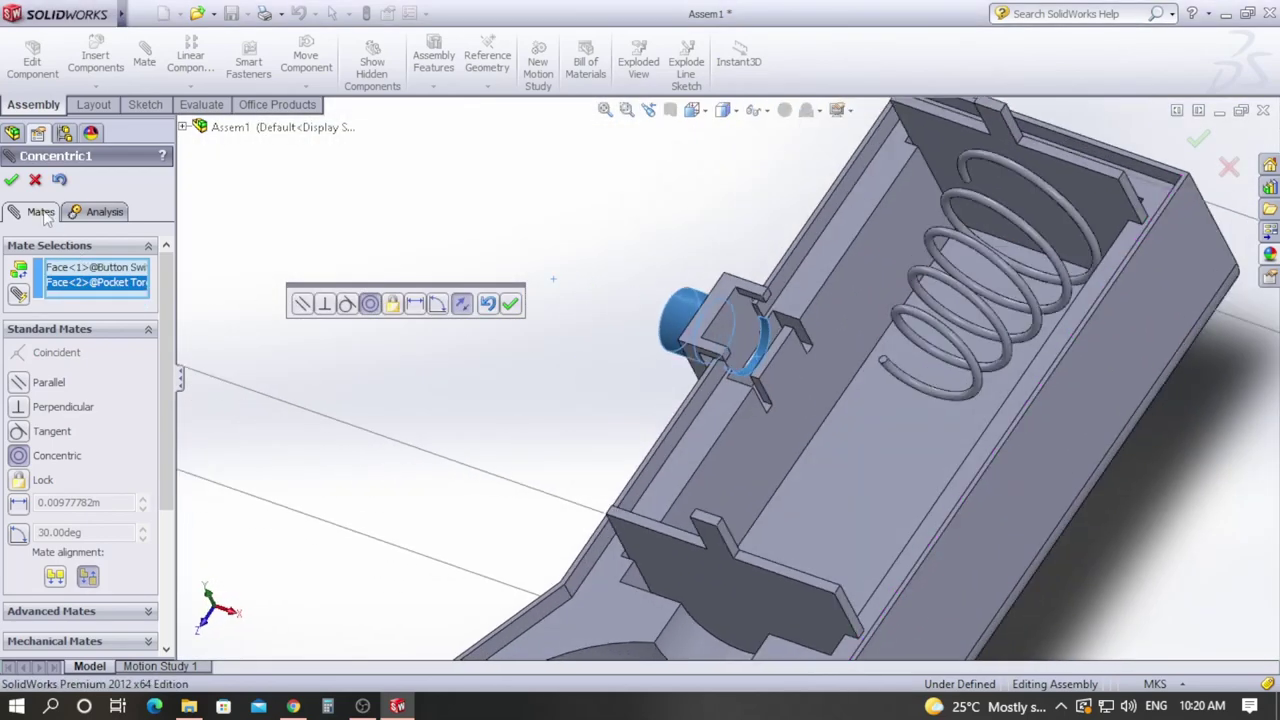
pyautogui.click(11, 181)
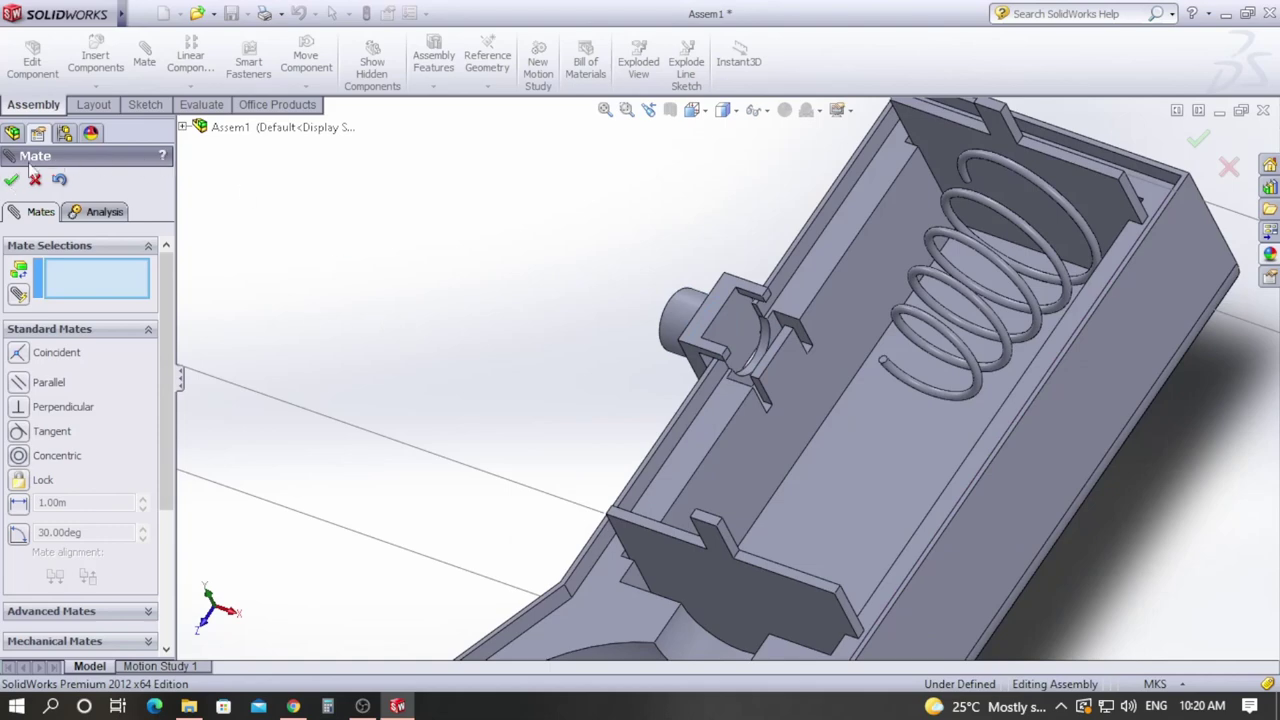
# Step: Add a coincident mate between the bottom half's slot face around the notch and the button switch's flat face surrounding its cylinder, and finish mating
pyautogui.scroll(-6, 755, 352)
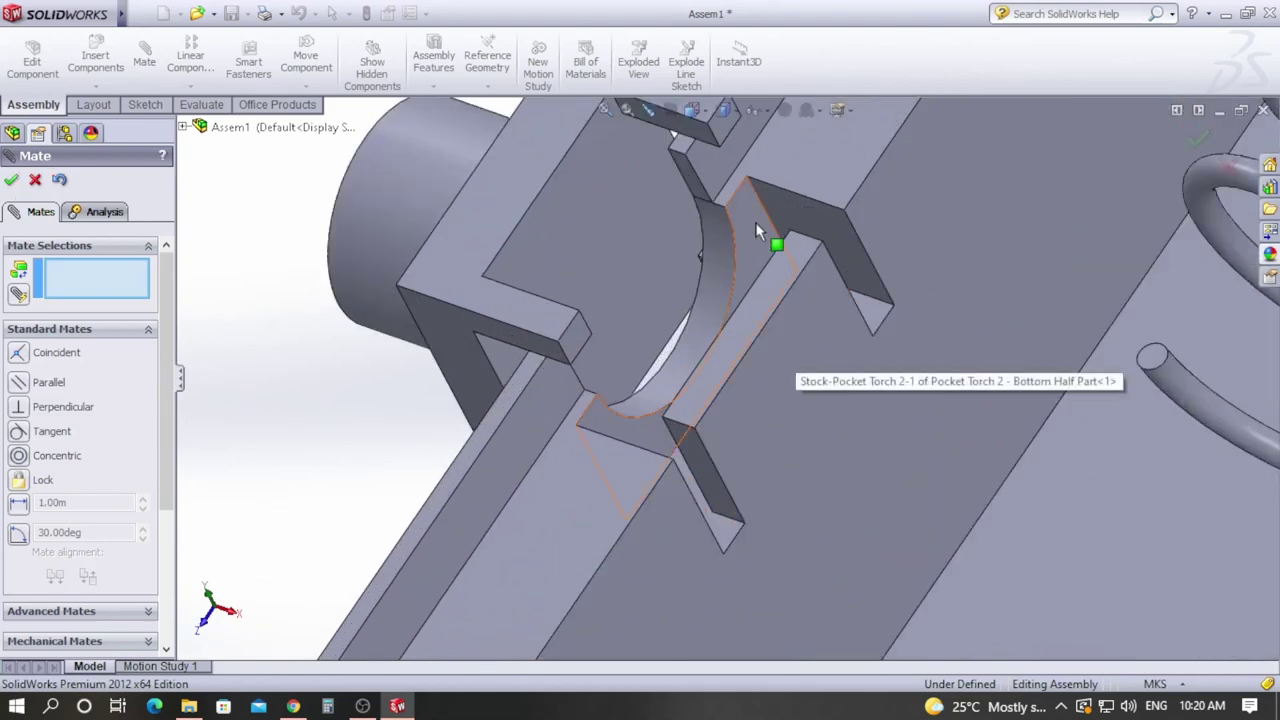
pyautogui.click(752, 250)
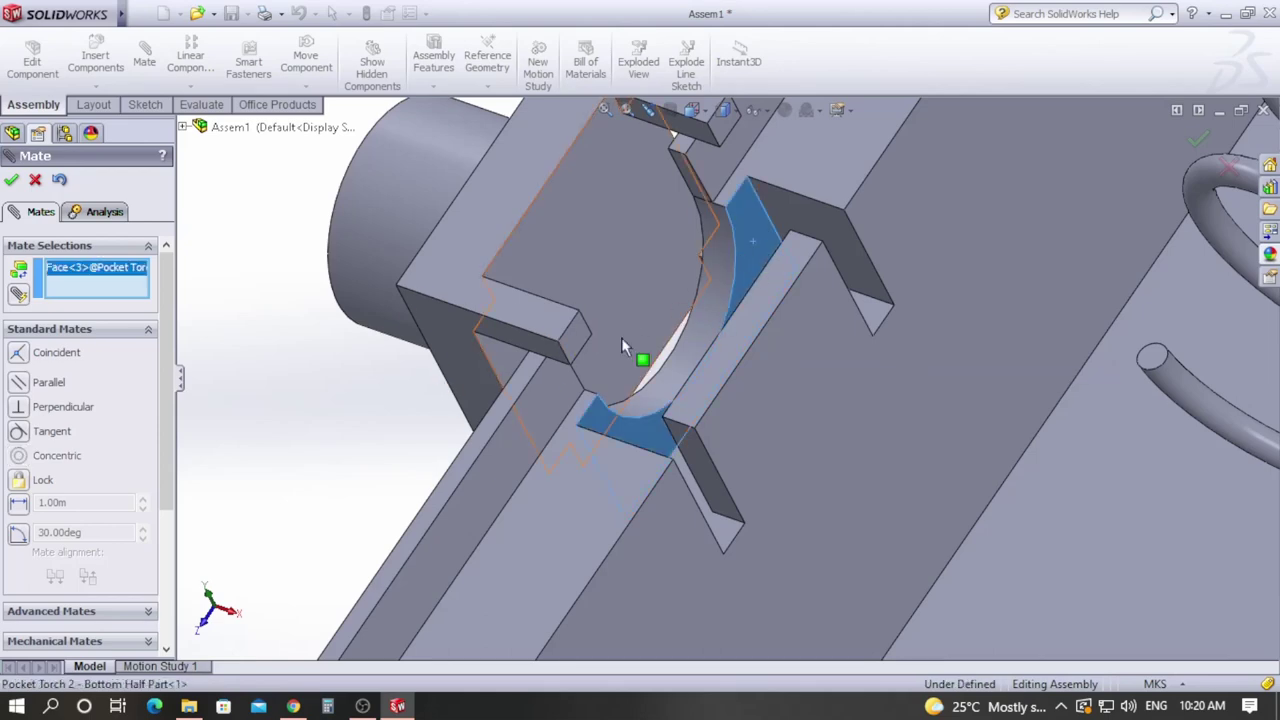
pyautogui.moveTo(434, 421); pyautogui.dragTo(545, 473, button='middle')
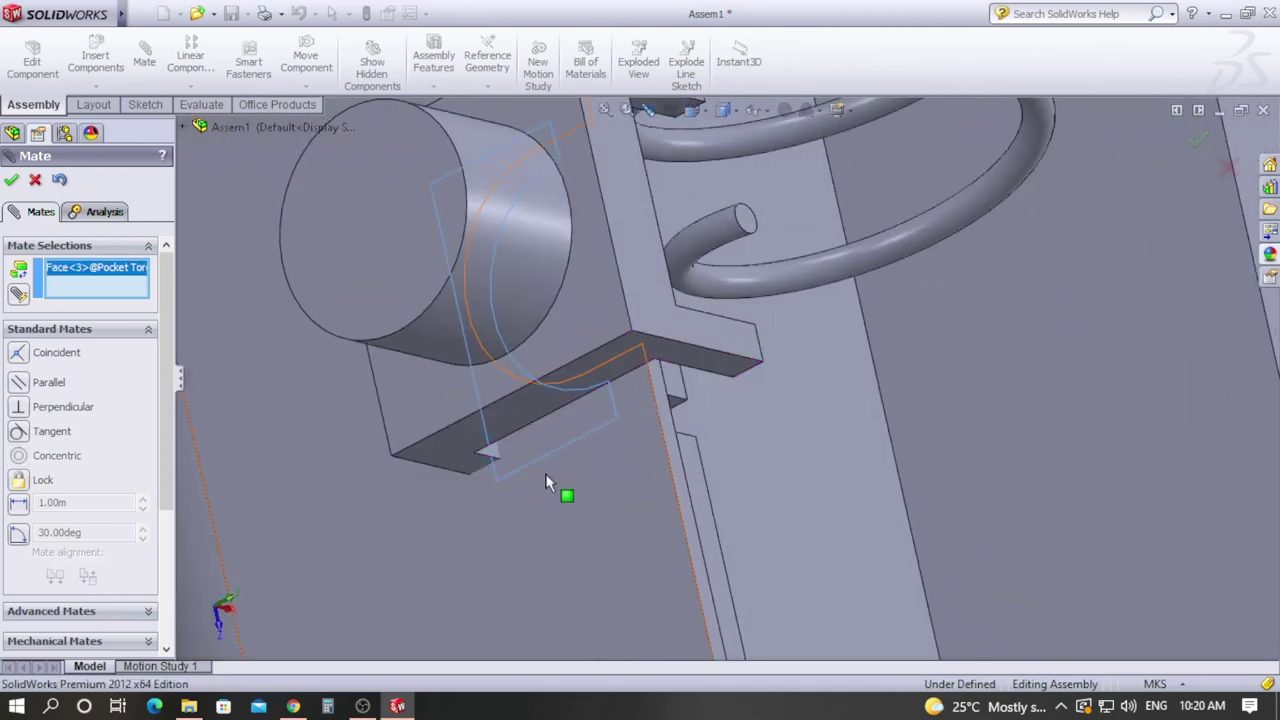
pyautogui.click(575, 330)
pyautogui.moveTo(830, 514); pyautogui.dragTo(738, 335, button='middle')
pyautogui.scroll(3, 830, 527)
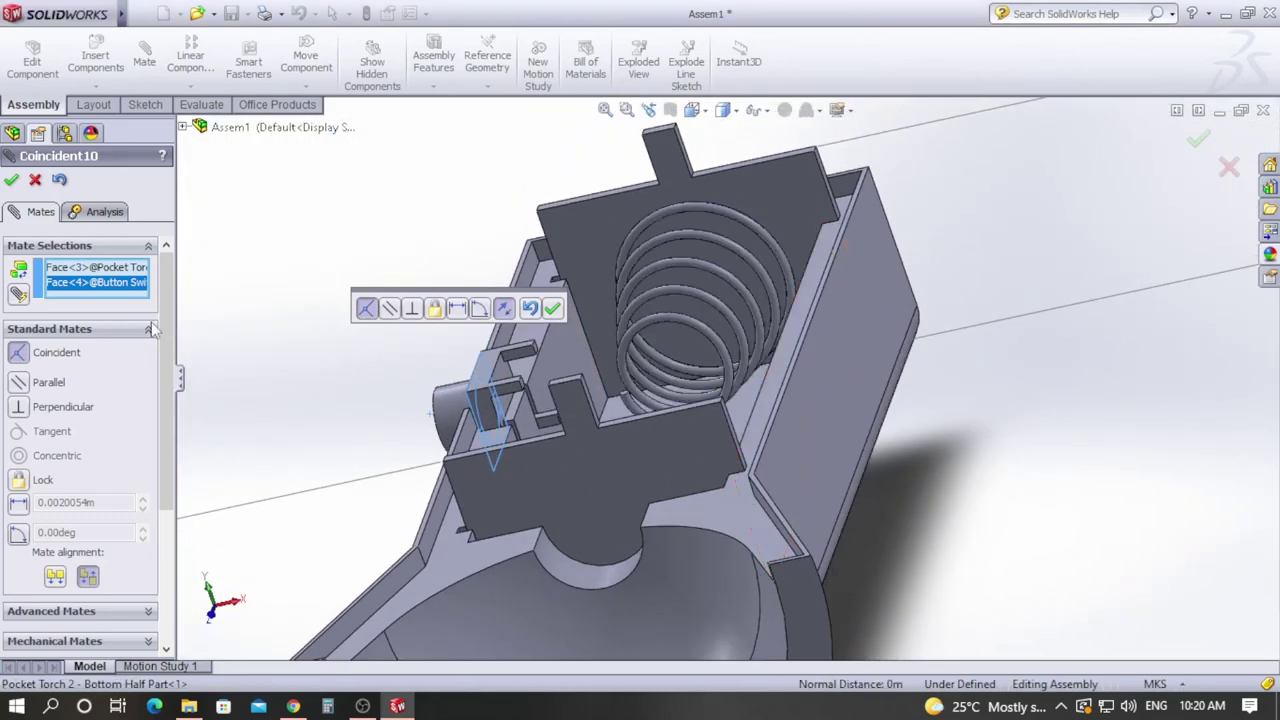
pyautogui.click(11, 180)
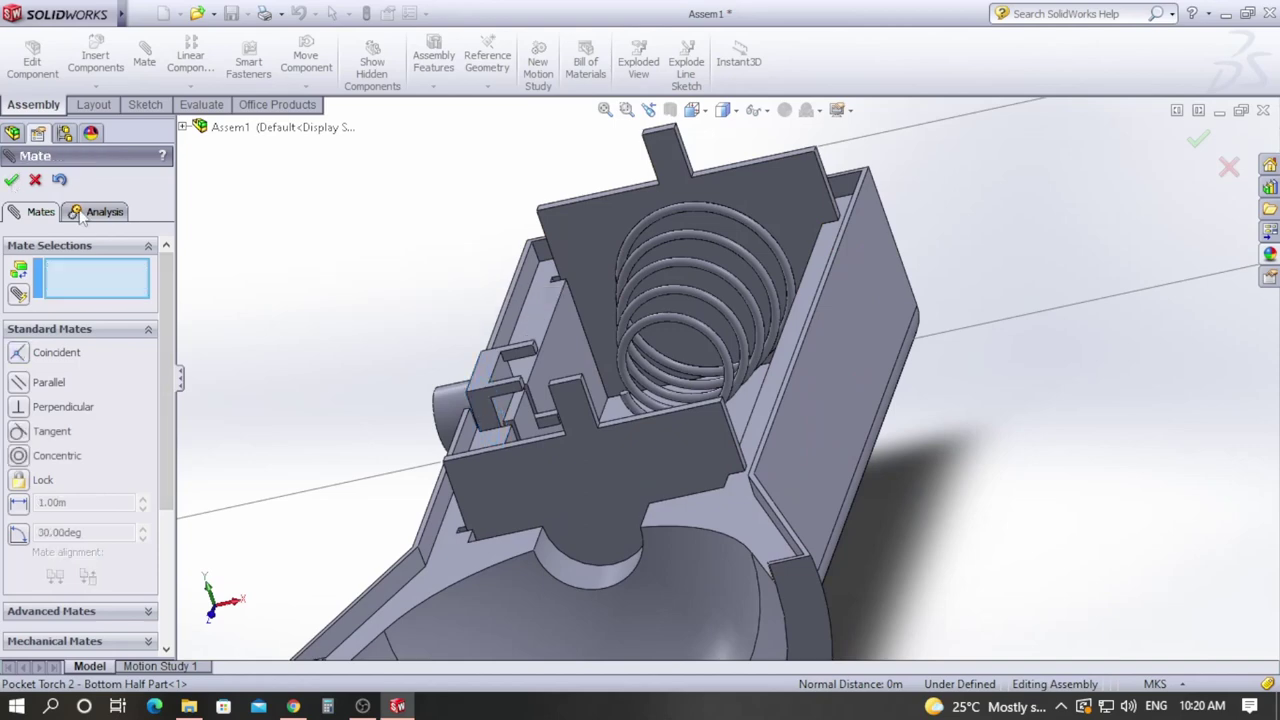
pyautogui.click(34, 180)
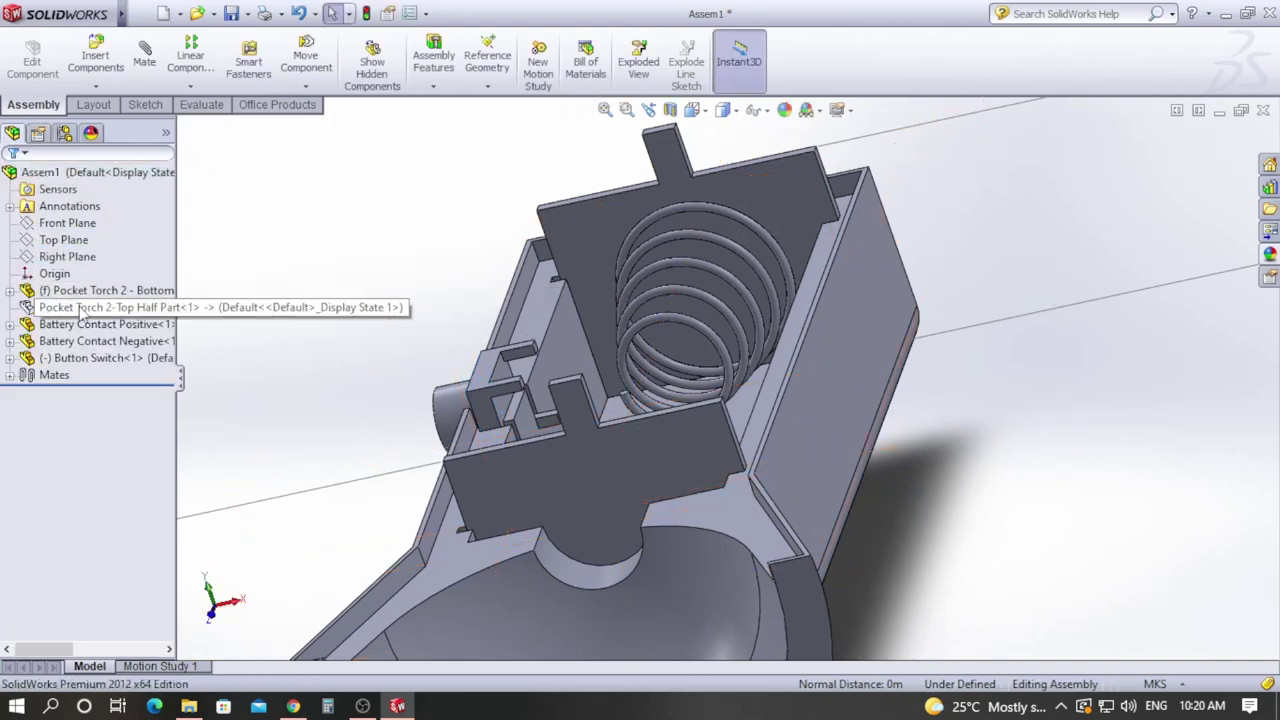
pyautogui.click(85, 308)
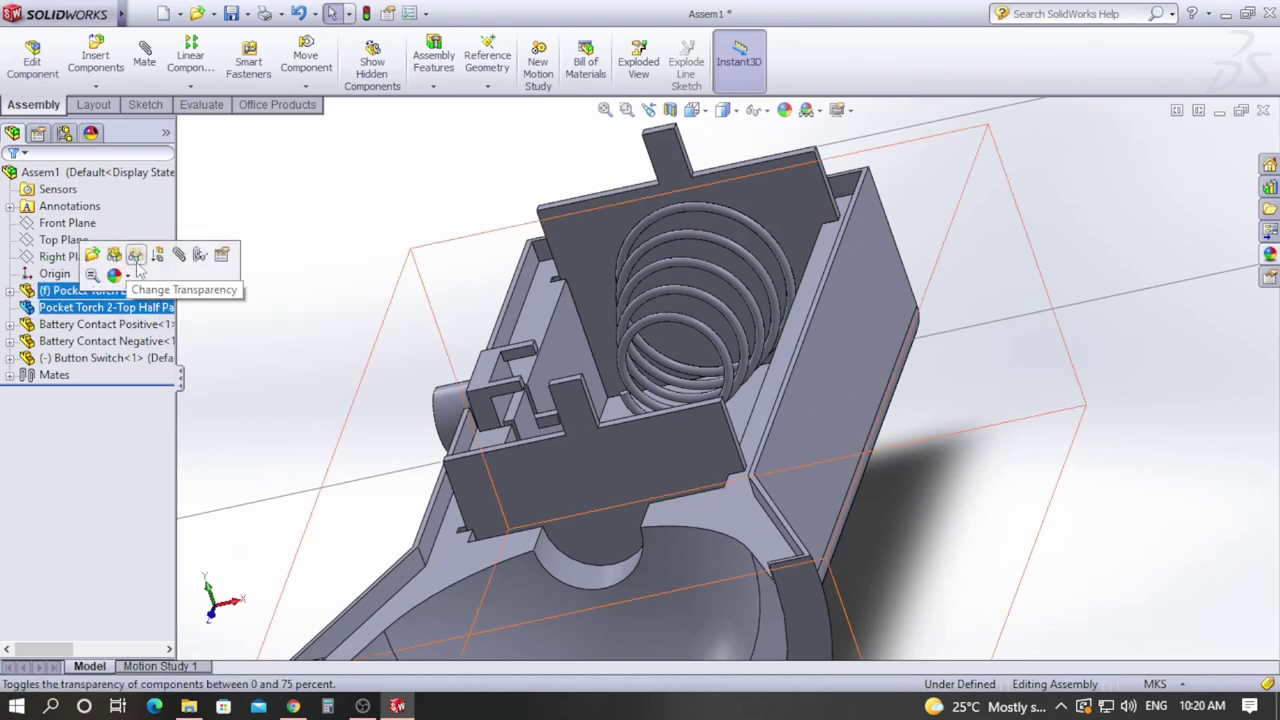
pyautogui.click(136, 257)
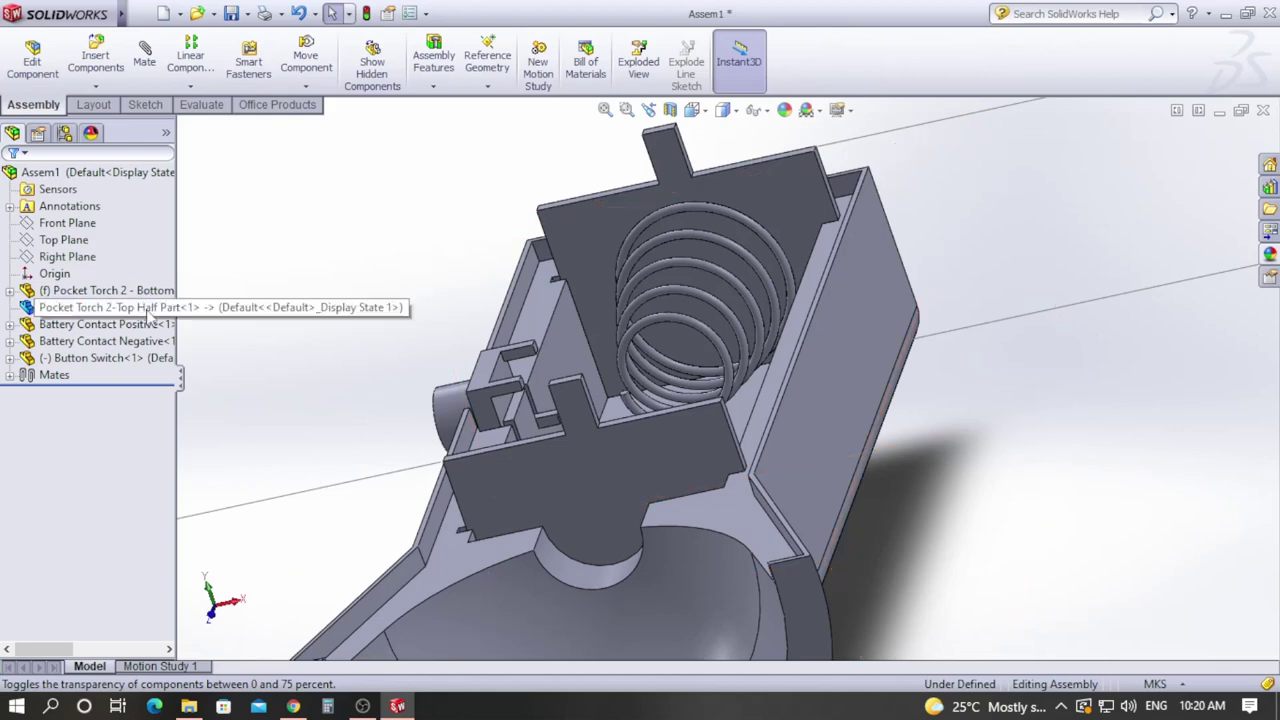
pyautogui.keyDown('shift'); pyautogui.click(140, 312); pyautogui.keyUp('shift')
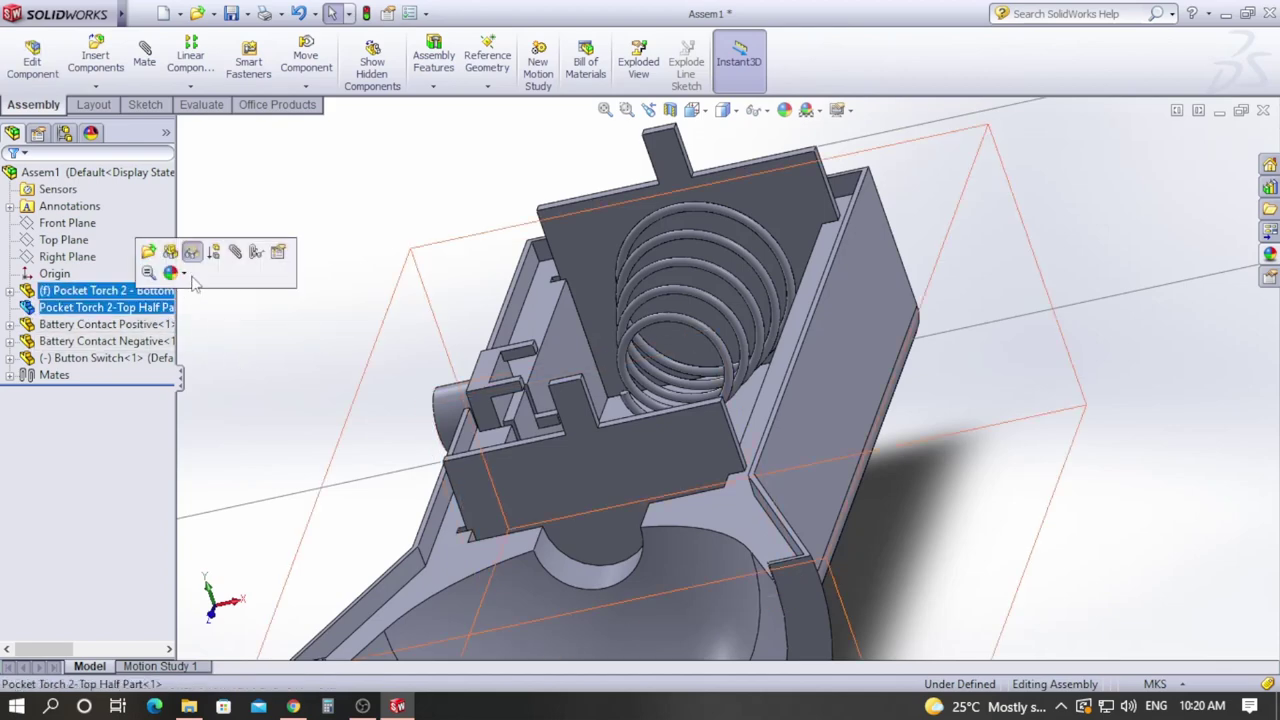
pyautogui.click(199, 259)
# Step: Show the hidden top half part and examine the closed torch from the button side, the front and the rear
pyautogui.keyDown('shift'); pyautogui.click(140, 307); pyautogui.keyUp('shift')
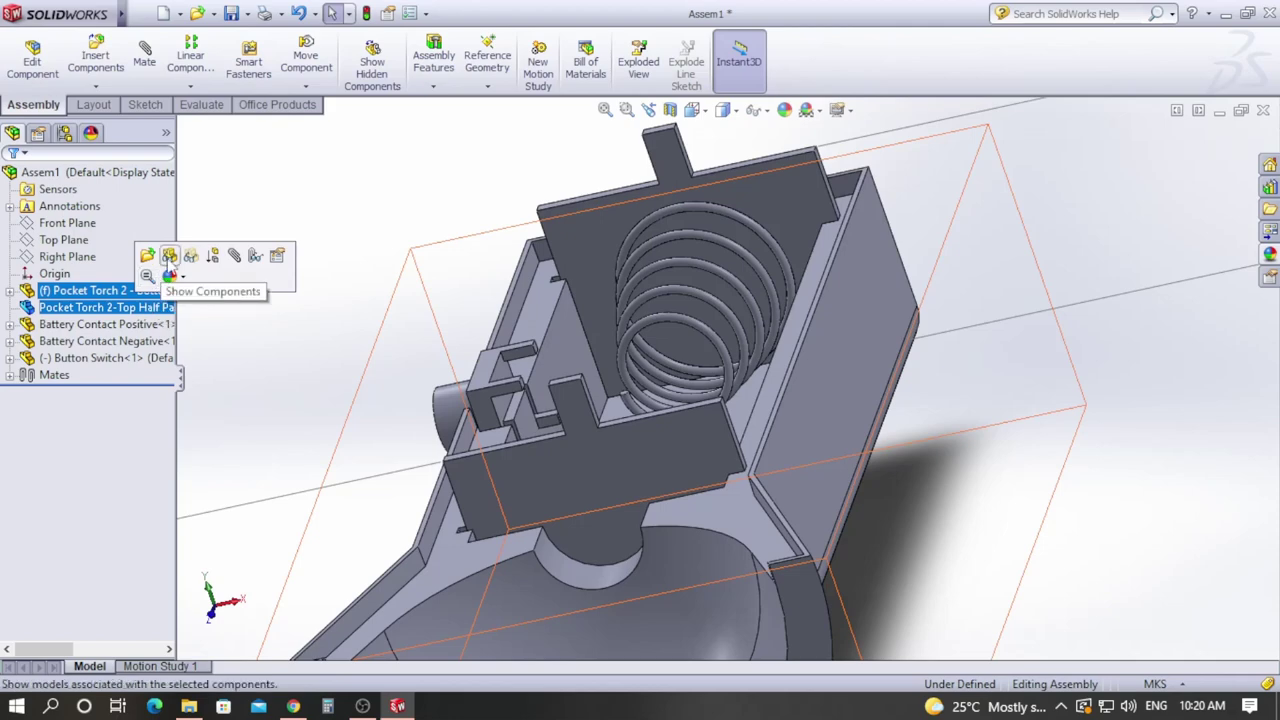
pyautogui.click(170, 257)
pyautogui.moveTo(983, 565); pyautogui.dragTo(1024, 477, button='middle')
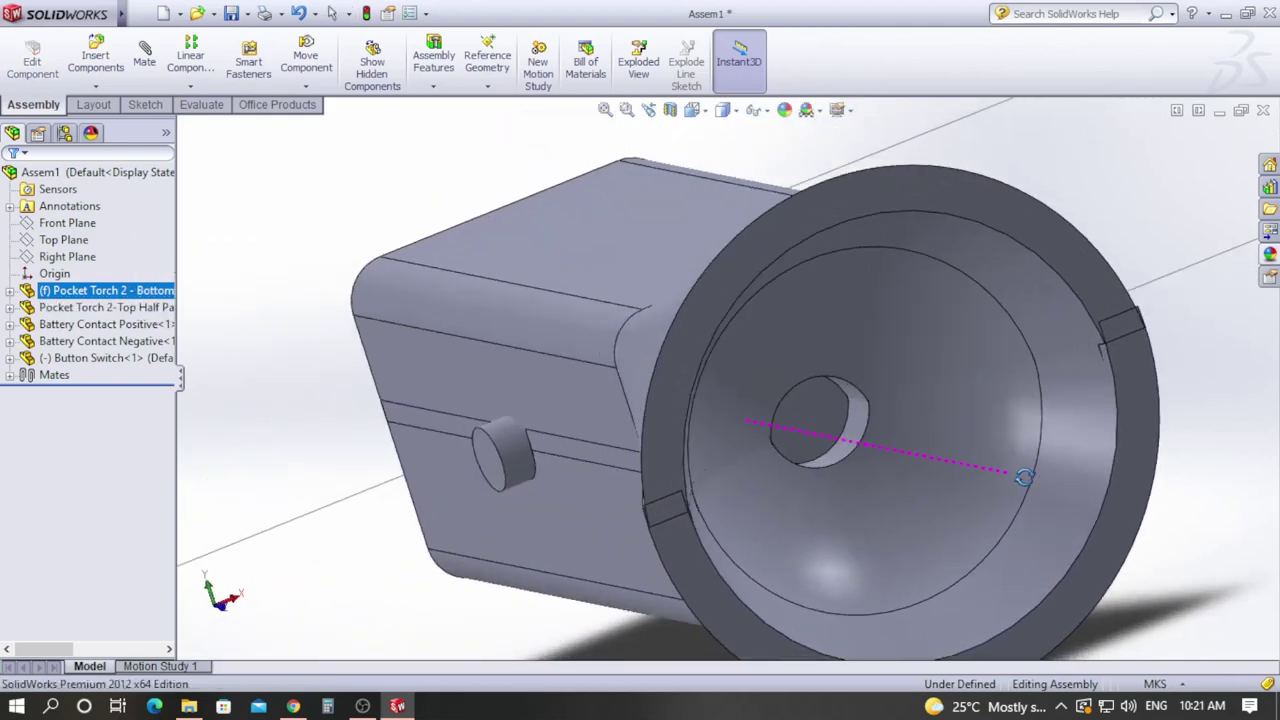
pyautogui.moveTo(350, 425); pyautogui.dragTo(947, 467, button='middle')
pyautogui.scroll(2, 947, 467)
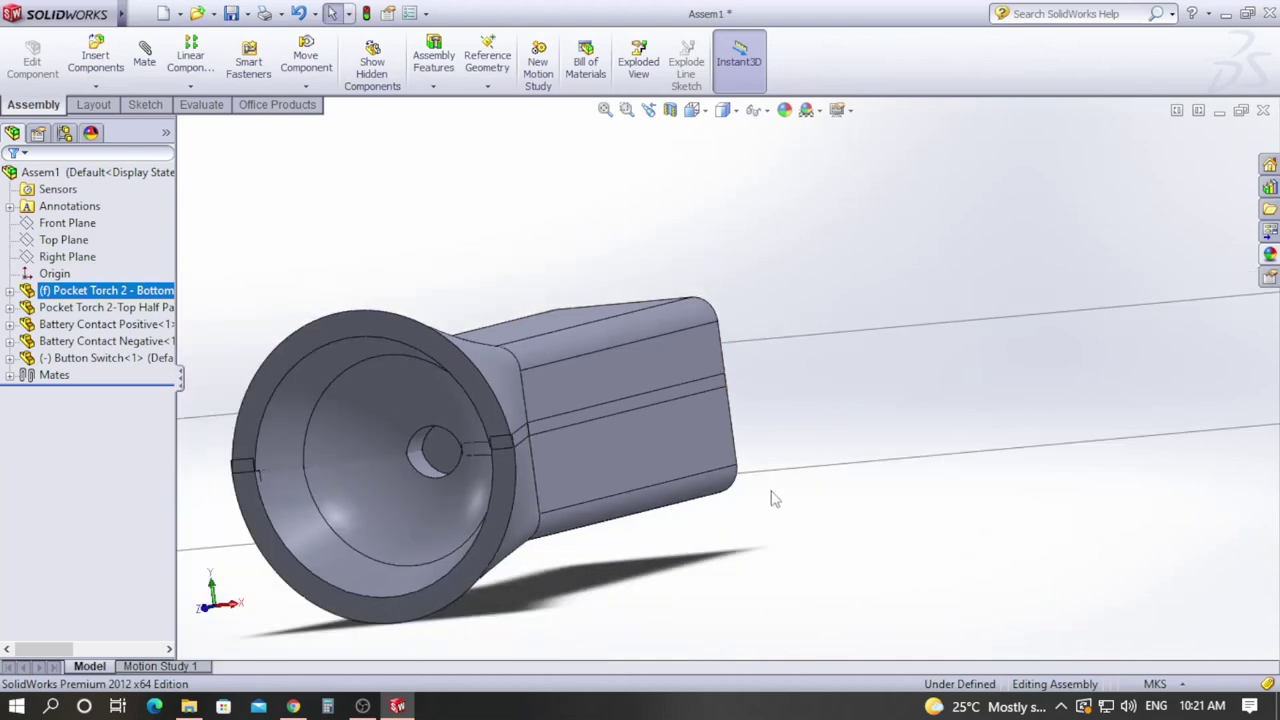
pyautogui.moveTo(770, 500); pyautogui.dragTo(630, 545, button='middle')
# Step: Delete the Coincident3 mate between the rim faces of the two torch halves and lift the top half clear of the bottom half
pyautogui.click(36, 380)
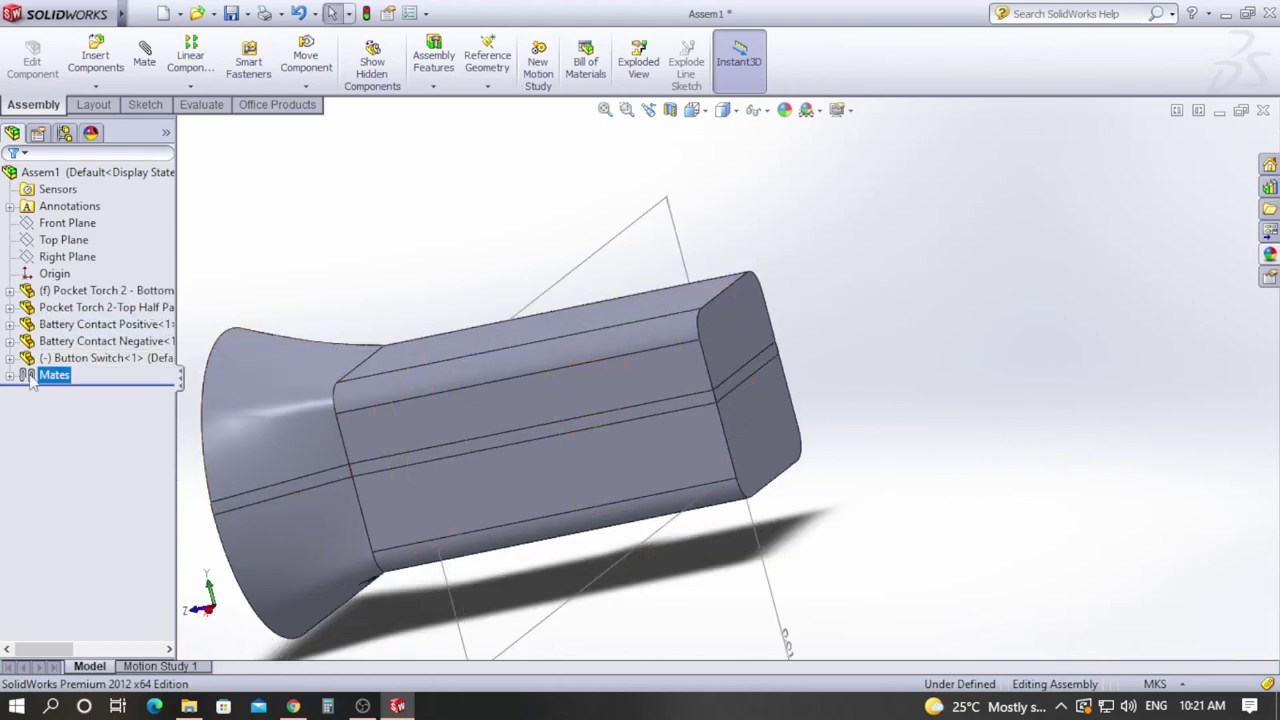
pyautogui.click(9, 375)
pyautogui.click(85, 410)
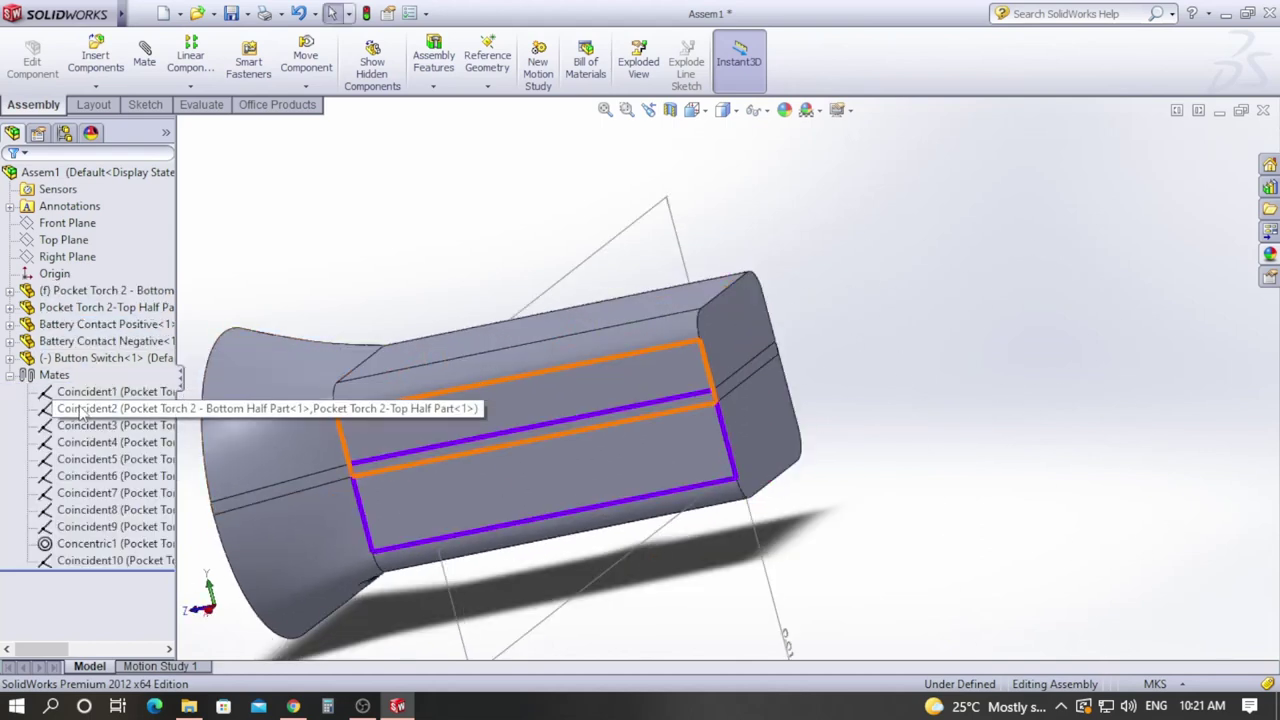
pyautogui.click(99, 416)
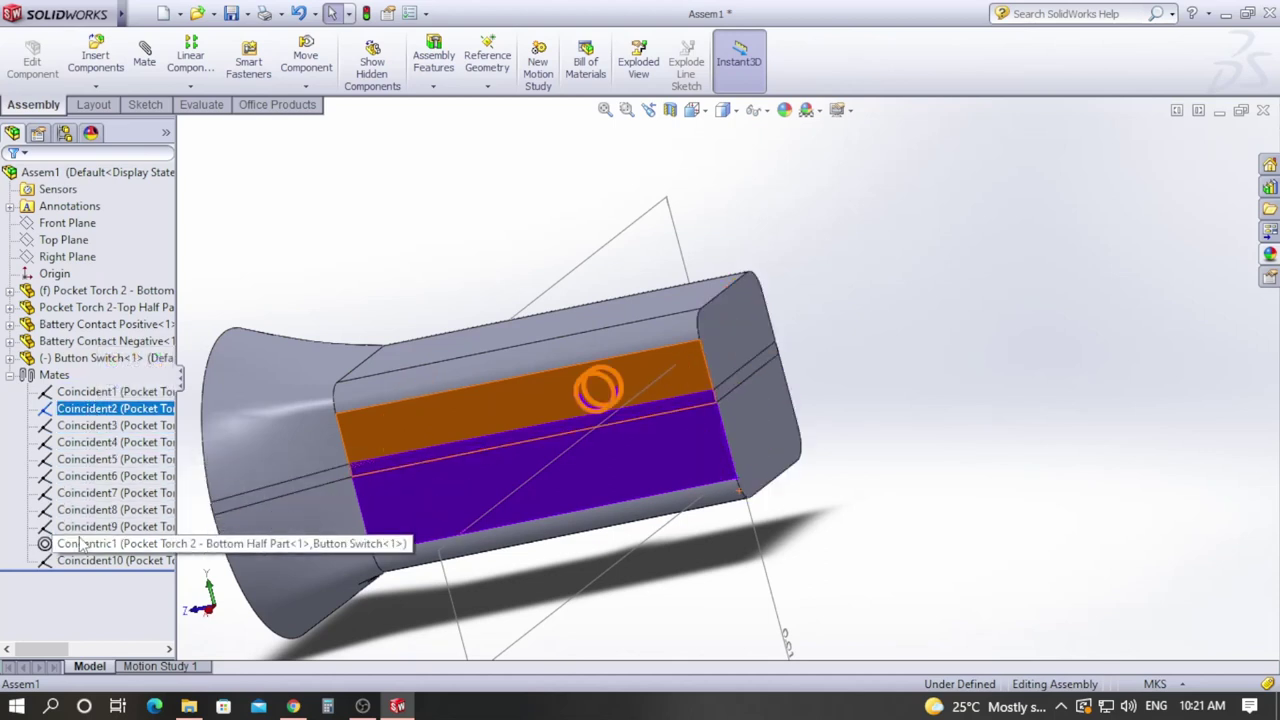
pyautogui.click(97, 392)
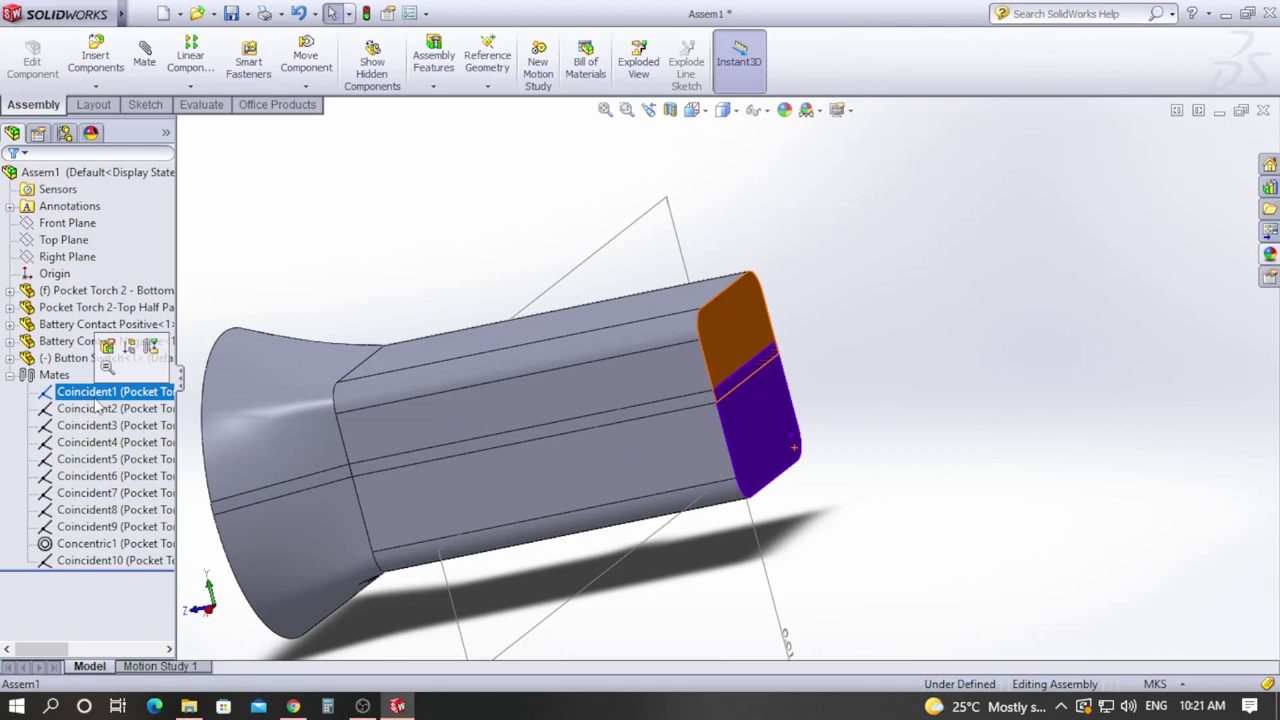
pyautogui.keyDown('ctrl'); pyautogui.click(100, 409); pyautogui.keyUp('ctrl')
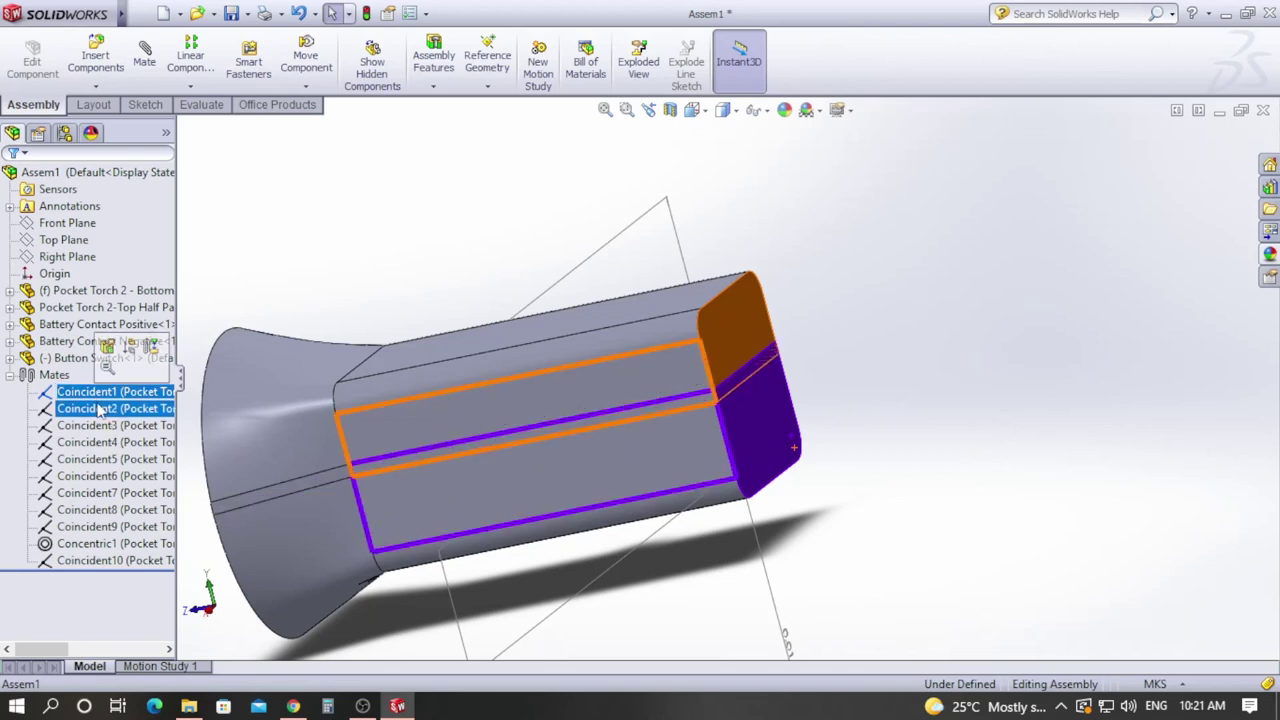
pyautogui.click(100, 409)
pyautogui.click(103, 425)
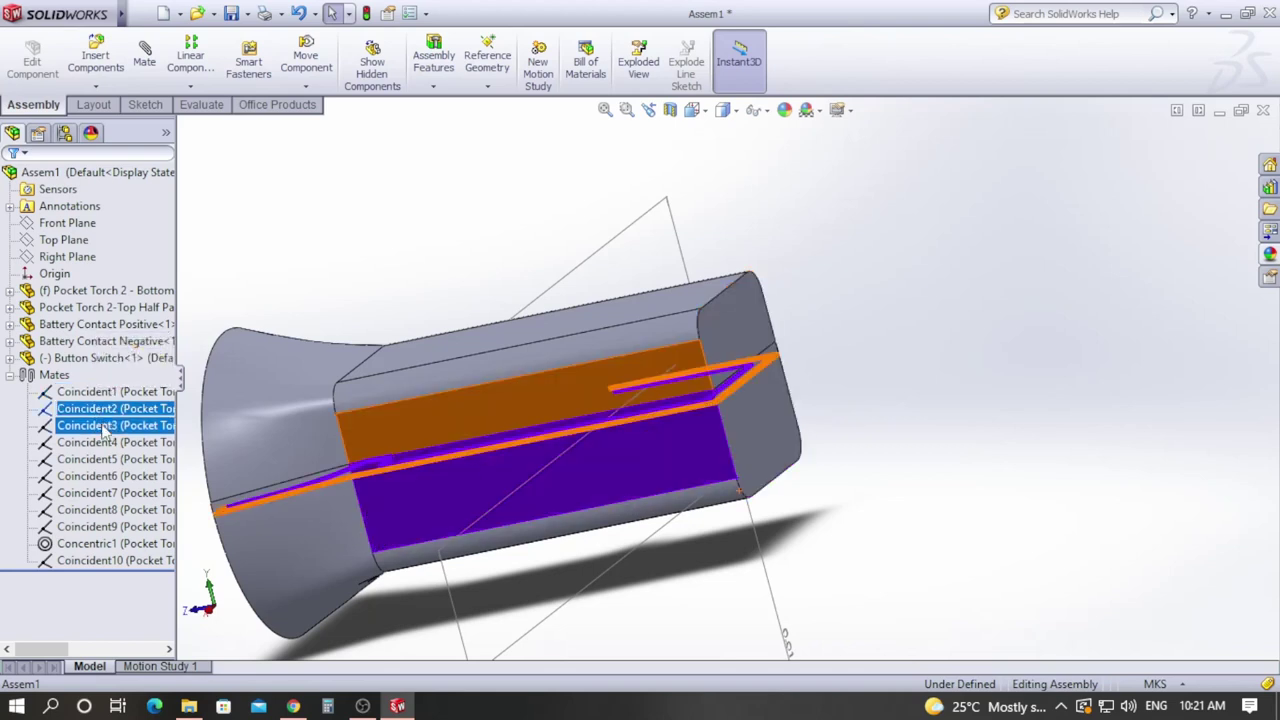
pyautogui.rightClick(103, 428)
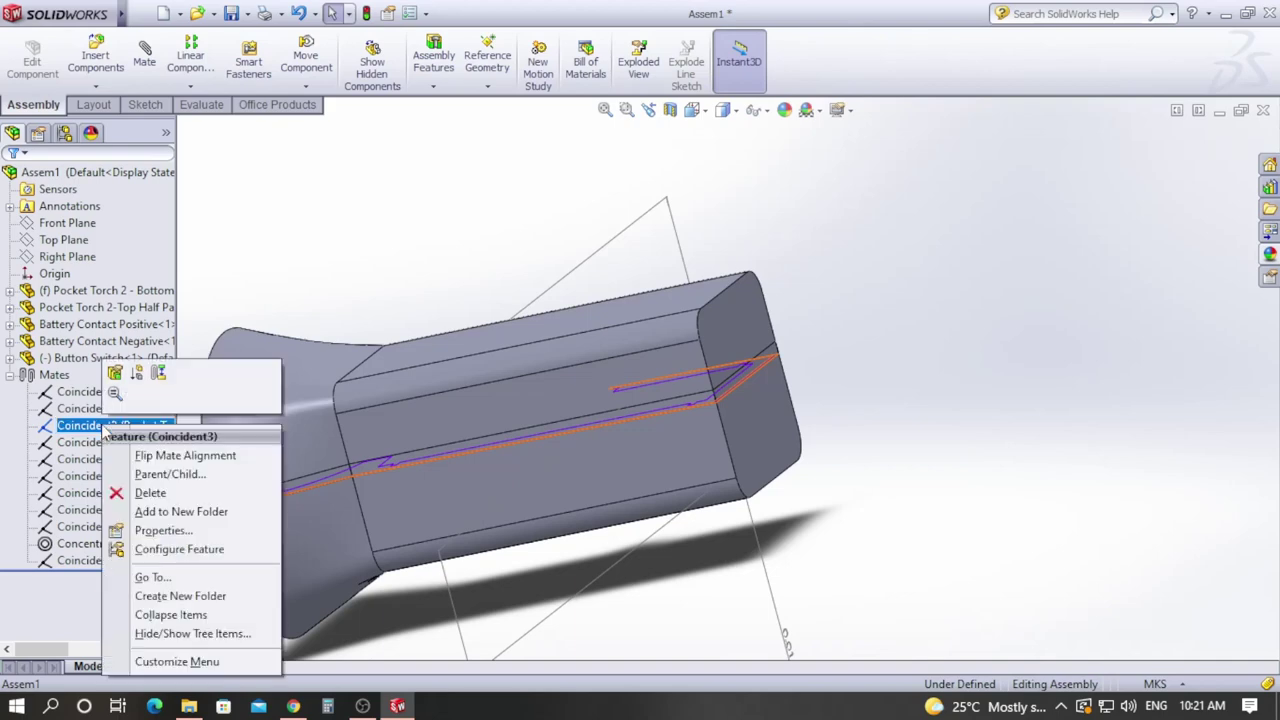
pyautogui.click(148, 493)
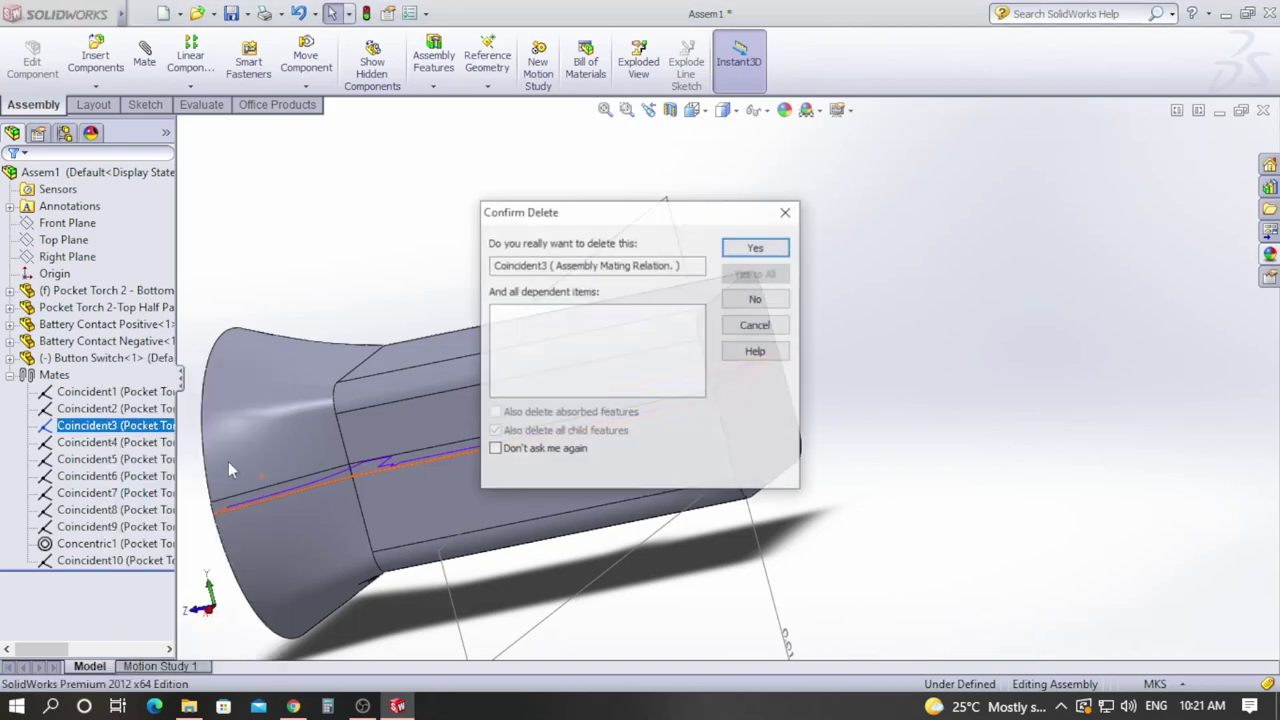
pyautogui.click(737, 247)
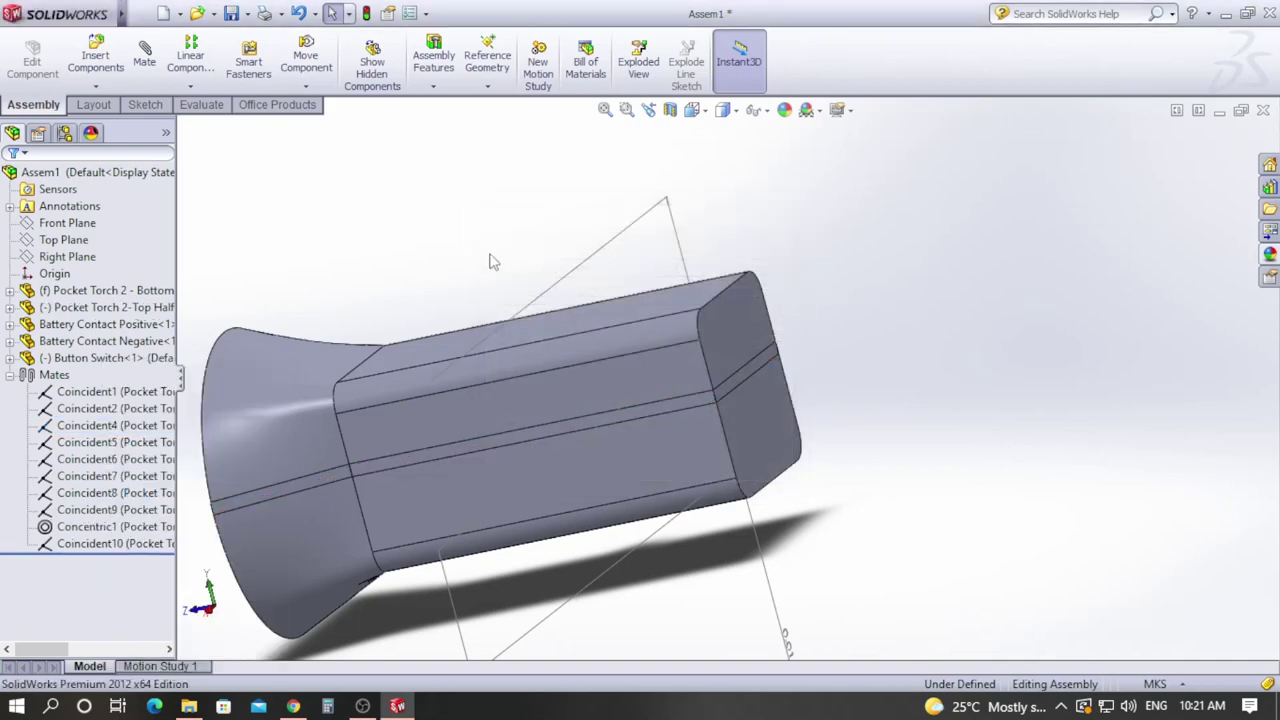
pyautogui.moveTo(490, 262); pyautogui.dragTo(563, 271, button='middle')
pyautogui.moveTo(514, 374); pyautogui.dragTo(567, 183)
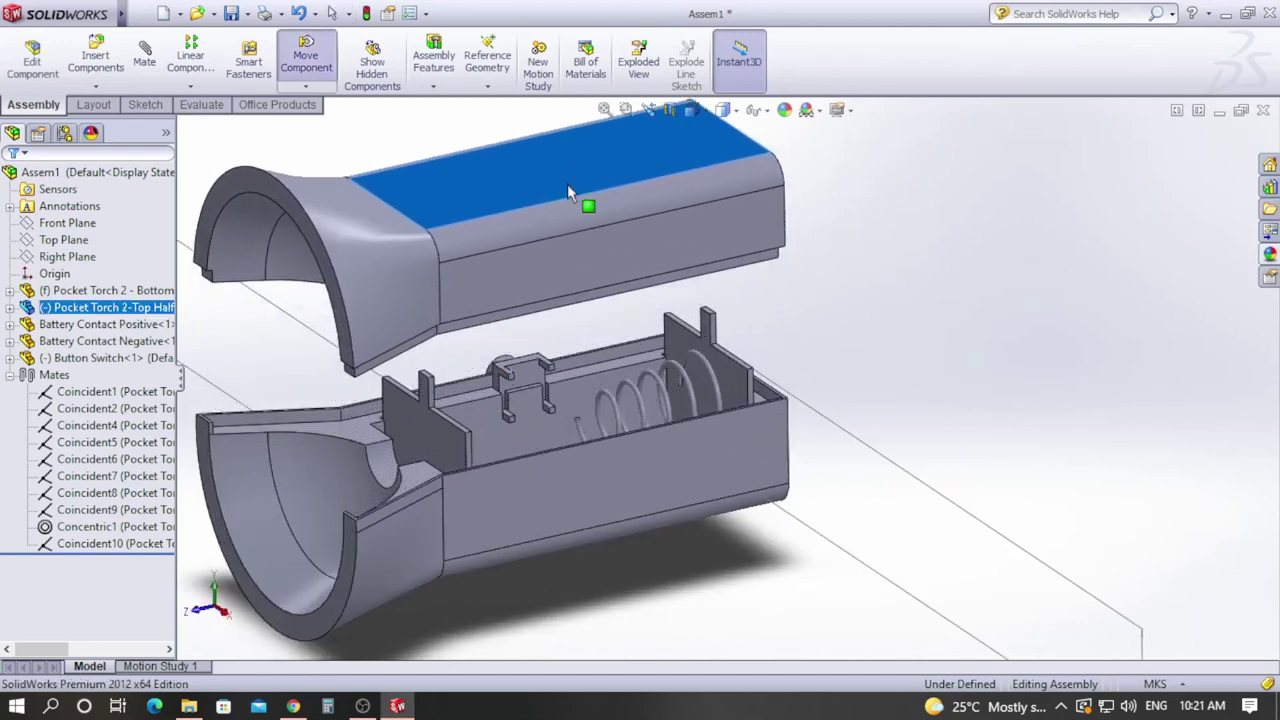
pyautogui.click(145, 62)
pyautogui.moveTo(878, 432); pyautogui.dragTo(735, 305, button='middle')
pyautogui.scroll(-3, 733, 318)
pyautogui.scroll(-3, 730, 318)
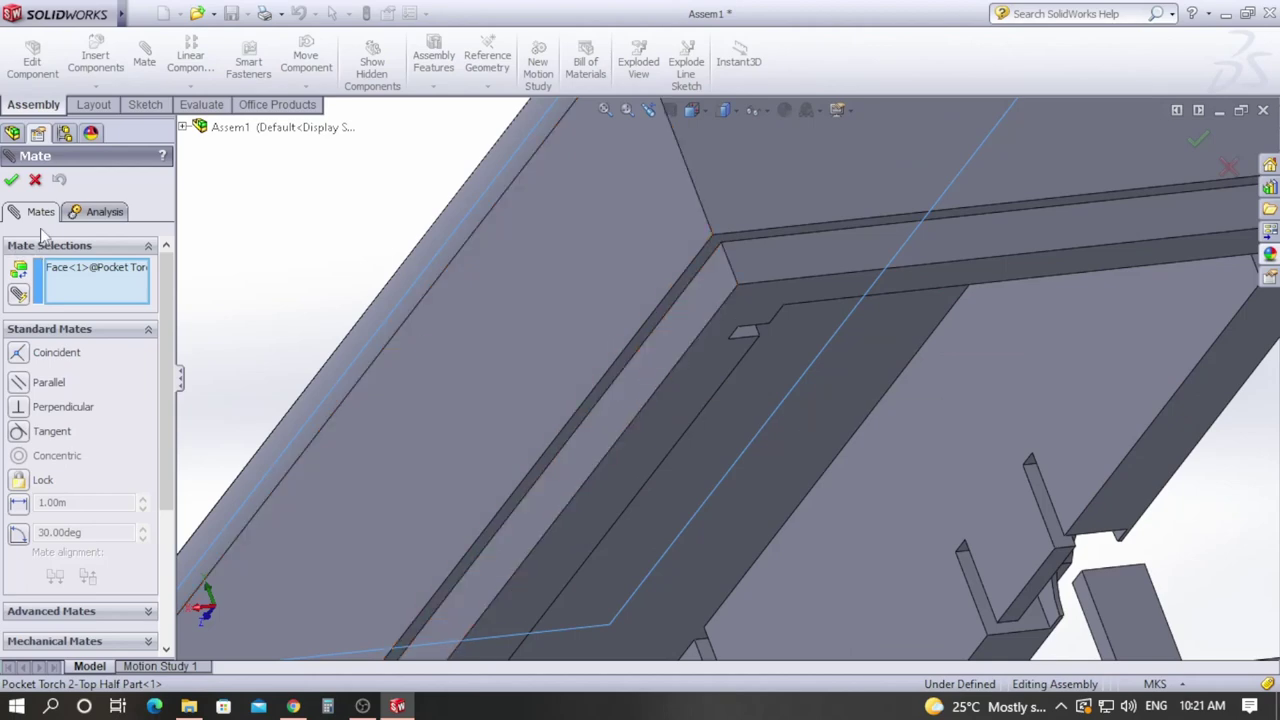
pyautogui.click(35, 180)
# Step: Add a coincident mate between the top half's inner rim face and the bottom half's matching rim face, and finish mating
pyautogui.click(144, 58)
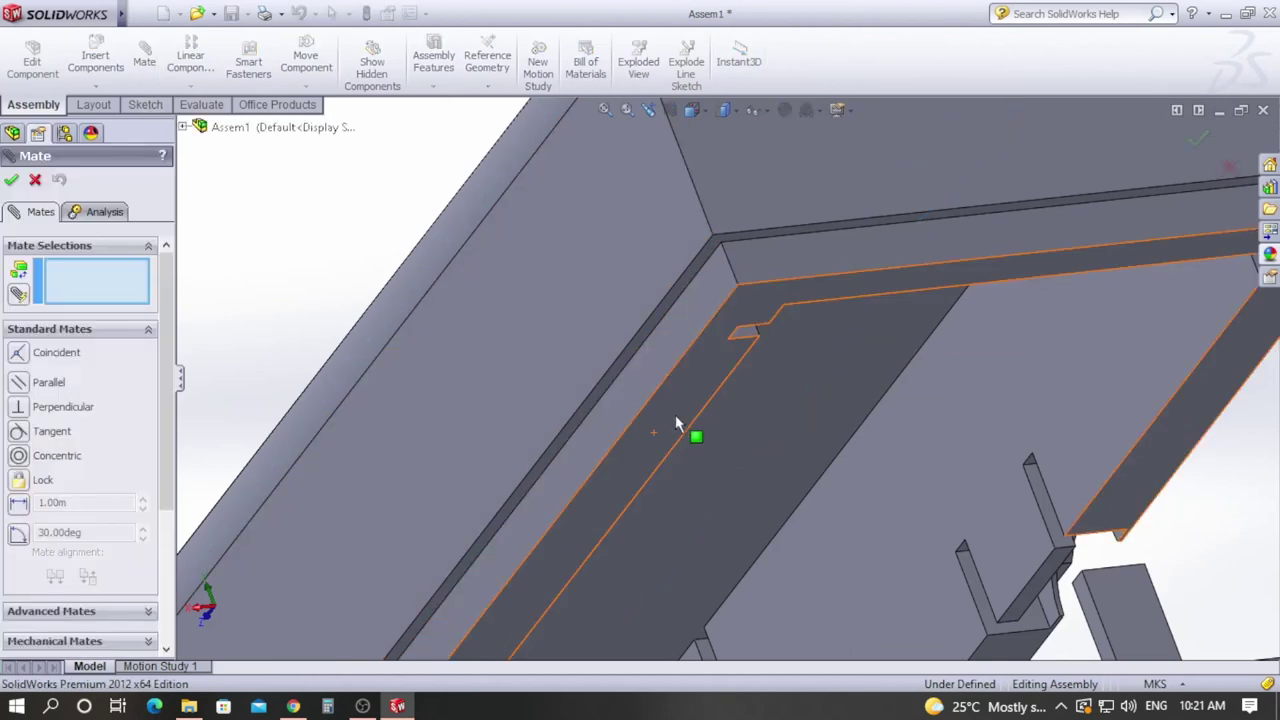
pyautogui.click(670, 420)
pyautogui.moveTo(670, 420); pyautogui.dragTo(650, 450, button='middle')
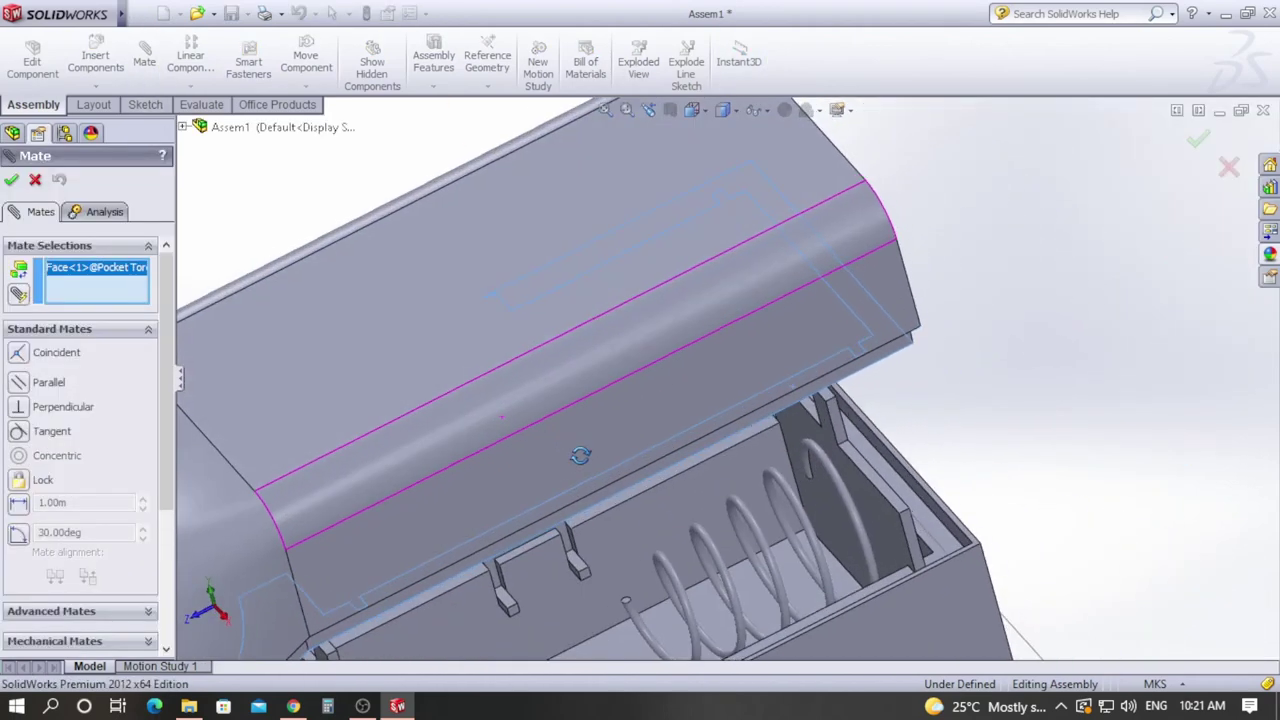
pyautogui.click(933, 530)
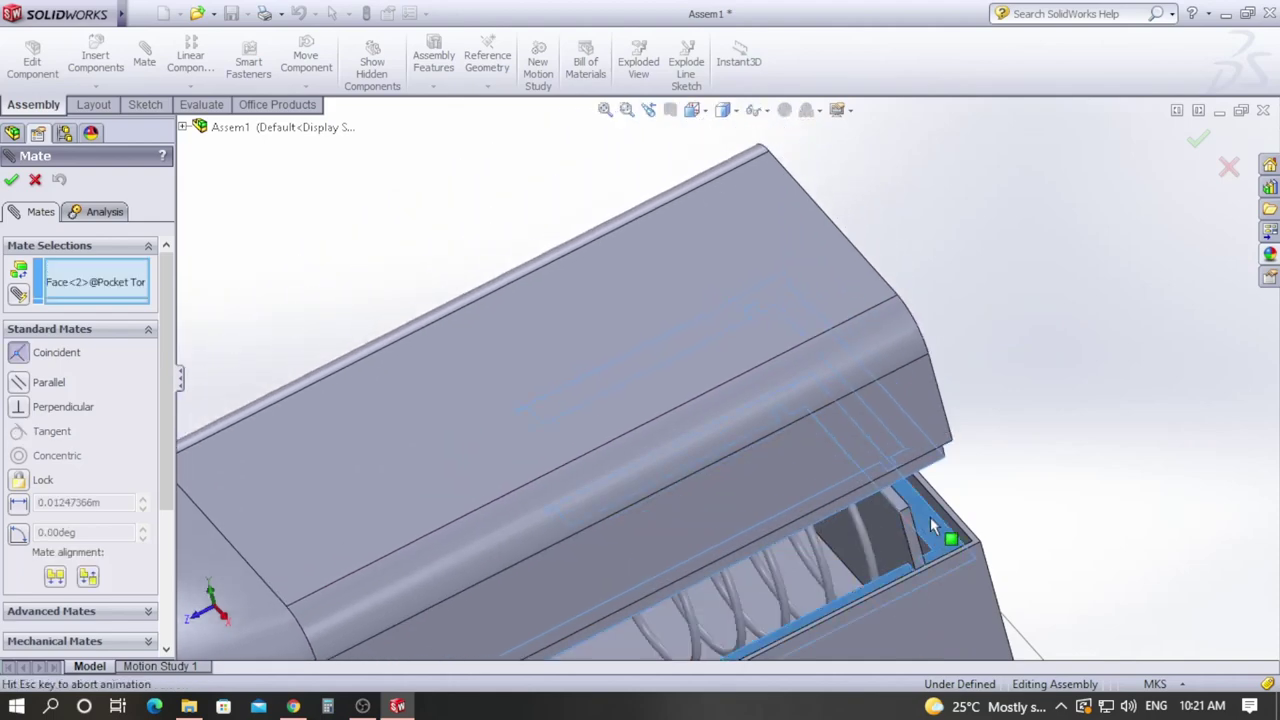
pyautogui.scroll(5, 730, 420)
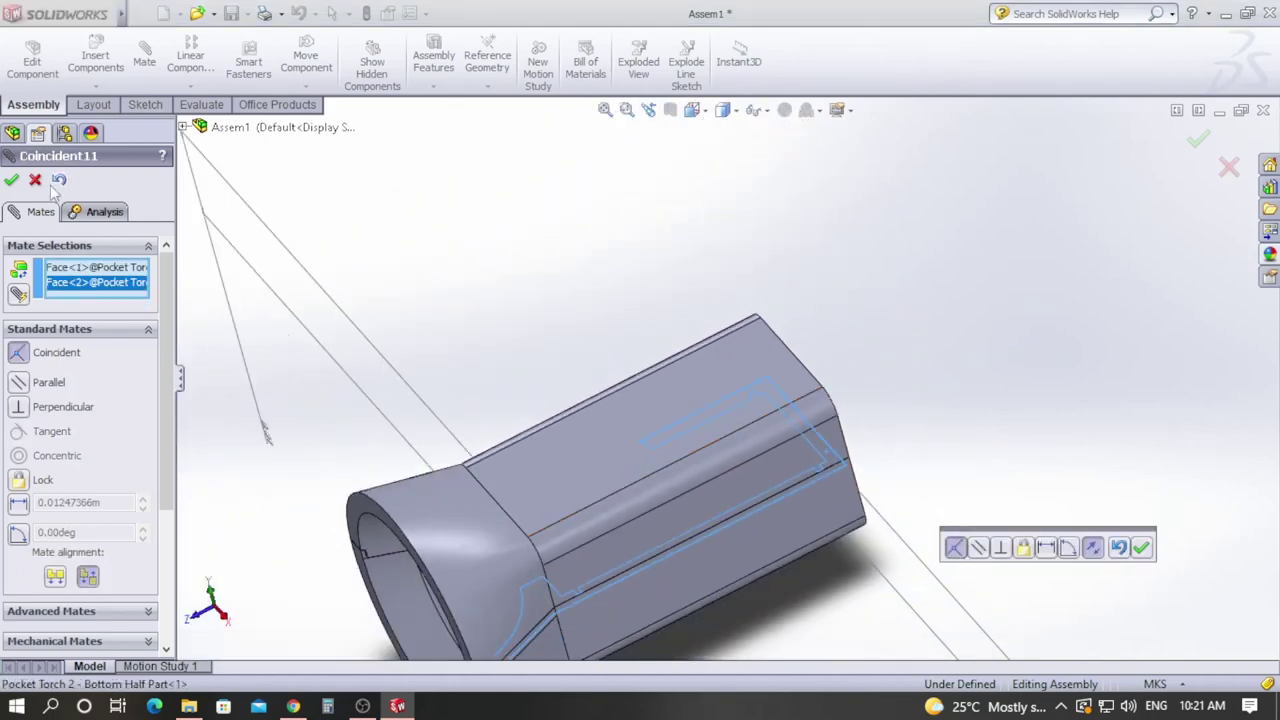
pyautogui.click(10, 179)
pyautogui.click(11, 180)
# Step: Save the assembly as LED Torchlight Assembly in the Solidworks folder, together with all its modified component documents
pyautogui.moveTo(522, 361); pyautogui.dragTo(558, 407, button='middle')
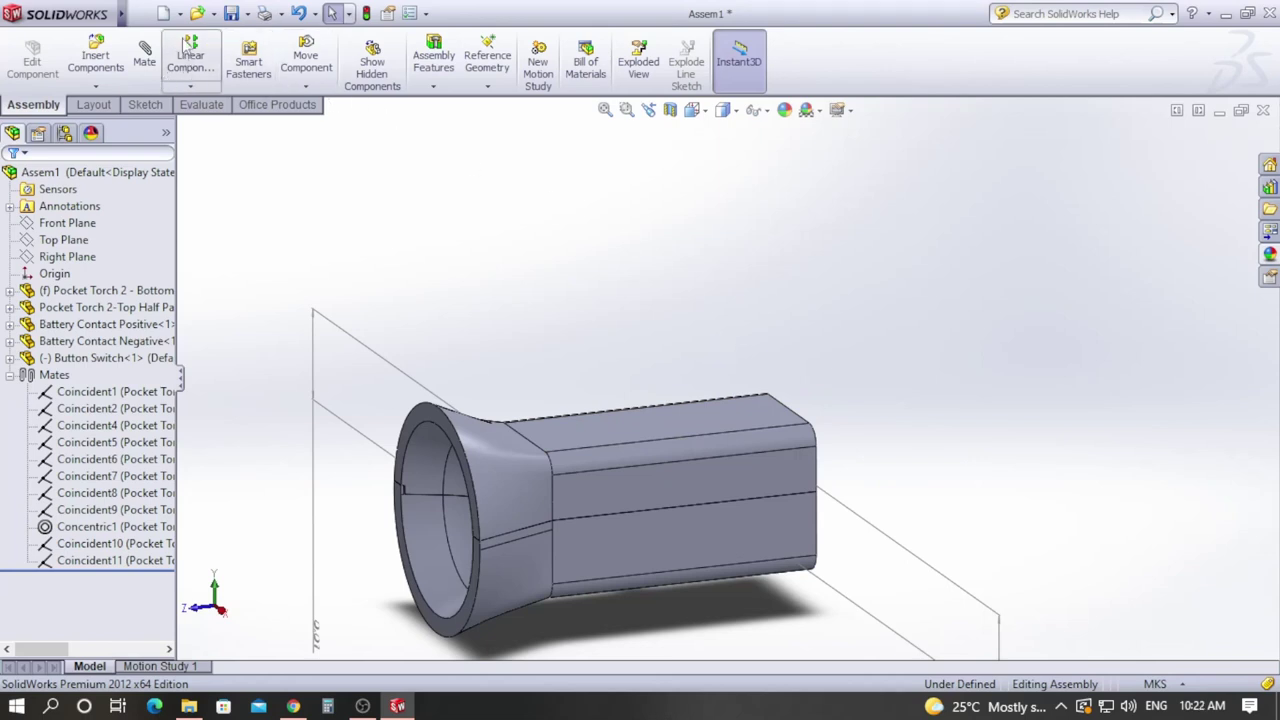
pyautogui.click(244, 13)
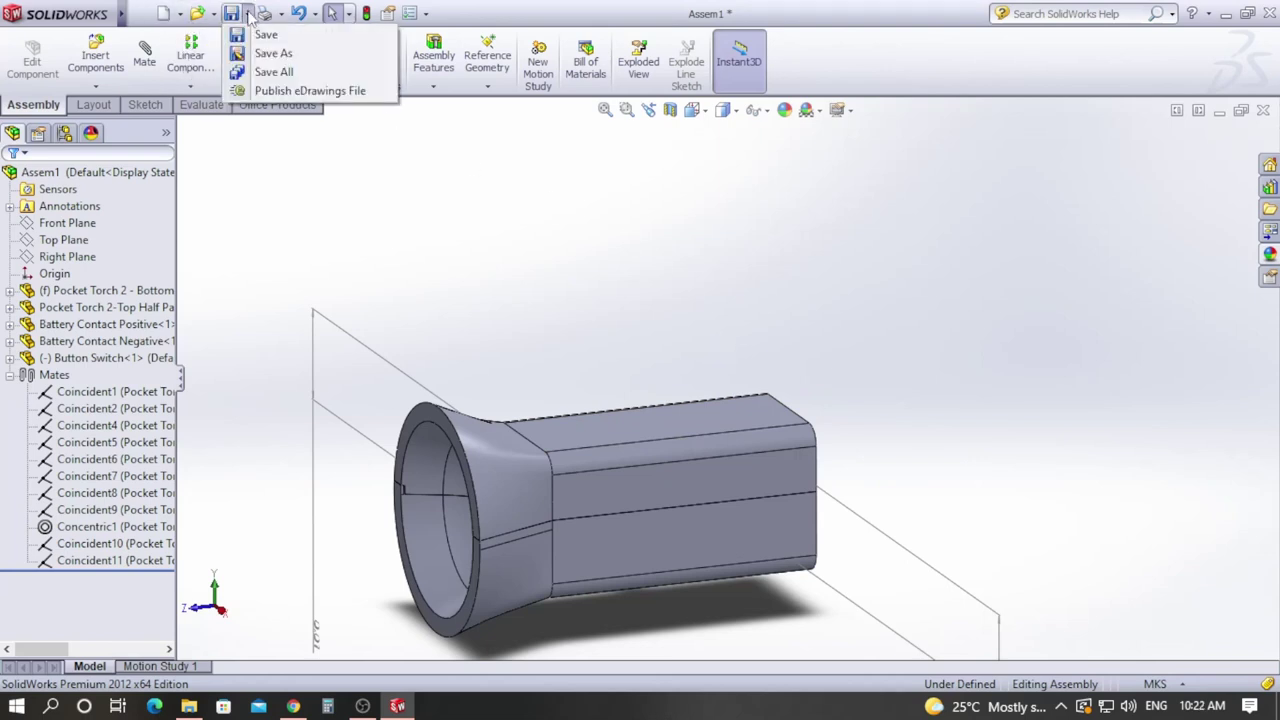
pyautogui.click(273, 53)
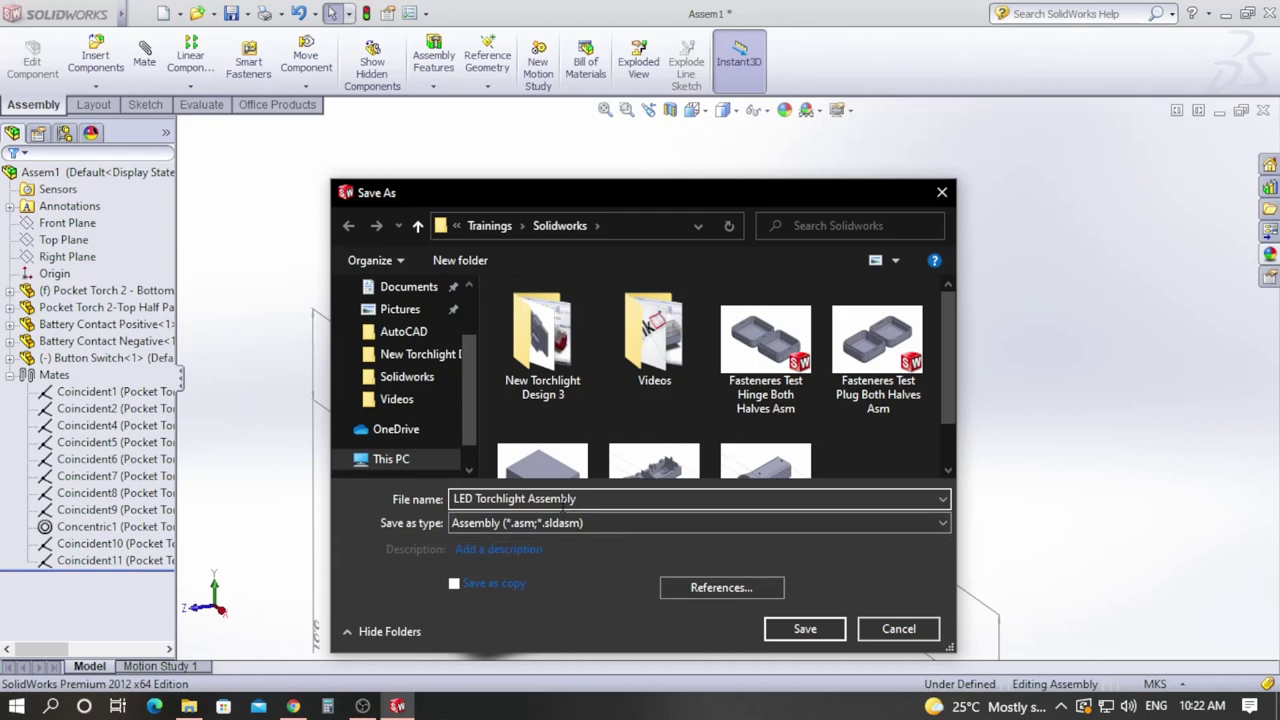
pyautogui.click(805, 629)
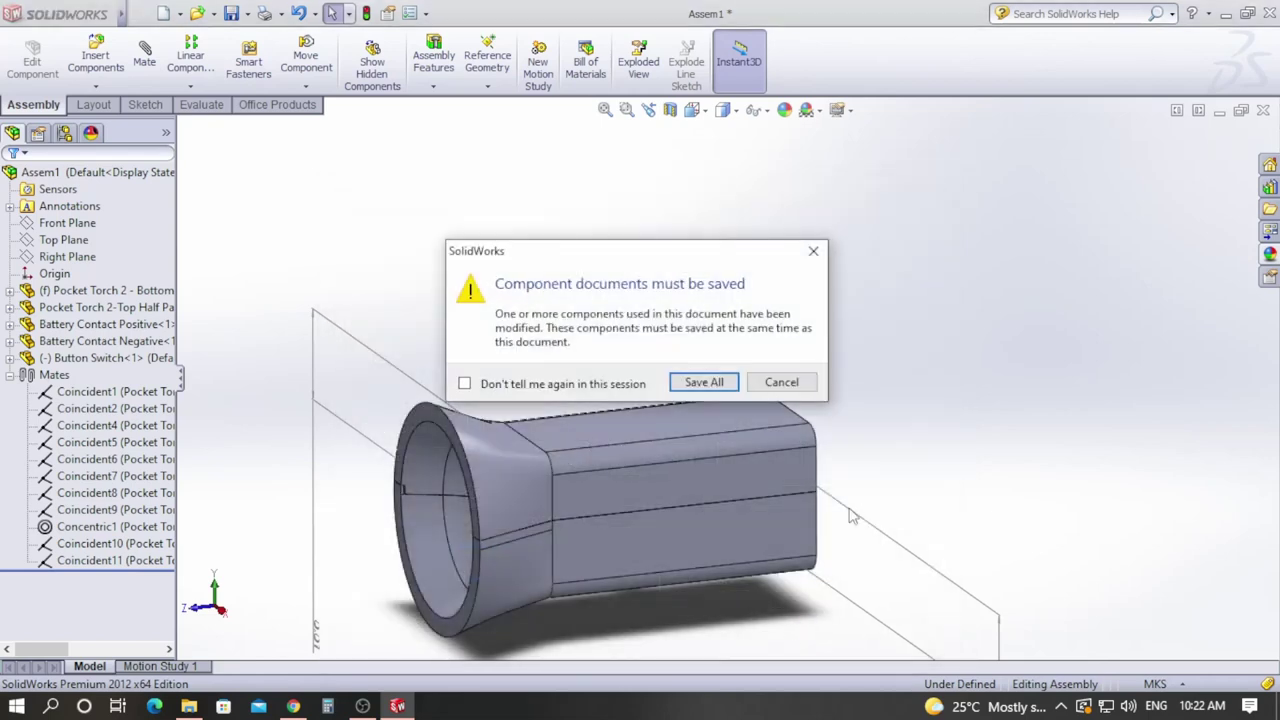
pyautogui.click(699, 381)
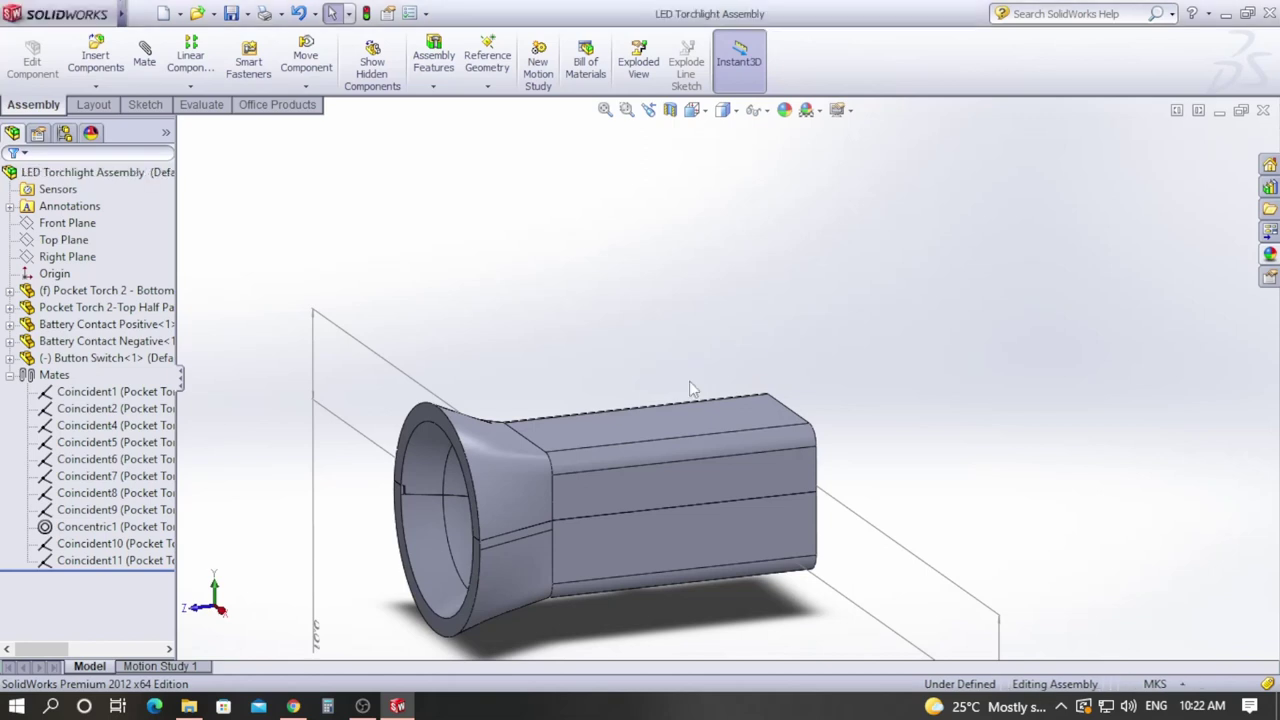
# Step: Examine the closed torch's front opening and the round hole inside its reflector cone
pyautogui.press('z')
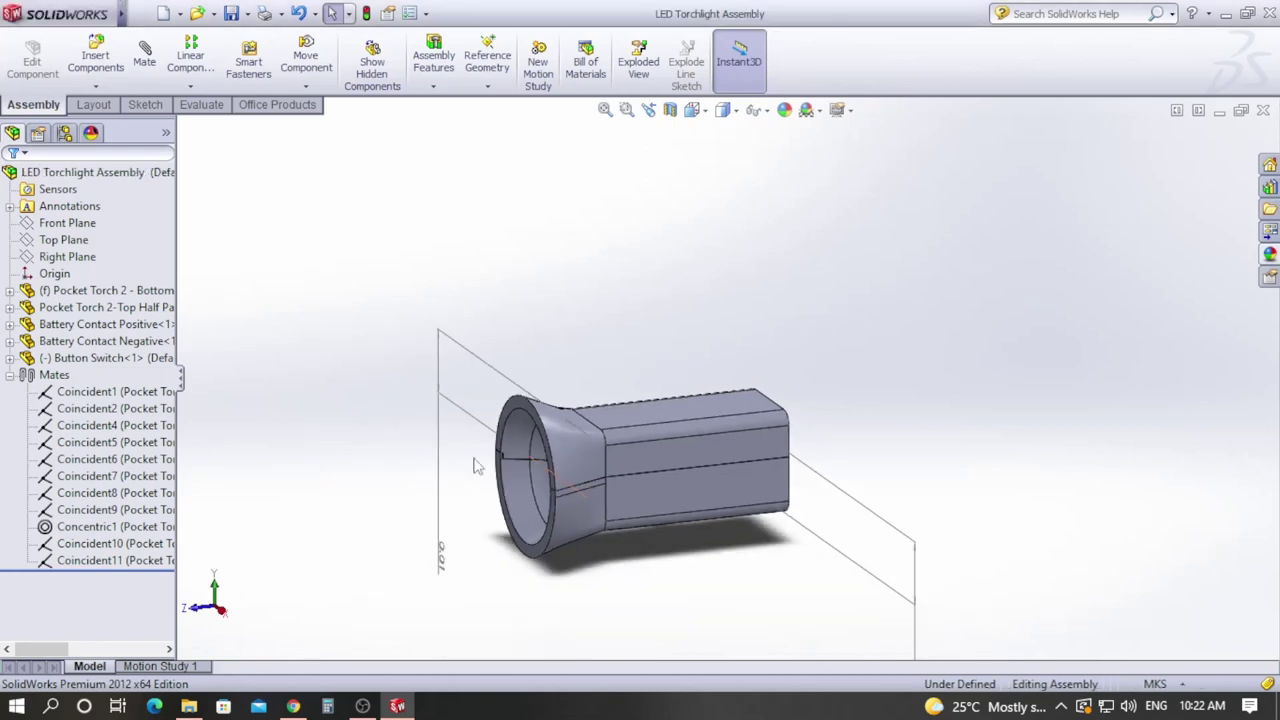
pyautogui.moveTo(549, 408); pyautogui.dragTo(615, 382, button='middle')
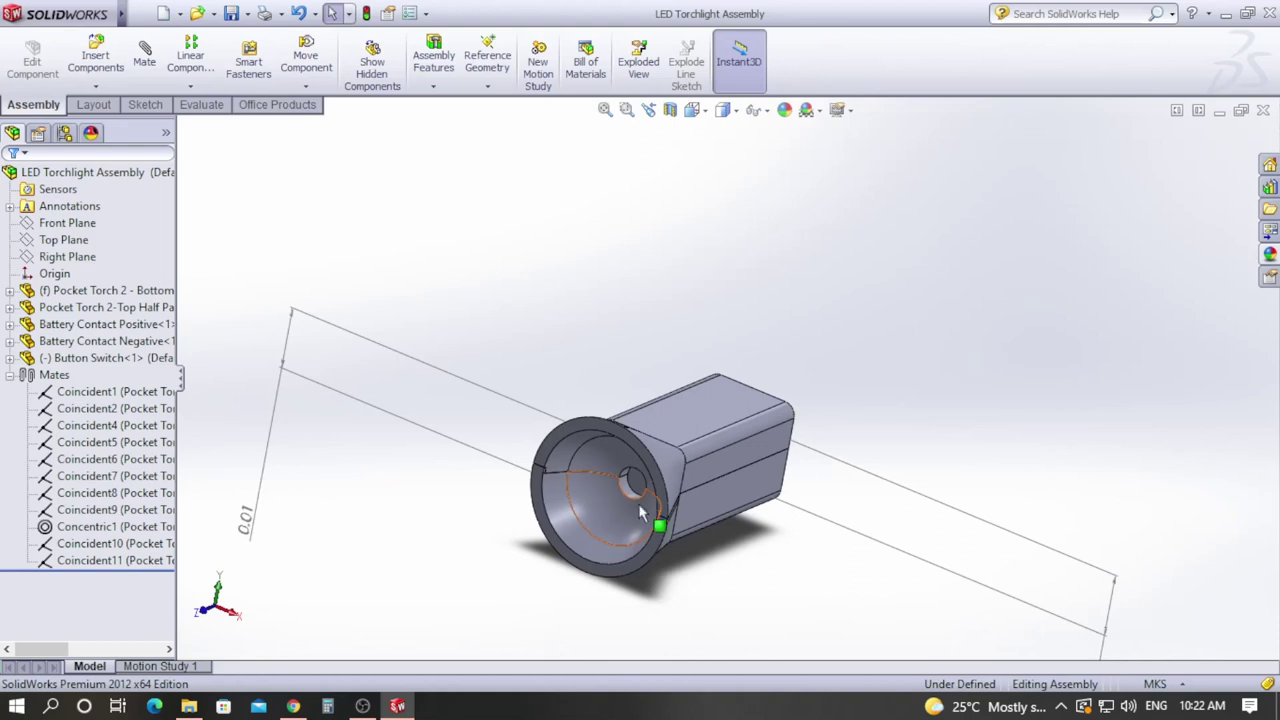
pyautogui.scroll(-3, 658, 495)
pyautogui.scroll(-5, 658, 495)
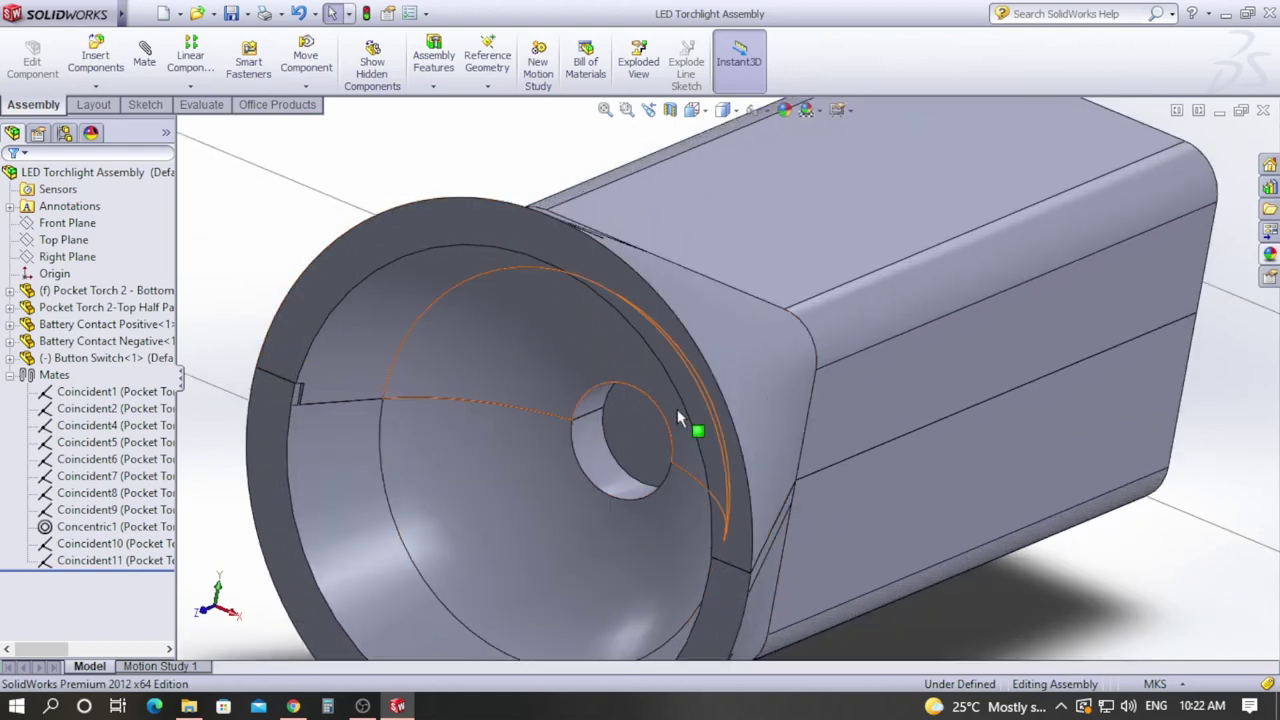